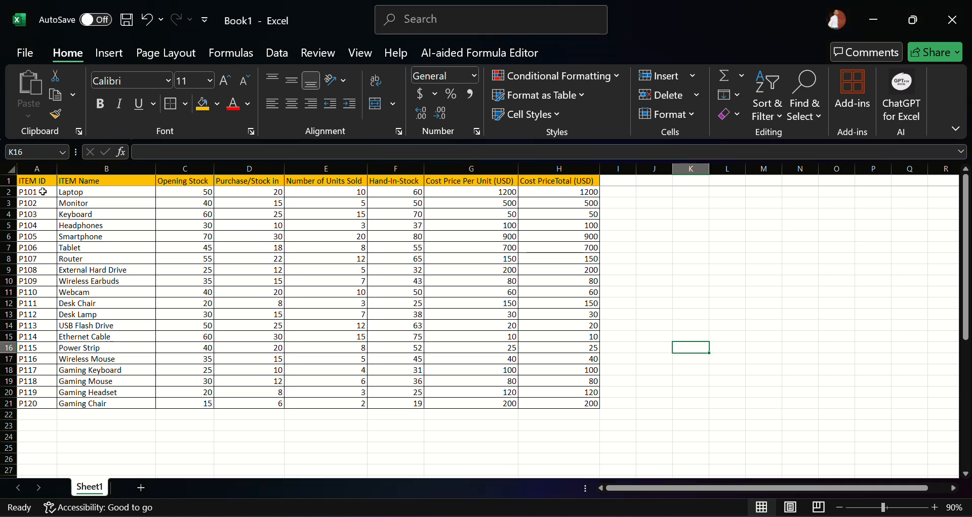
# Examine the inventory table's columns from ITEM ID through Cost PriceTotal and the available AutoSum functions
pyautogui.moveTo(41, 193); pyautogui.dragTo(38, 360)
pyautogui.moveTo(123, 183); pyautogui.dragTo(104, 401)
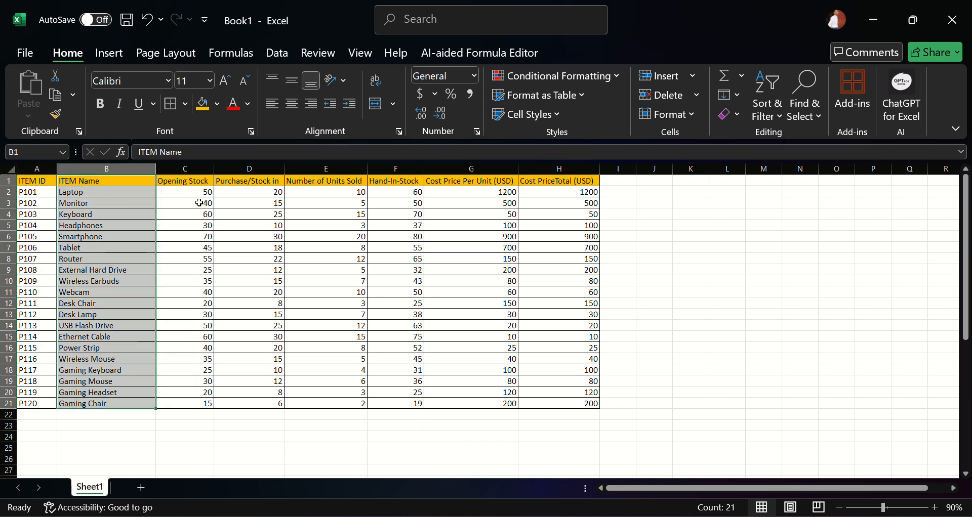
pyautogui.moveTo(197, 192); pyautogui.dragTo(183, 396)
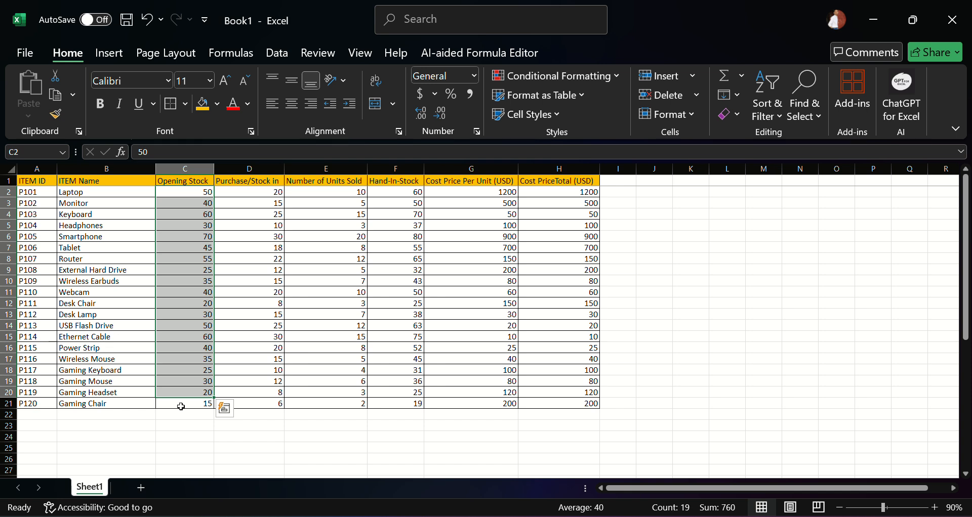
pyautogui.click(178, 191)
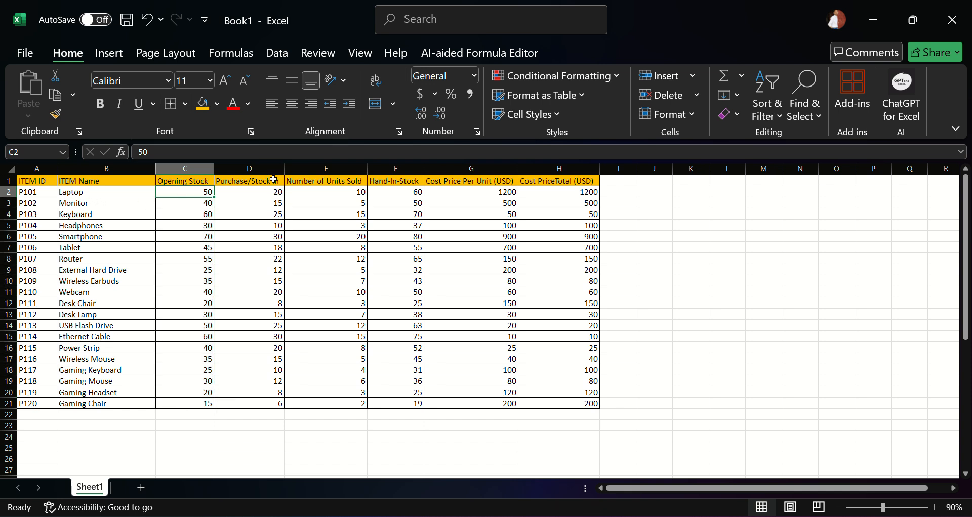
pyautogui.click(267, 194)
pyautogui.moveTo(267, 193); pyautogui.dragTo(268, 370)
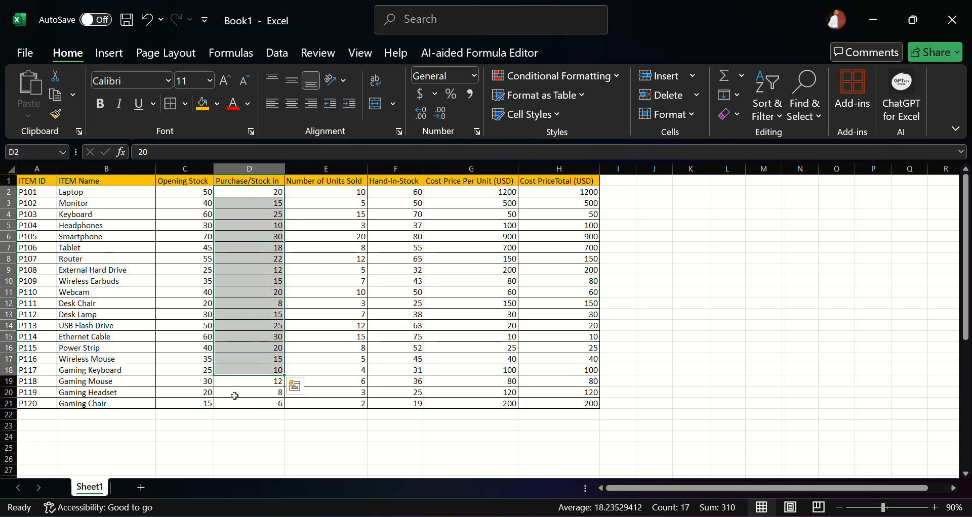
pyautogui.moveTo(341, 197); pyautogui.dragTo(347, 393)
pyautogui.moveTo(411, 191); pyautogui.dragTo(405, 408)
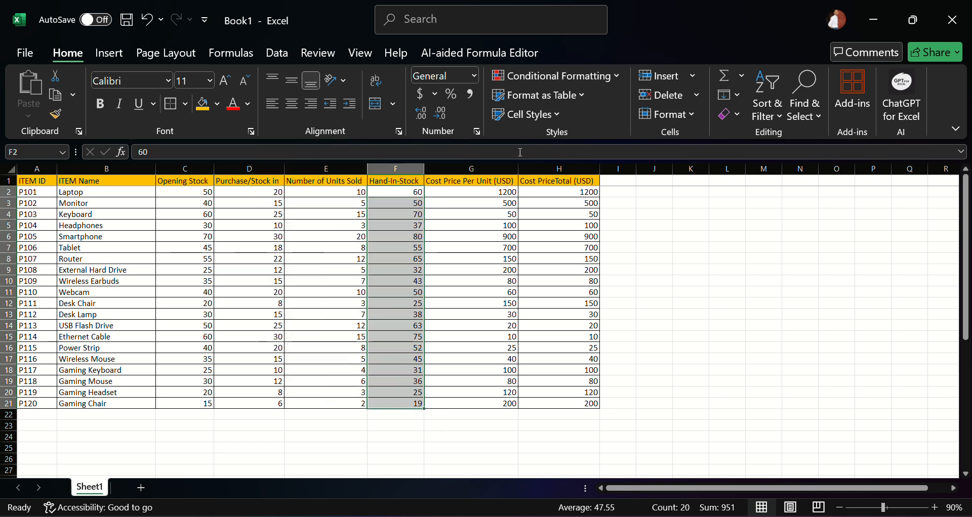
pyautogui.moveTo(476, 193); pyautogui.dragTo(480, 391)
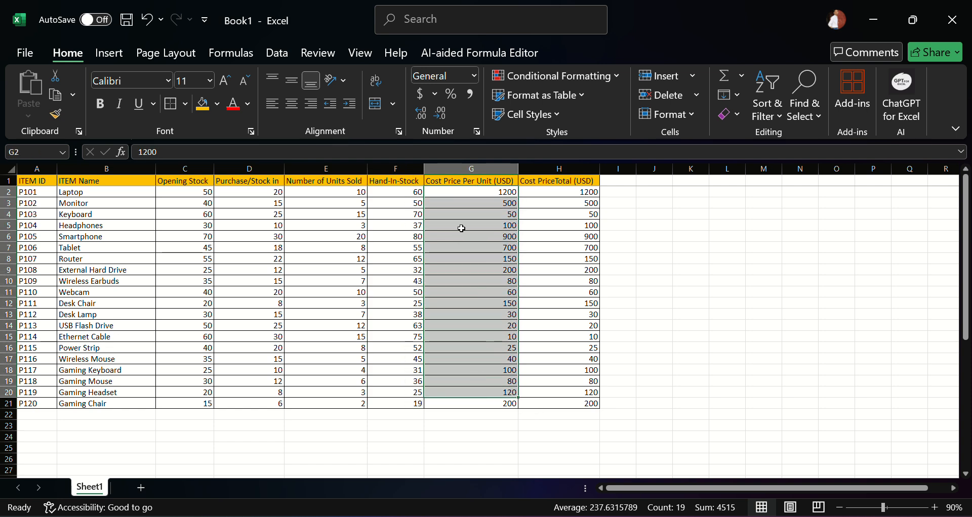
pyautogui.moveTo(588, 190); pyautogui.dragTo(577, 348)
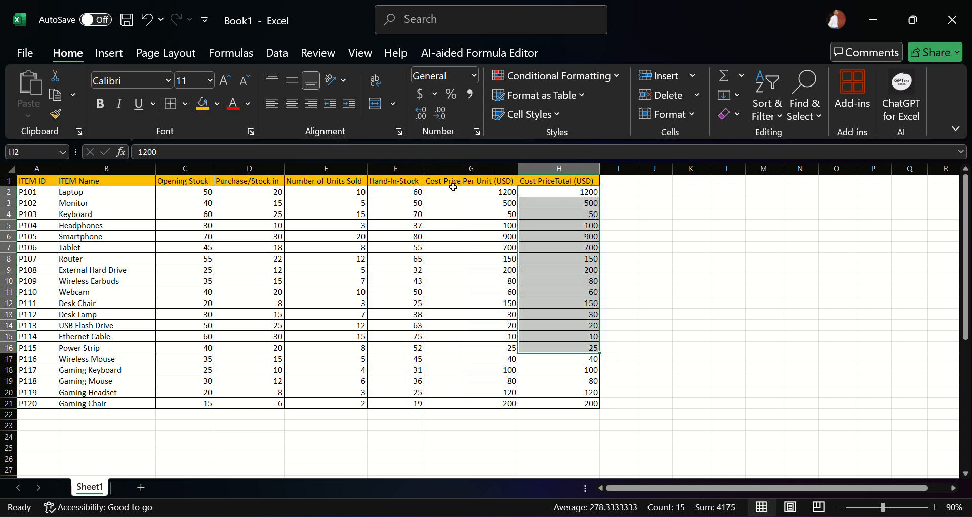
pyautogui.moveTo(468, 193); pyautogui.dragTo(471, 321)
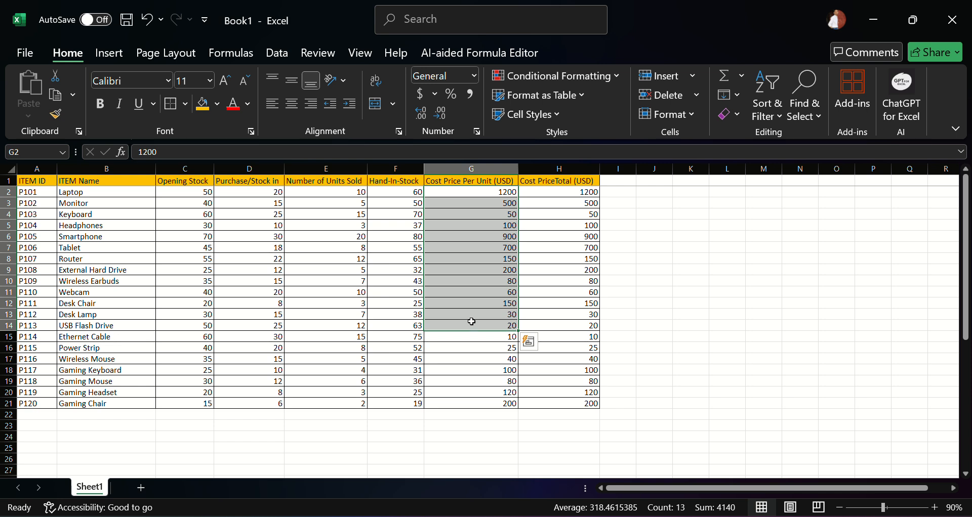
pyautogui.rightClick(472, 322)
pyautogui.click(754, 210)
pyautogui.moveTo(574, 194); pyautogui.dragTo(549, 396)
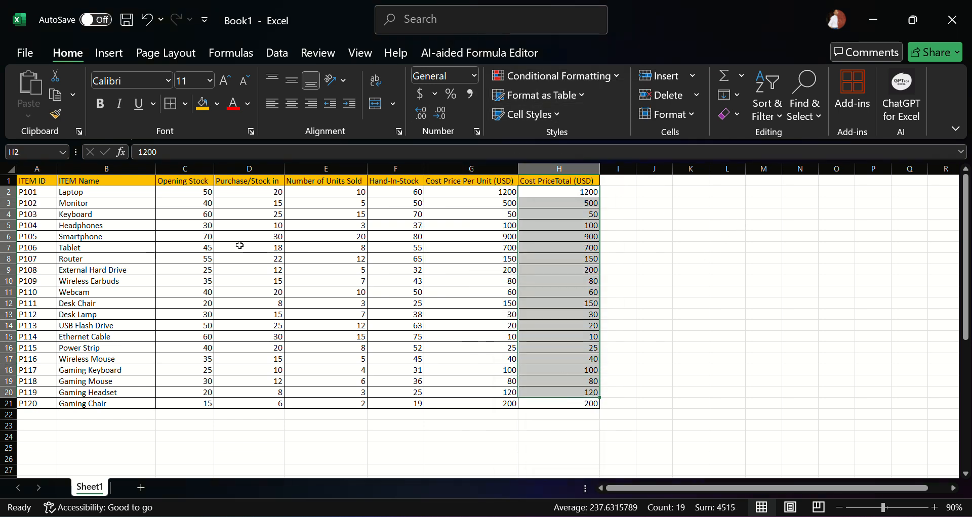
pyautogui.click(743, 76)
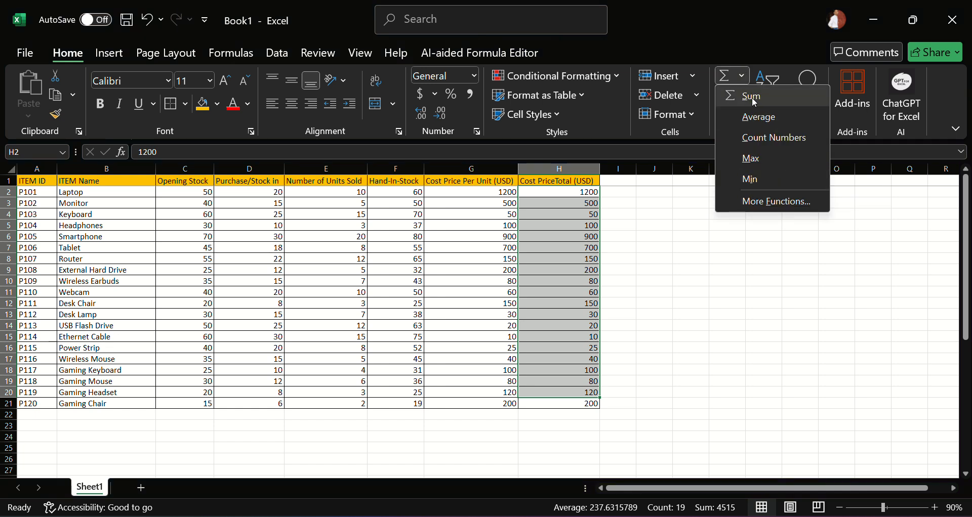
pyautogui.click(632, 354)
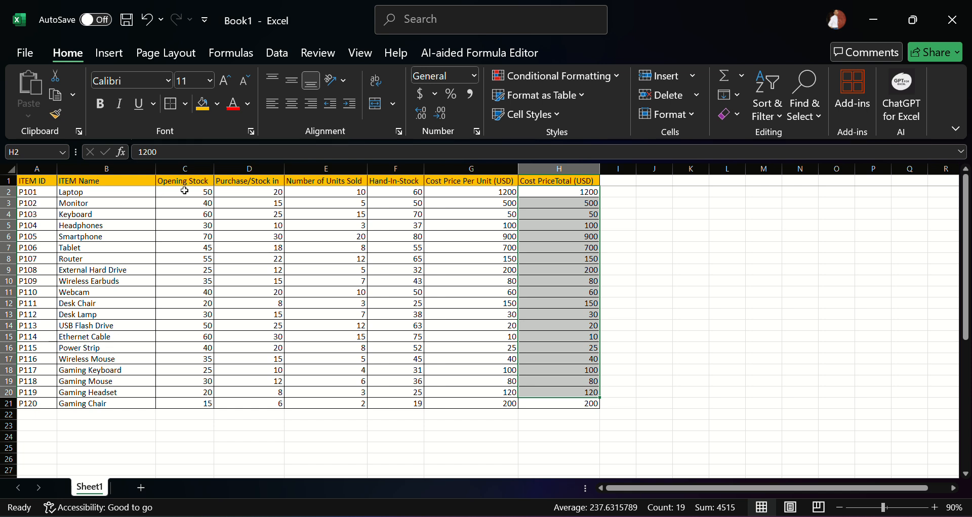
# Add the sum of the Opening Stock values C2:C21 in cell C22
pyautogui.moveTo(185, 191); pyautogui.dragTo(201, 416)
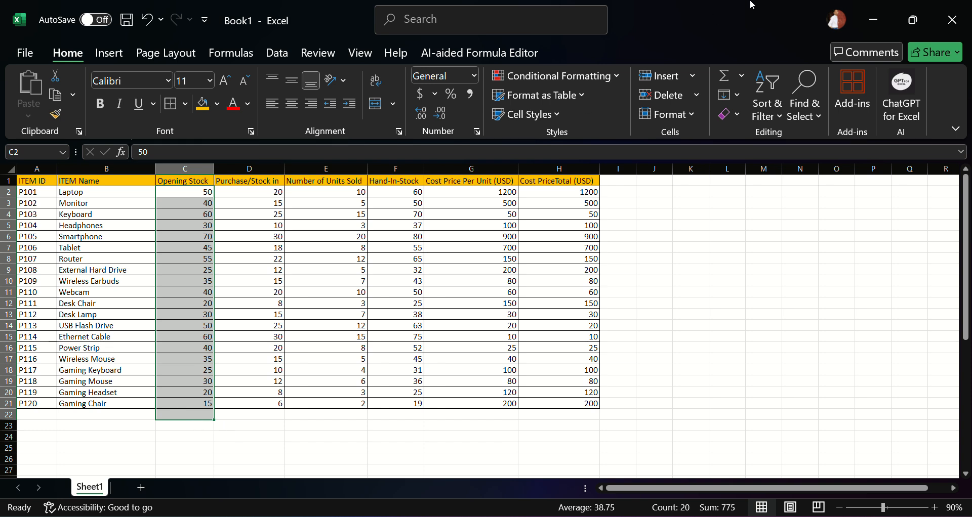
pyautogui.click(741, 76)
pyautogui.click(744, 96)
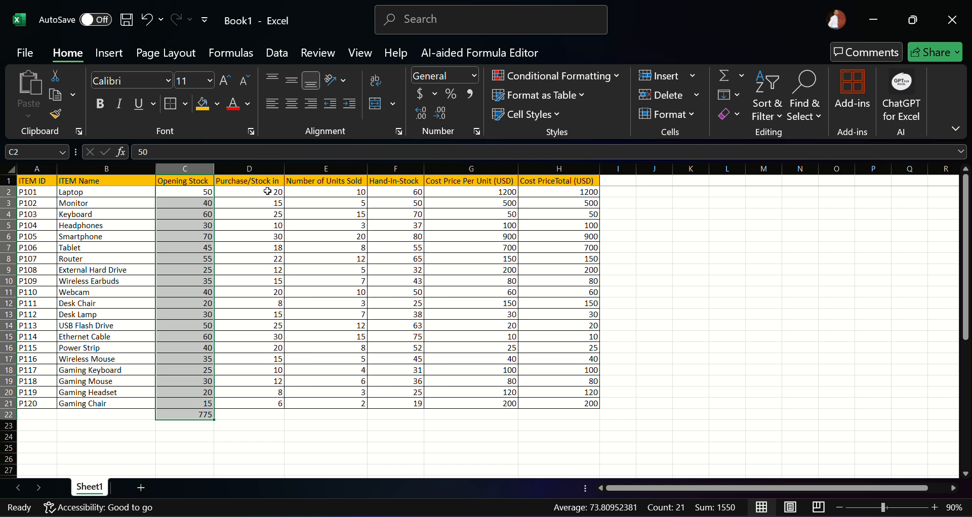
# Add the sums of the Purchase/Stock in and Number of Units Sold columns in cells D22 and E22
pyautogui.moveTo(267, 191); pyautogui.dragTo(264, 412)
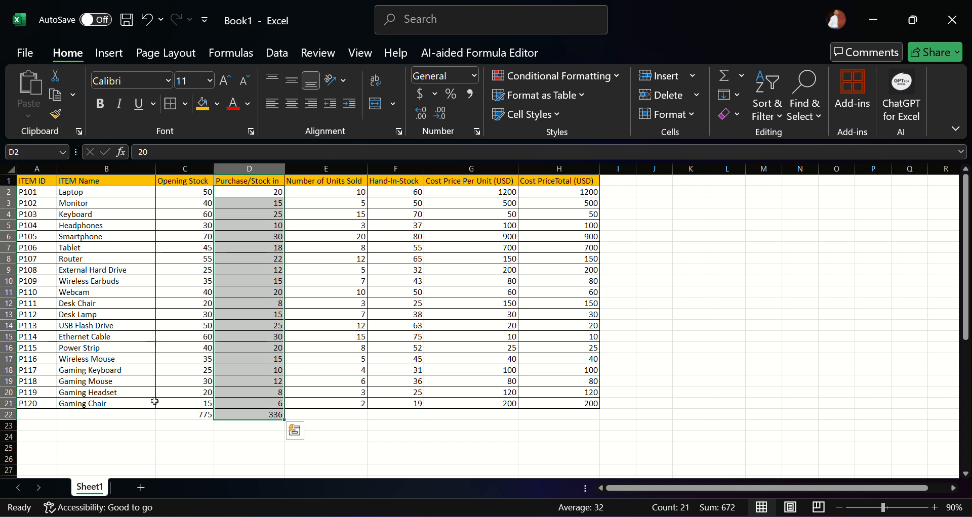
pyautogui.click(341, 193)
pyautogui.moveTo(341, 193); pyautogui.dragTo(336, 415)
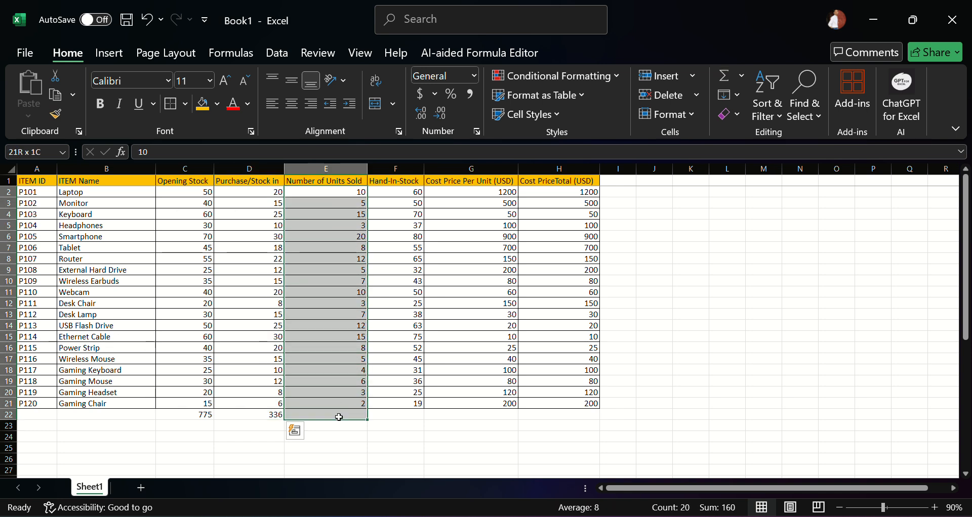
pyautogui.click(729, 76)
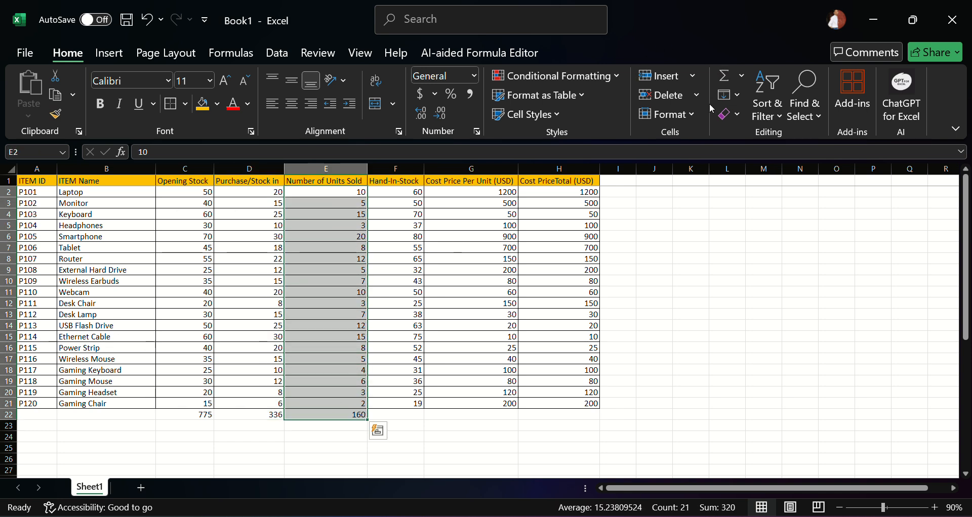
# Calculate the average of the Hand-In-Stock values F2:F21 in cell F22
pyautogui.click(738, 77)
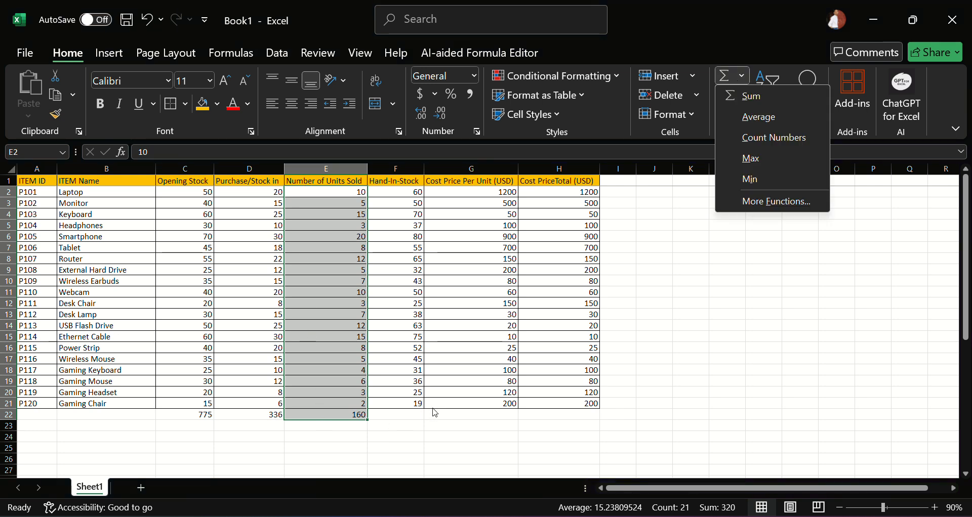
pyautogui.click(419, 199)
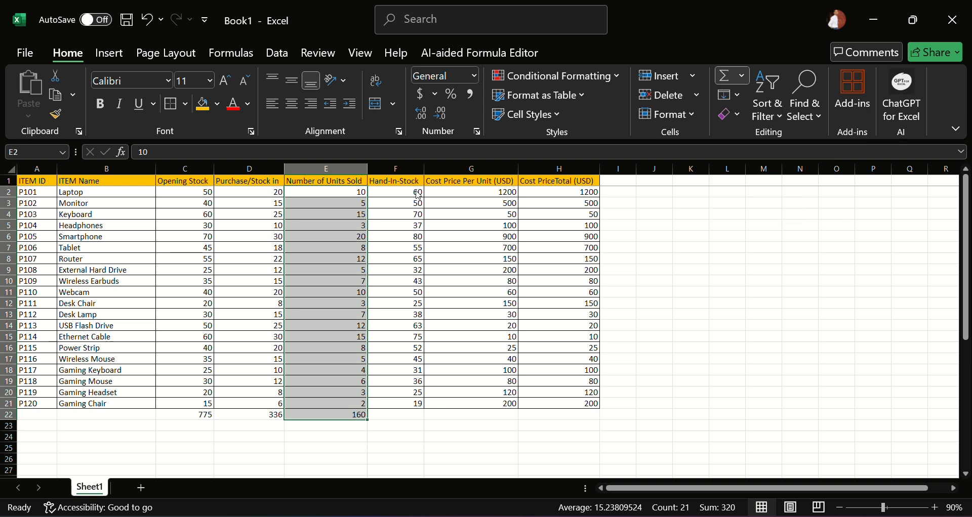
pyautogui.doubleClick(408, 190)
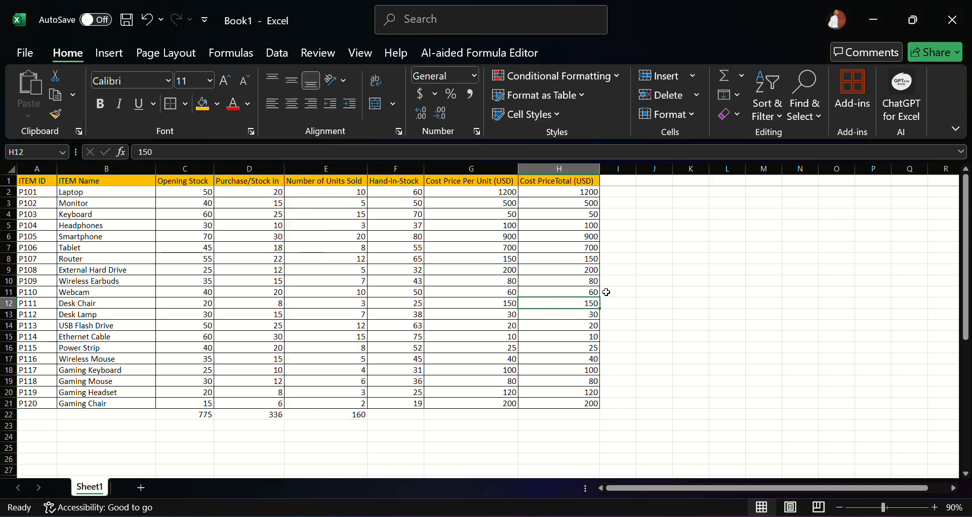
pyautogui.moveTo(393, 193); pyautogui.dragTo(398, 418)
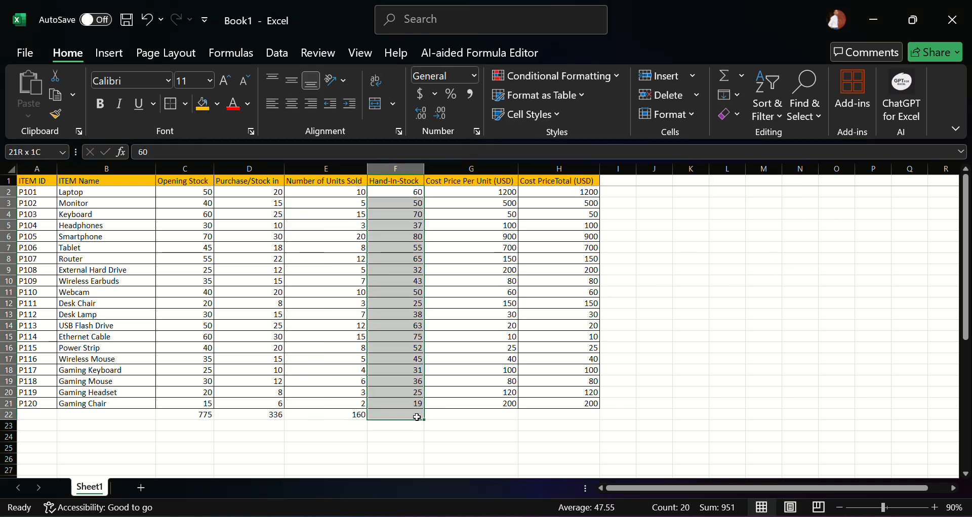
pyautogui.click(740, 78)
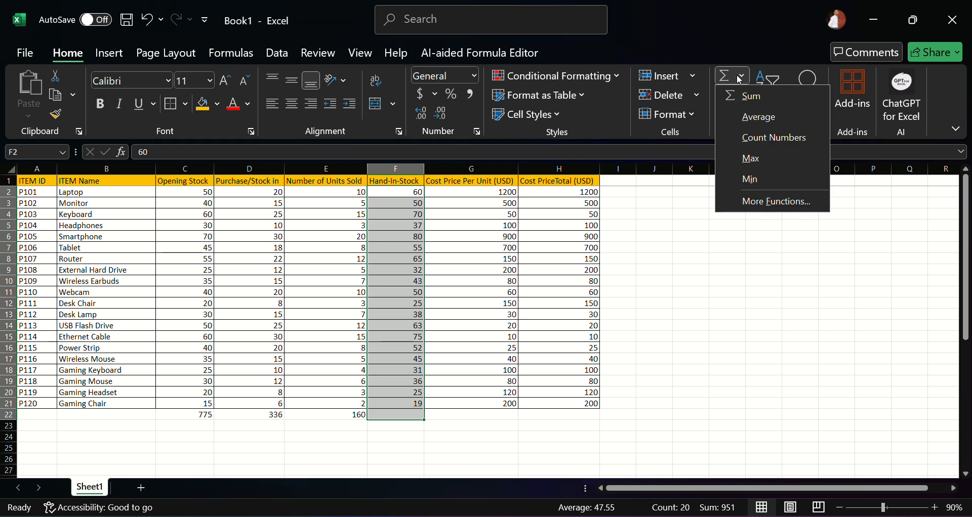
pyautogui.click(754, 121)
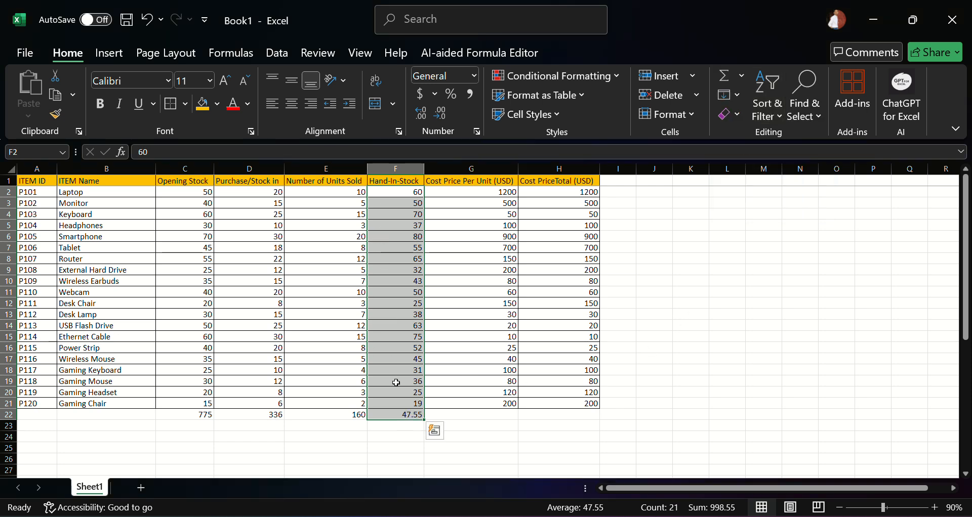
# Calculate the average of the Cost Price Per Unit values G2:G21 in cell G22
pyautogui.click(741, 74)
pyautogui.click(471, 181)
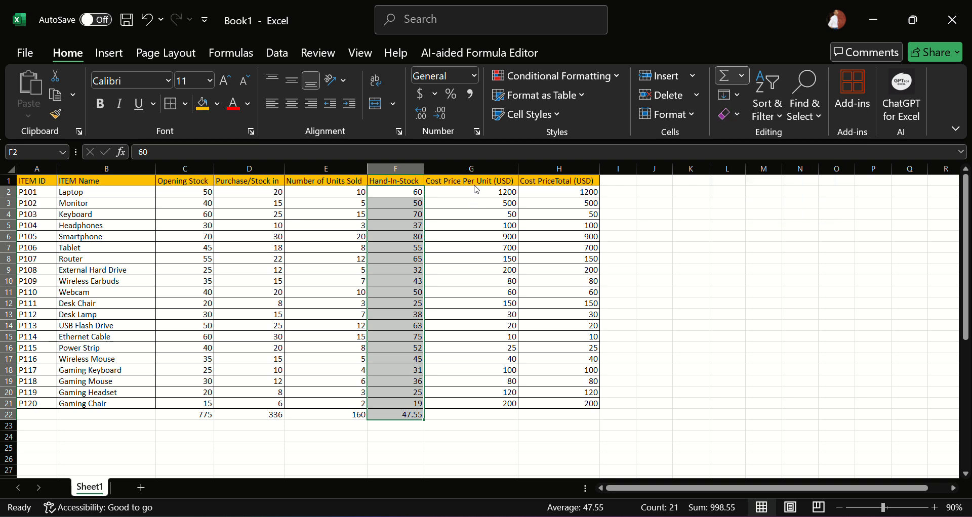
pyautogui.moveTo(471, 180); pyautogui.dragTo(495, 412)
pyautogui.click(470, 456)
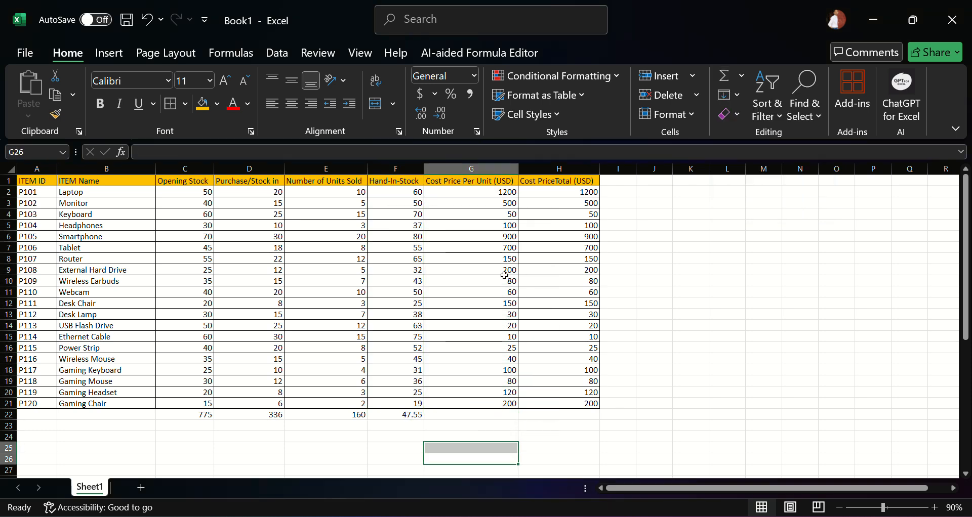
pyautogui.click(482, 190)
pyautogui.moveTo(482, 190); pyautogui.dragTo(500, 418)
pyautogui.click(741, 75)
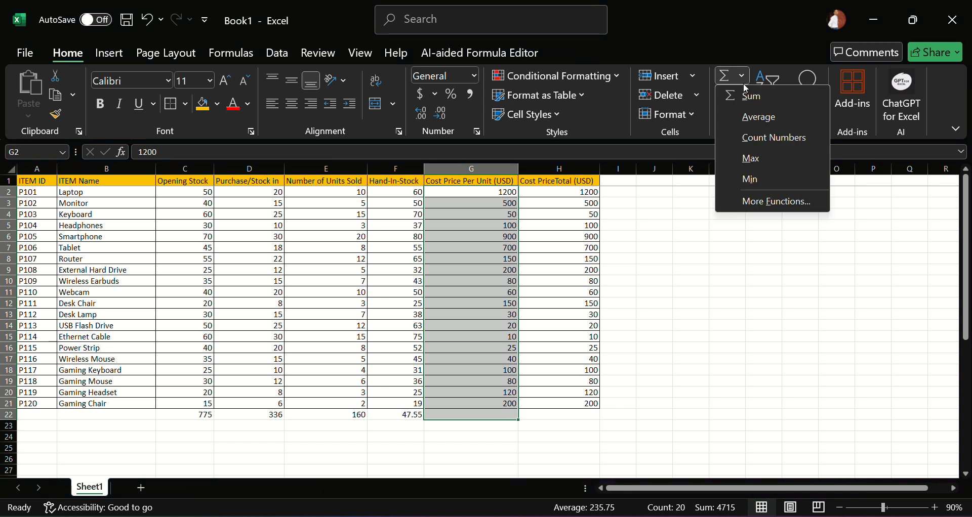
pyautogui.click(736, 110)
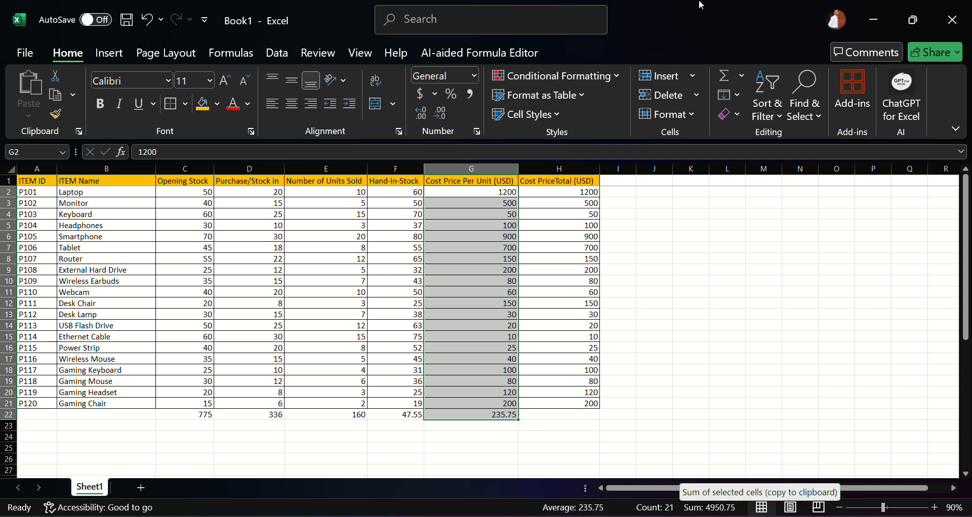
# Count the numeric entries of the Cost PriceTotal column H2:H21 in cell H22
pyautogui.click(688, 214)
pyautogui.moveTo(580, 193); pyautogui.dragTo(583, 406)
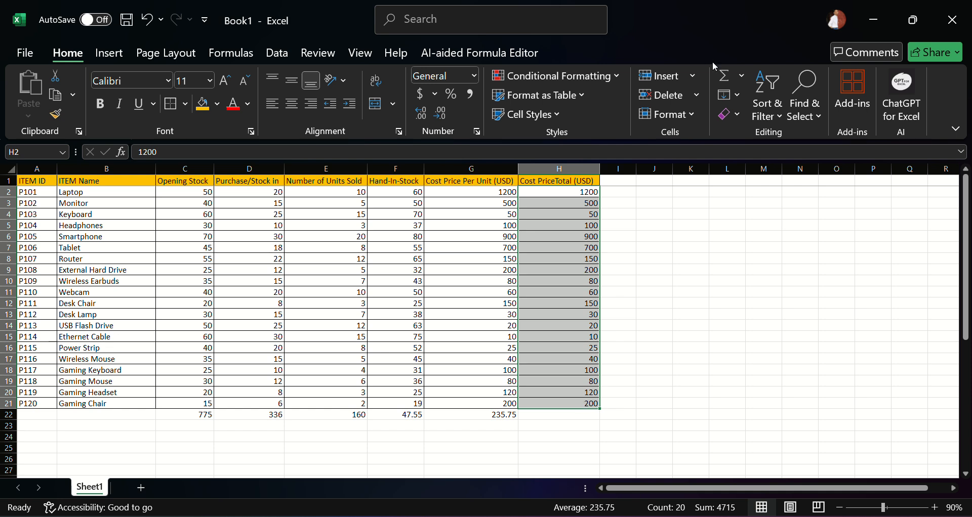
pyautogui.click(737, 79)
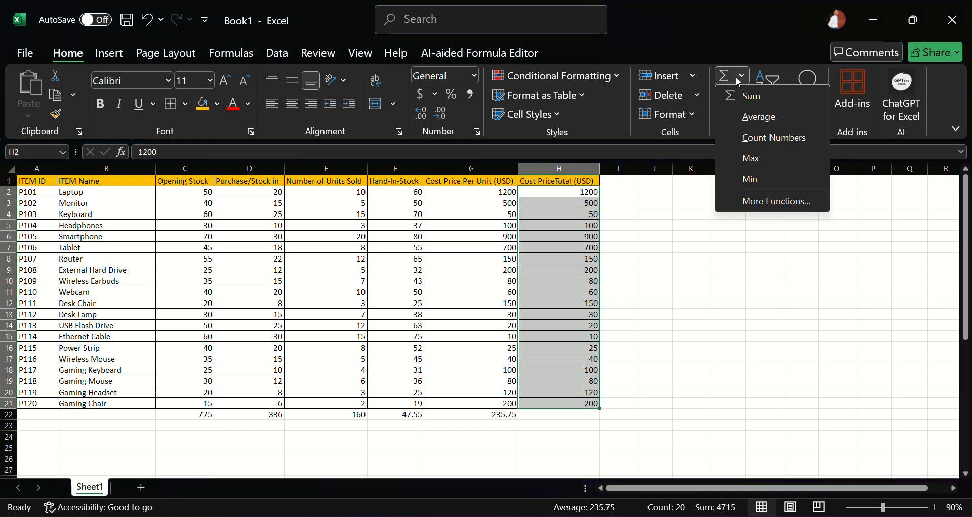
pyautogui.click(750, 144)
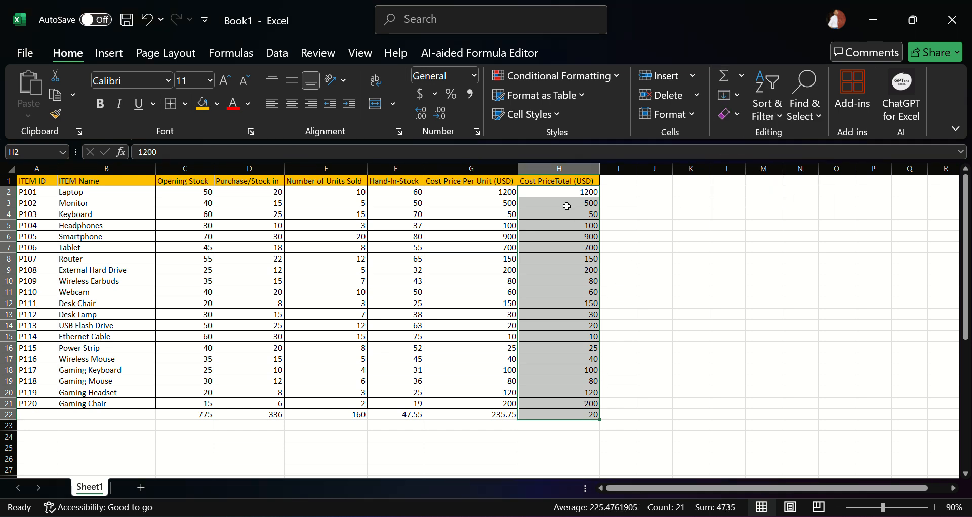
# Check the count in H22 against the item IDs and review the row 22 results from Opening Stock to Cost PriceTotal
pyautogui.click(40, 198)
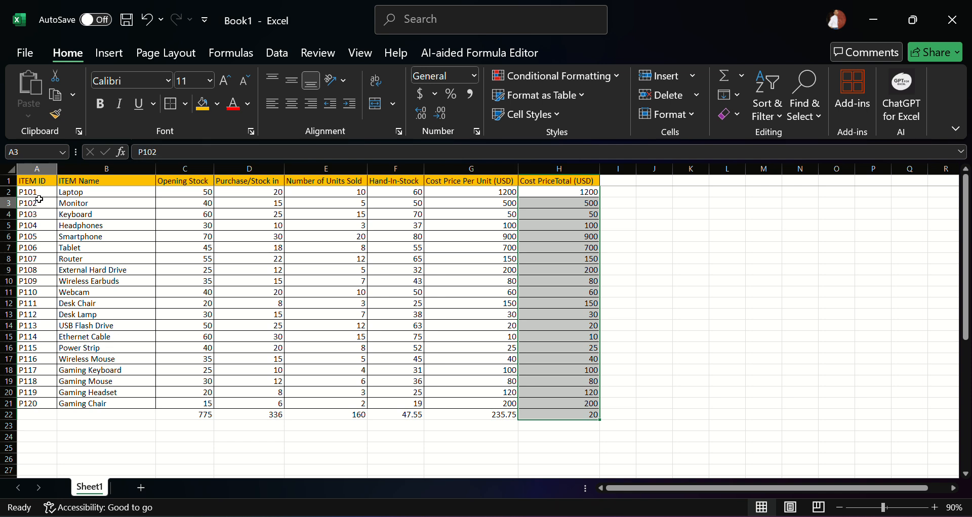
pyautogui.moveTo(39, 199); pyautogui.dragTo(40, 416)
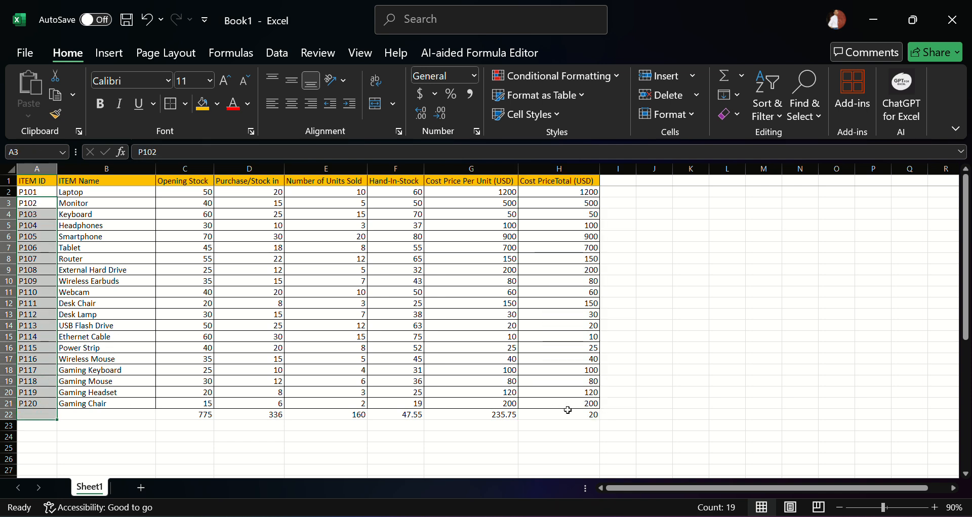
pyautogui.moveTo(568, 413); pyautogui.dragTo(582, 423)
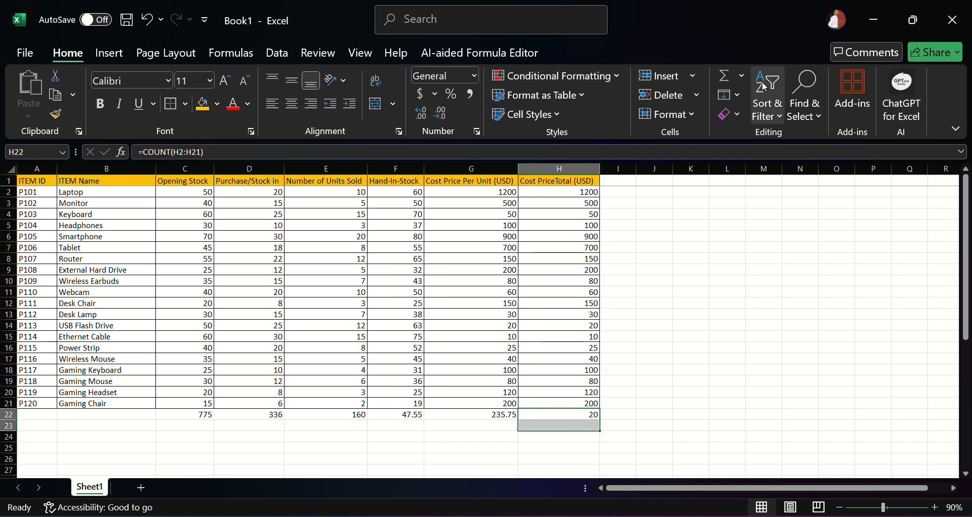
pyautogui.click(741, 75)
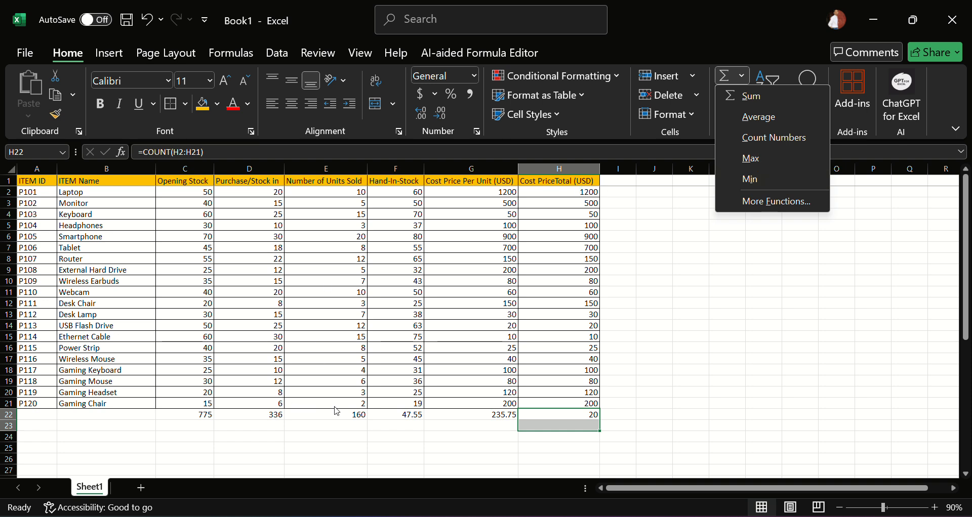
pyautogui.click(190, 414)
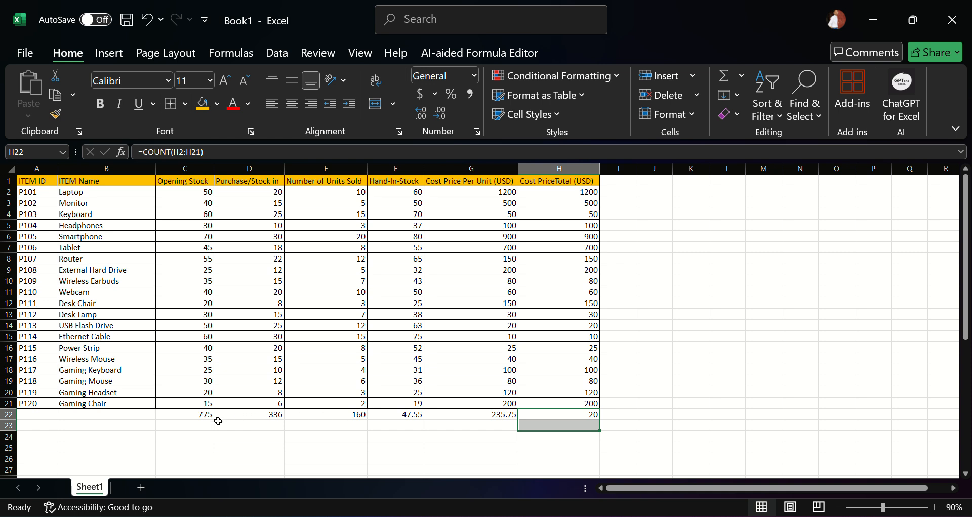
pyautogui.moveTo(182, 418); pyautogui.dragTo(590, 426)
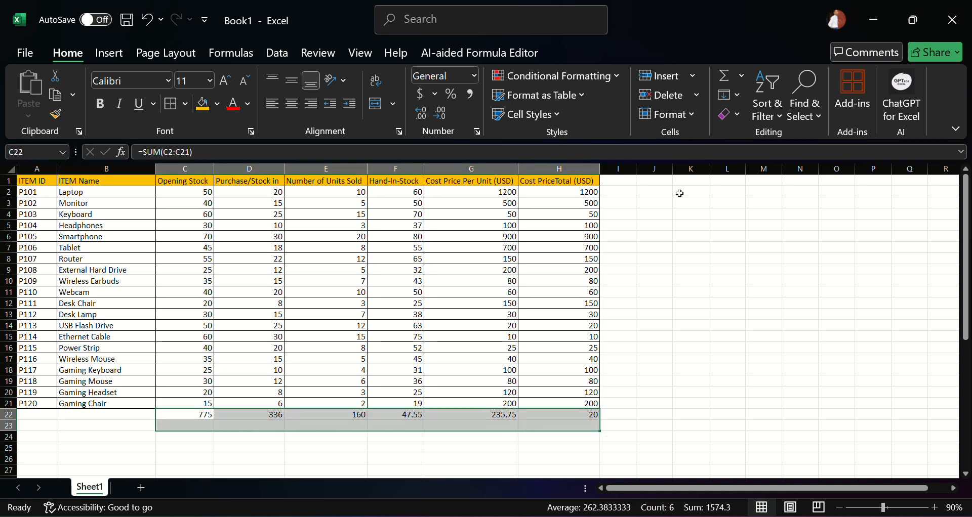
# Clear everything from the summary cells C22:H23 below the stock table with Clear All
pyautogui.click(741, 92)
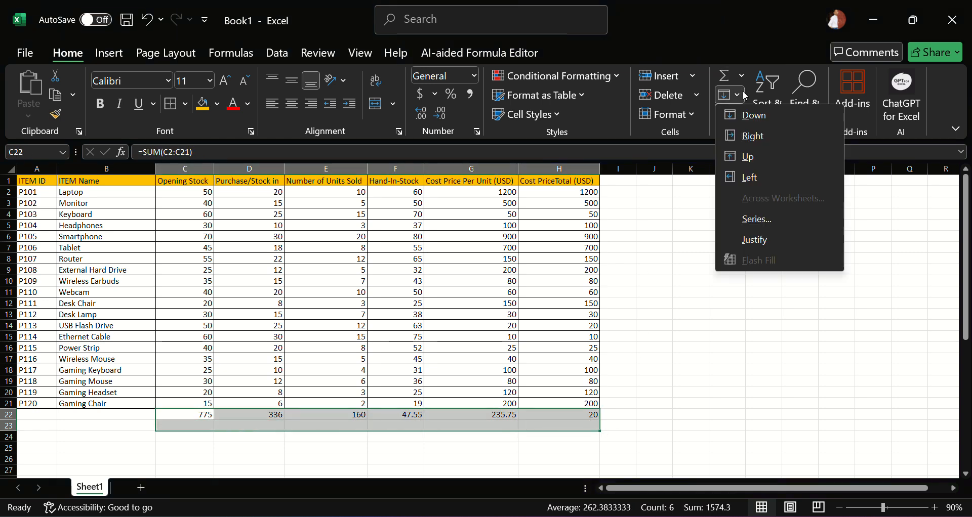
pyautogui.click(673, 128)
pyautogui.click(730, 114)
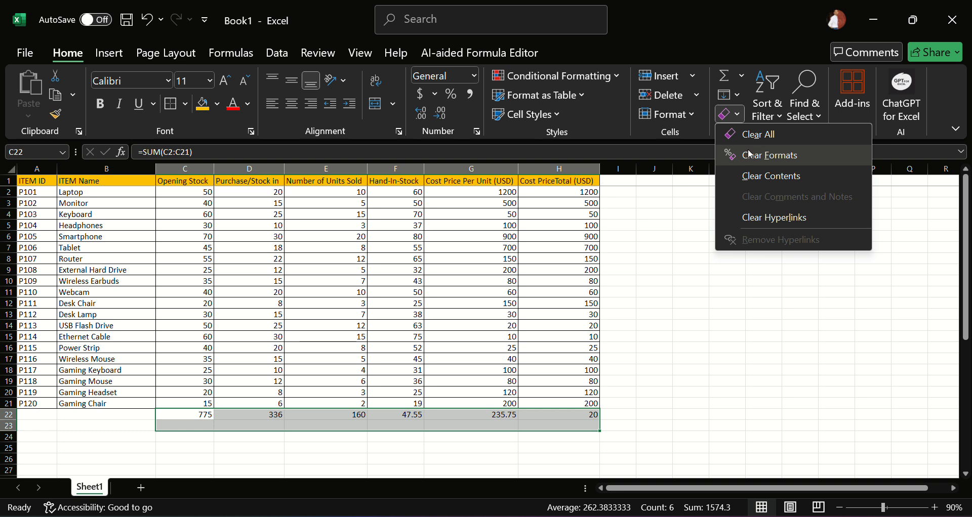
pyautogui.click(739, 134)
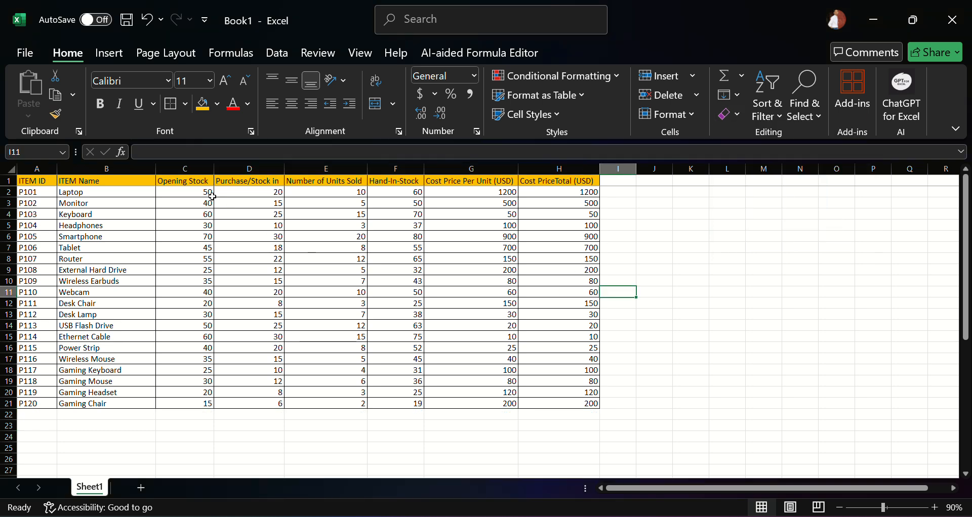
# Calculate the maximum of the Opening Stock values C2:C21 in cell C22
pyautogui.moveTo(201, 193); pyautogui.dragTo(200, 415)
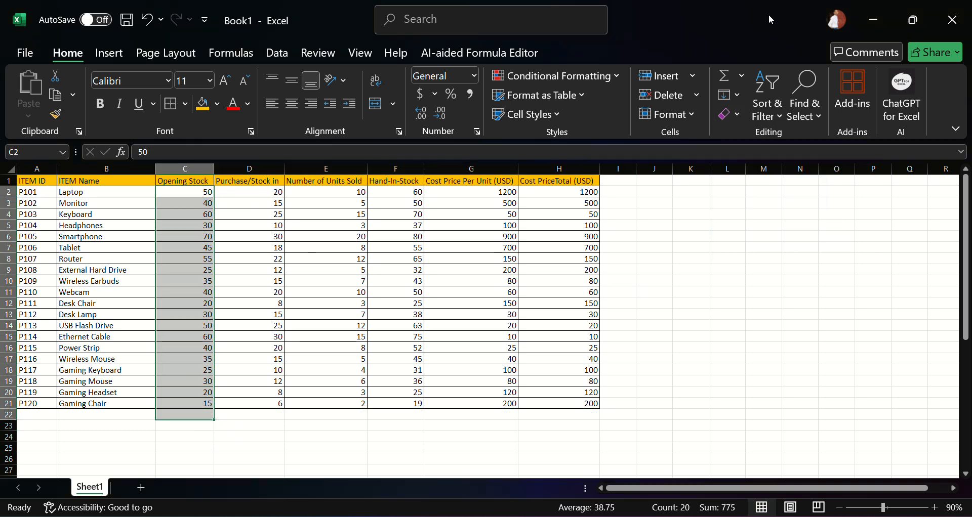
pyautogui.click(741, 77)
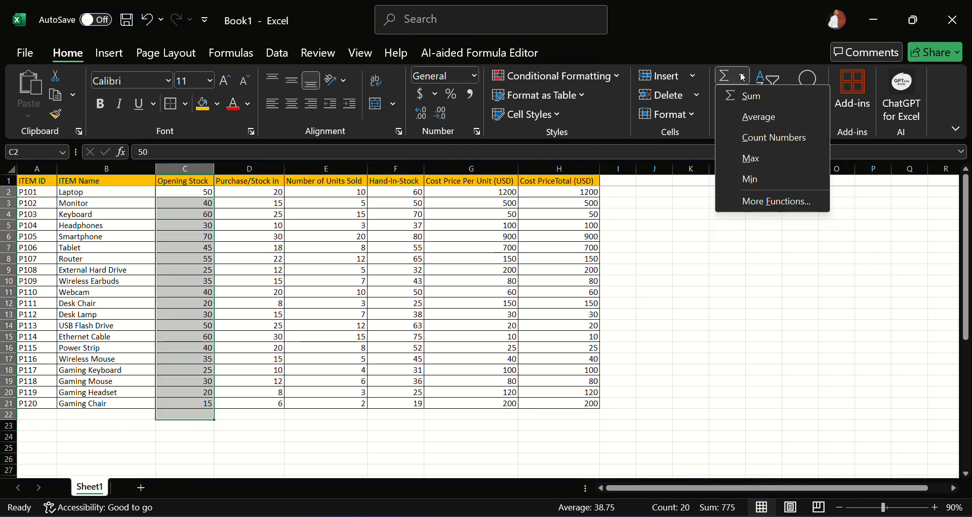
pyautogui.click(758, 159)
pyautogui.click(195, 428)
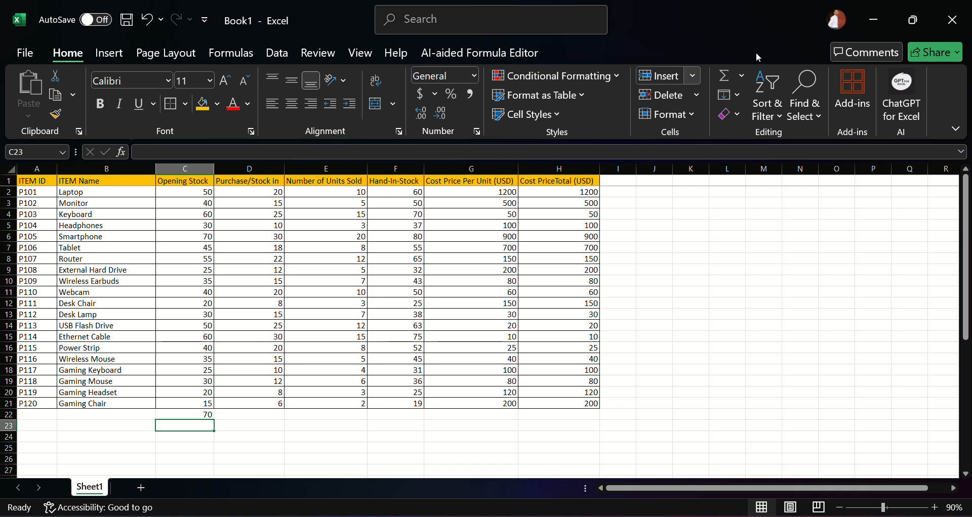
# Calculate the minimum of the Purchase/Stock In values D2:D21 in cell D22
pyautogui.moveTo(265, 193); pyautogui.dragTo(257, 413)
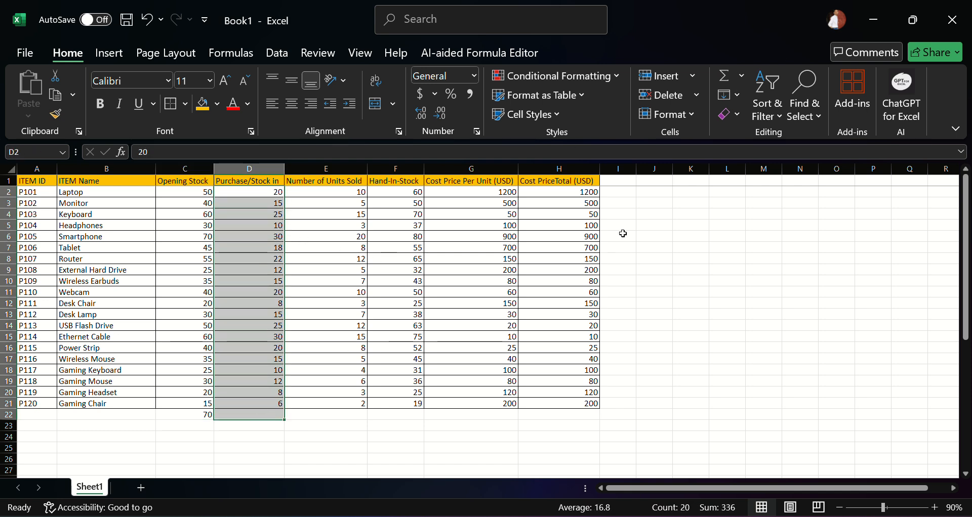
pyautogui.click(742, 78)
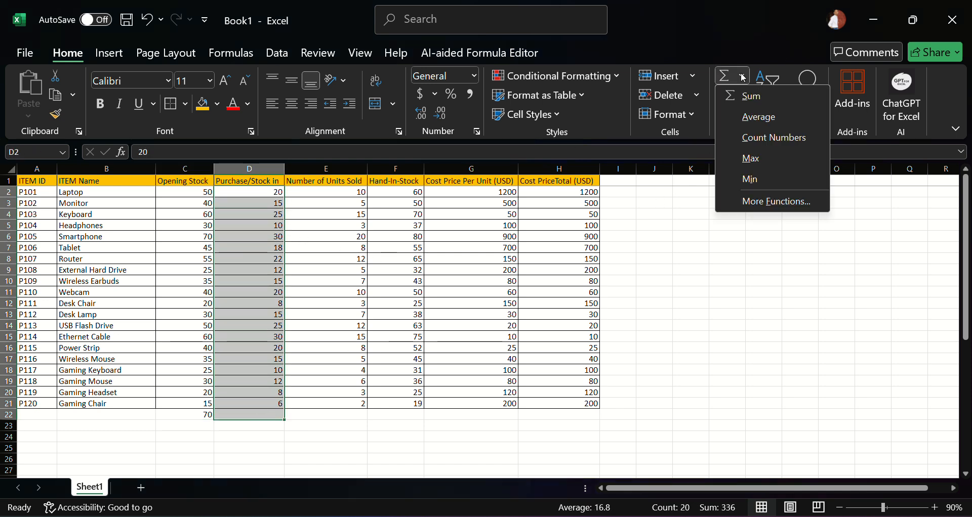
pyautogui.click(754, 180)
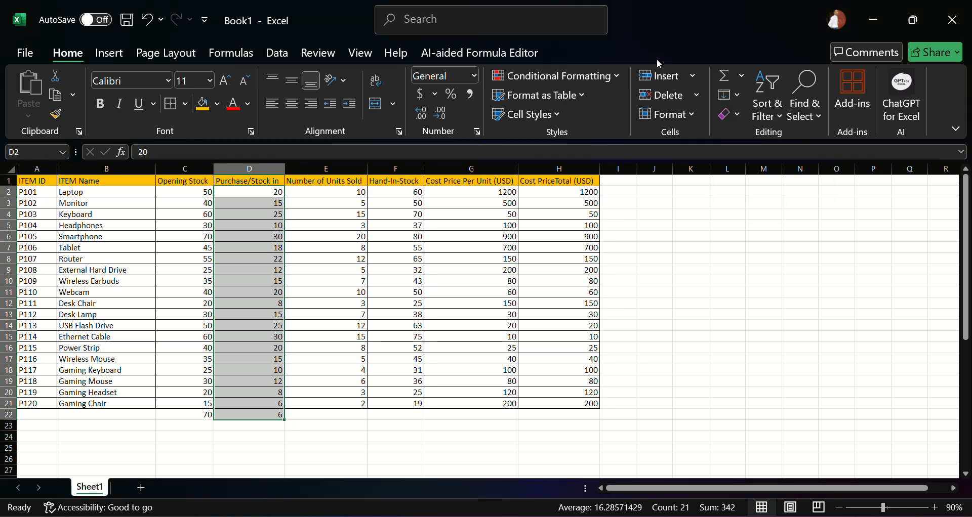
# Look through the most recently used functions in the Insert Function list and close it without inserting any
pyautogui.click(742, 77)
pyautogui.click(757, 204)
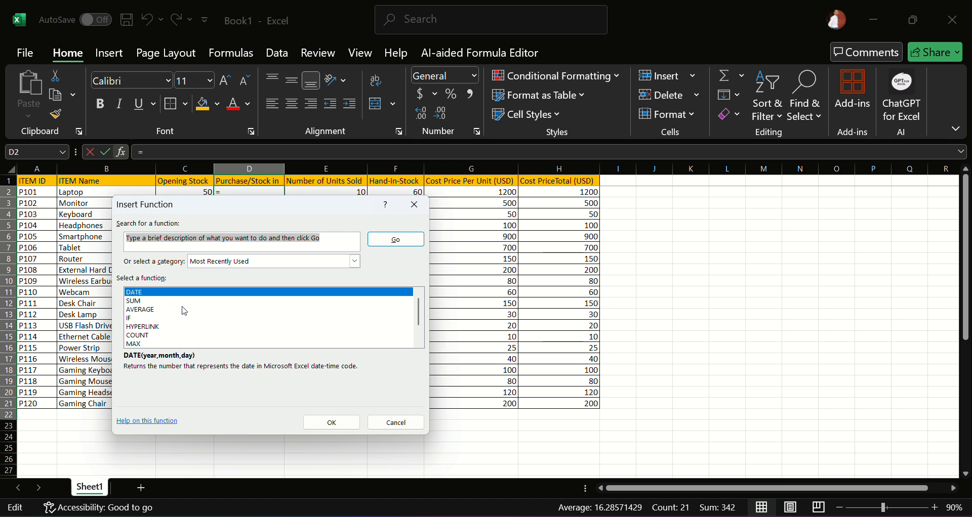
pyautogui.scroll(-1, 183, 312)
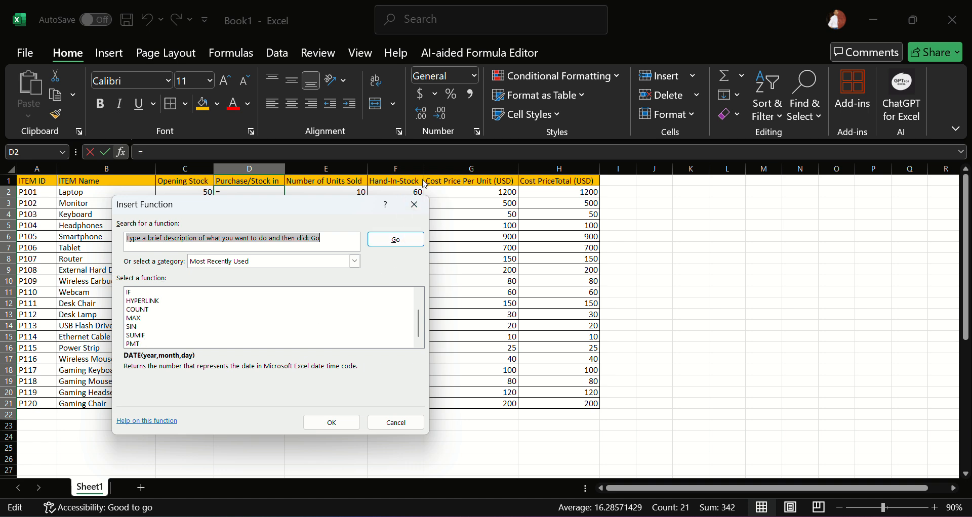
pyautogui.click(421, 209)
pyautogui.click(740, 99)
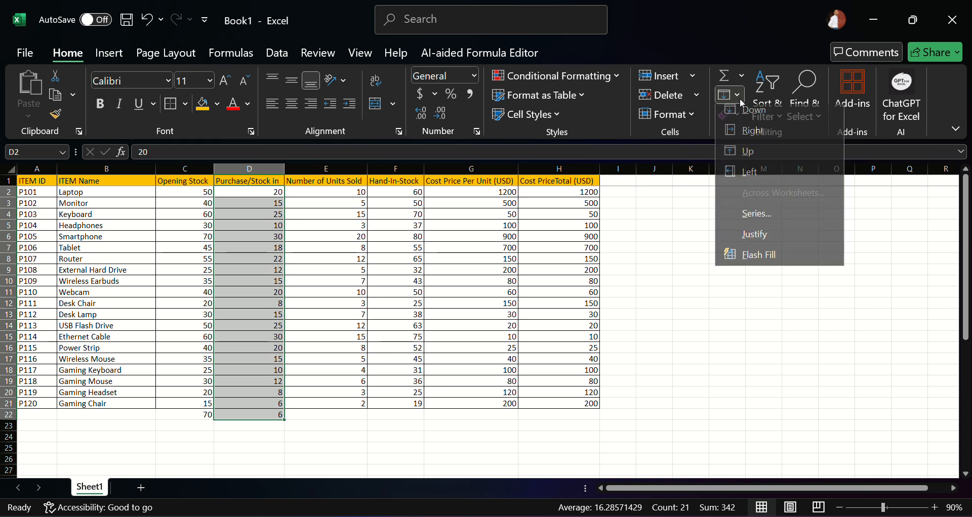
pyautogui.click(654, 243)
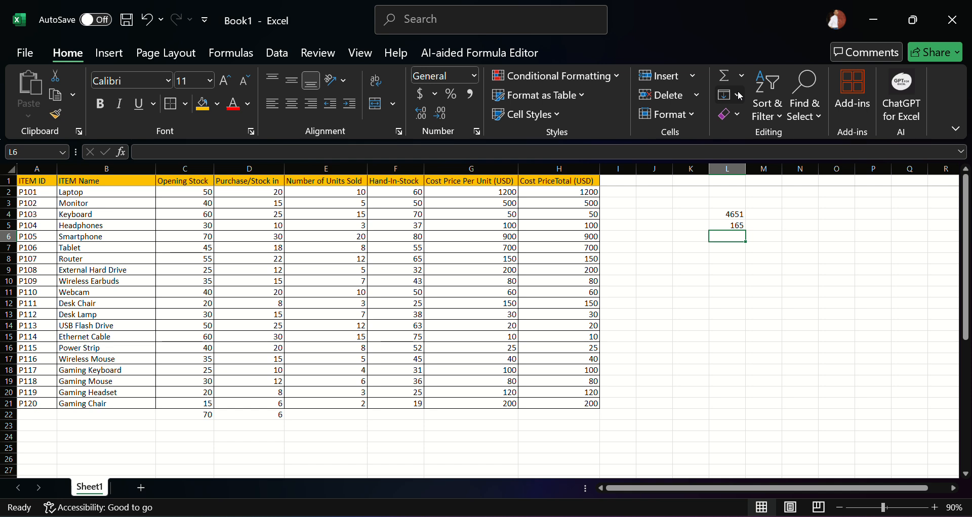
pyautogui.click(740, 96)
pyautogui.click(667, 308)
pyautogui.click(735, 213)
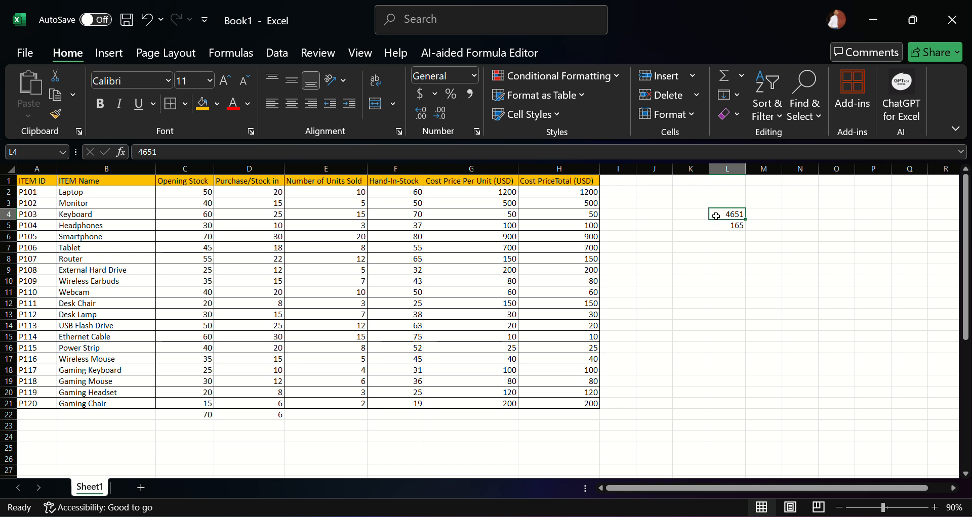
pyautogui.click(732, 312)
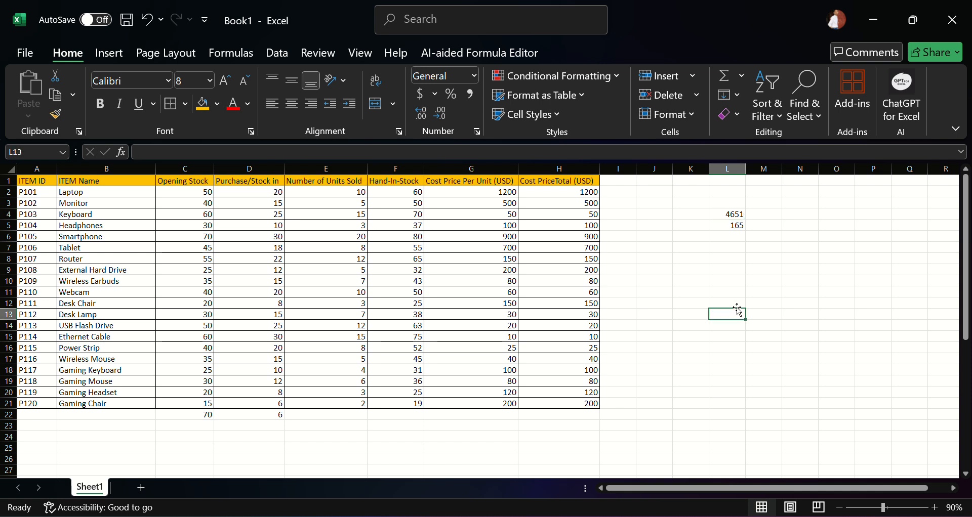
pyautogui.click(732, 95)
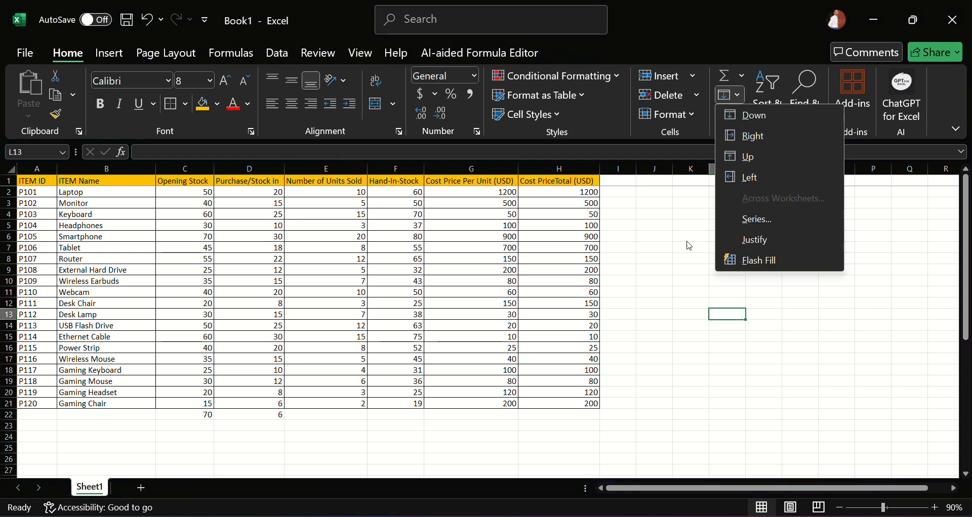
# Try to fill the sample values in L4 and L5 down column L
pyautogui.click(734, 213)
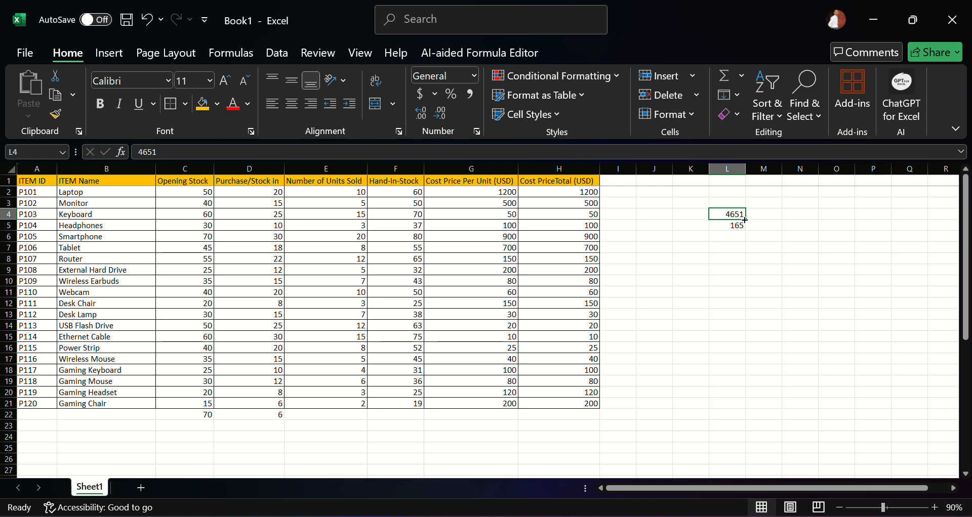
pyautogui.click(730, 95)
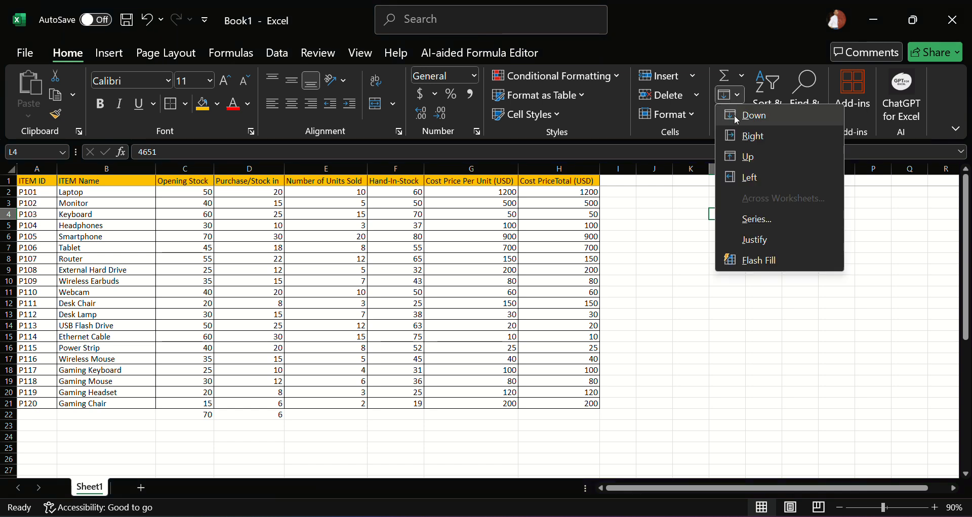
pyautogui.click(762, 117)
pyautogui.moveTo(728, 219); pyautogui.dragTo(727, 305)
pyautogui.click(737, 224)
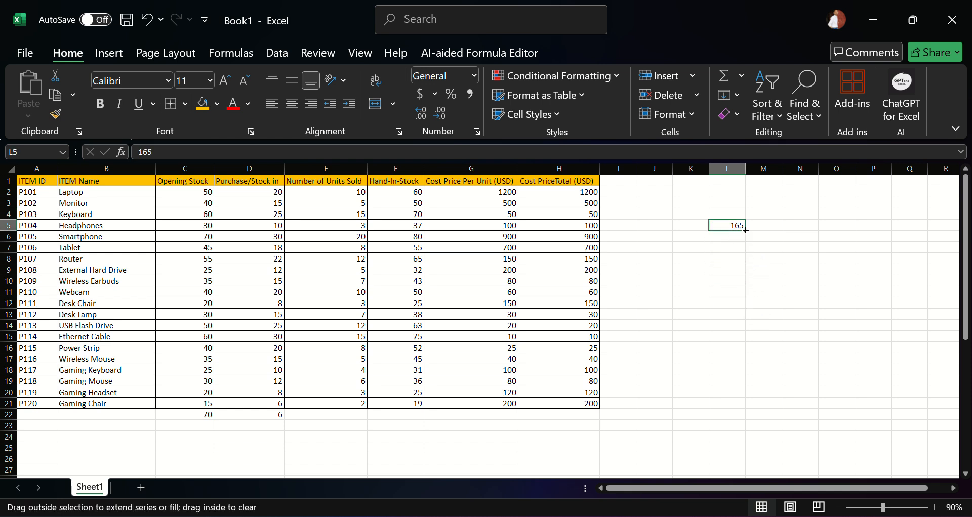
pyautogui.moveTo(745, 231); pyautogui.dragTo(747, 323)
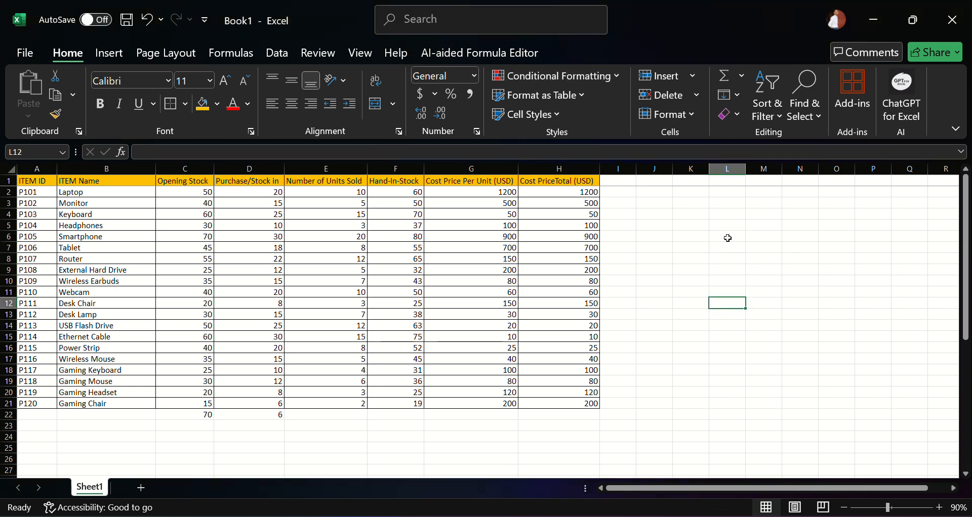
# Enter 45654 in cell L12 and copy it through L25 with Fill Down
pyautogui.write('45654')
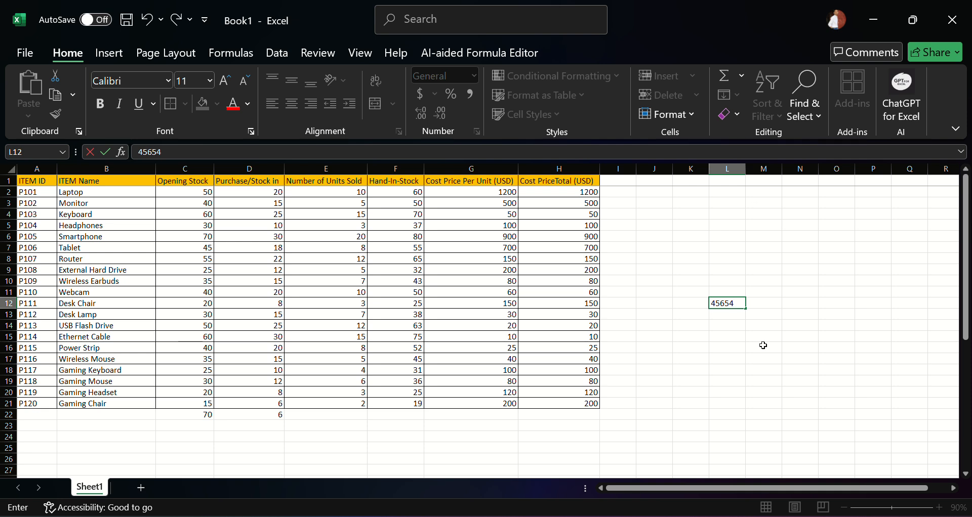
pyautogui.click(800, 335)
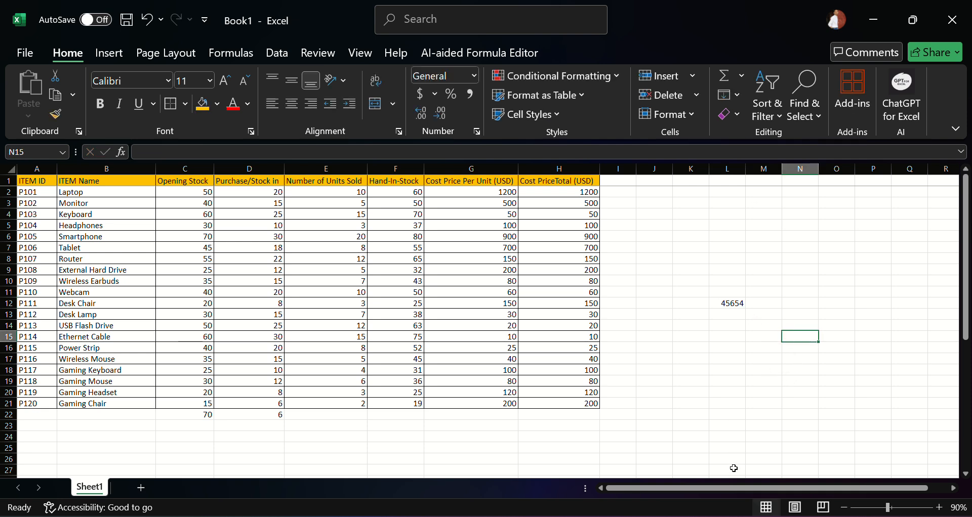
pyautogui.moveTo(727, 303); pyautogui.dragTo(731, 455)
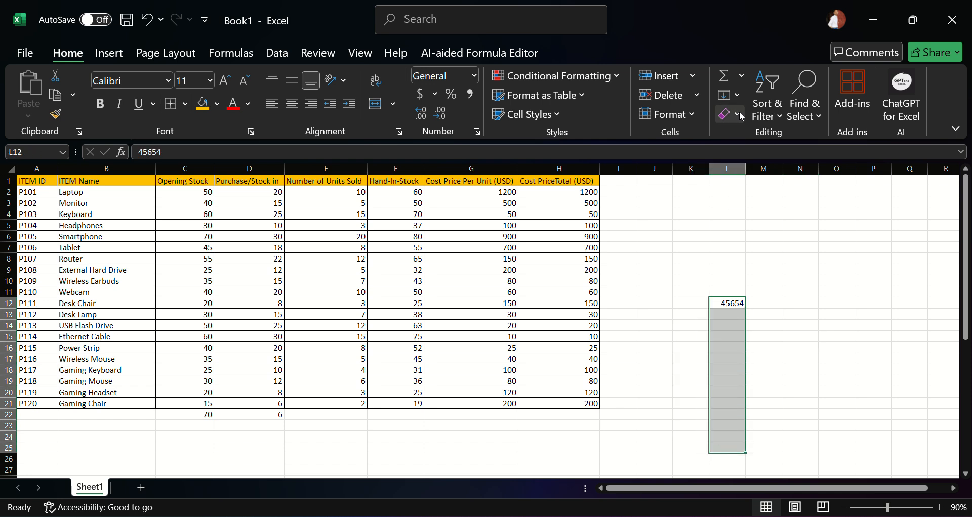
pyautogui.click(738, 96)
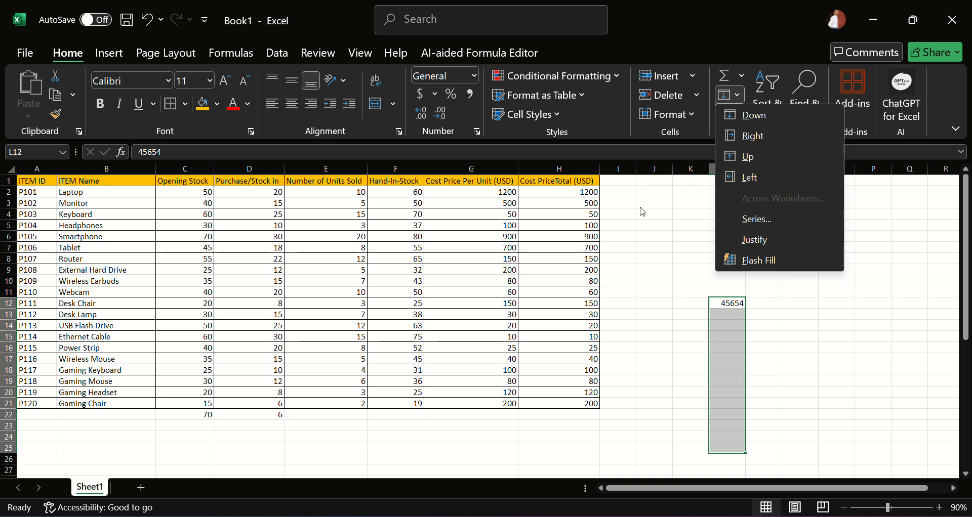
pyautogui.click(751, 116)
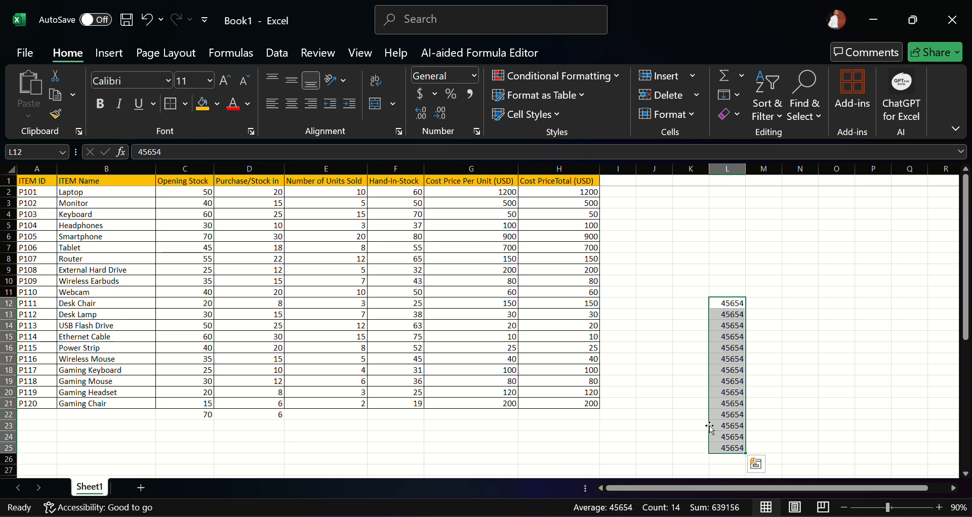
# Enter the numbers 1, 2 and 3 in cells N6, N7 and N8
pyautogui.click(809, 236)
pyautogui.write('1')
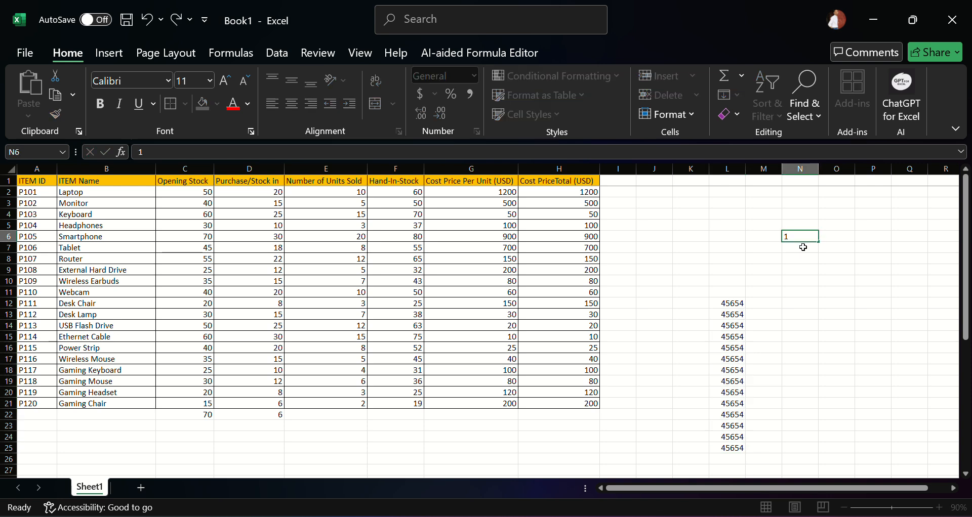
pyautogui.press('Return')
pyautogui.write('2')
pyautogui.press('Return')
pyautogui.write('3')
pyautogui.press('Return')
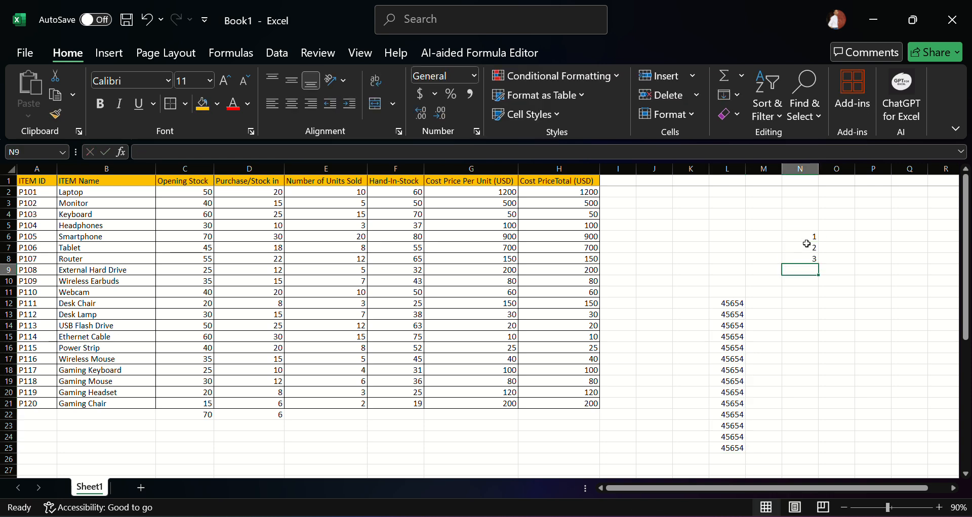
# Apply Fill Down to the range N6:N22, starting from the value in N6
pyautogui.moveTo(802, 233); pyautogui.dragTo(805, 417)
pyautogui.click(771, 280)
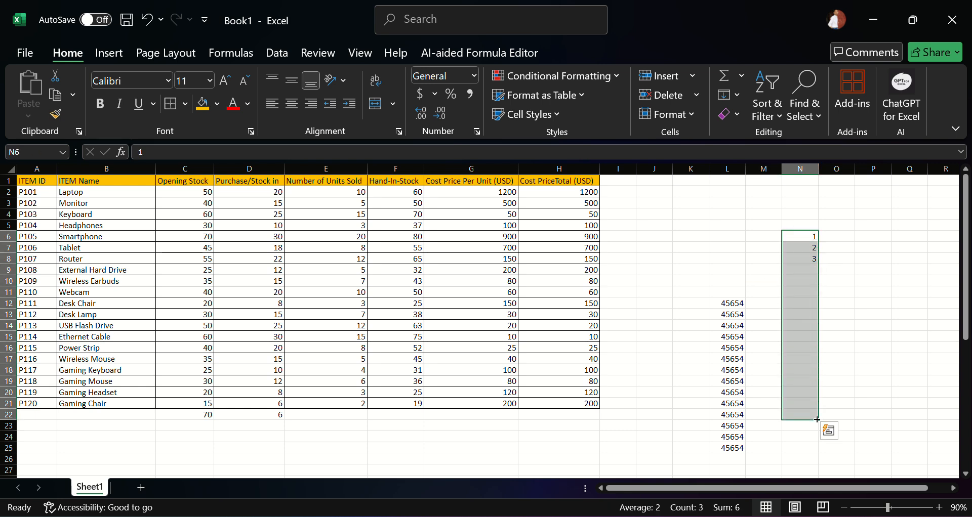
pyautogui.click(729, 94)
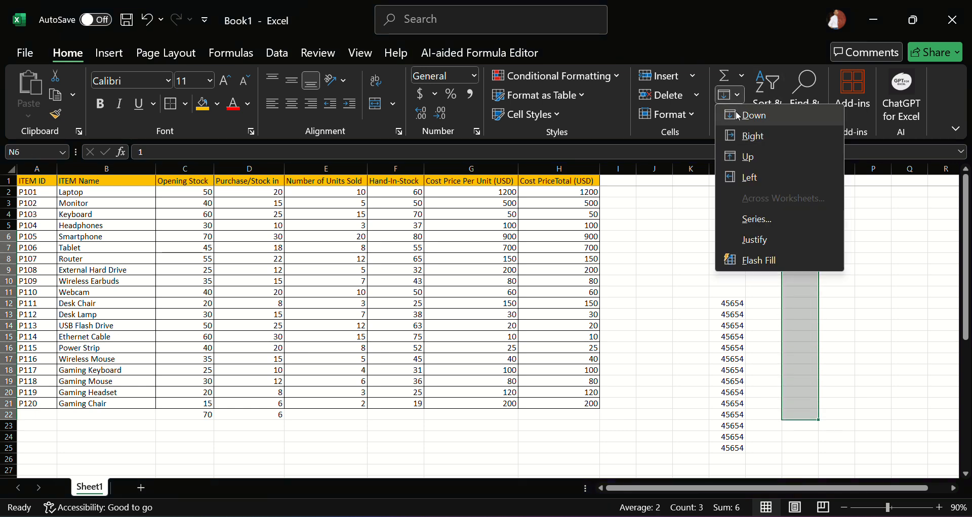
pyautogui.click(747, 96)
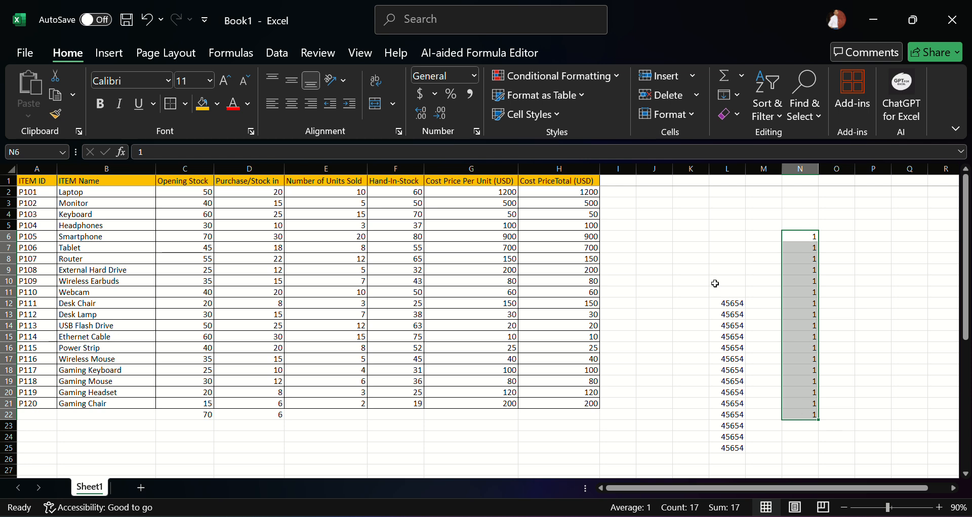
# Delete the contents of the fill samples in the range K3:O25
pyautogui.moveTo(677, 204); pyautogui.dragTo(850, 371)
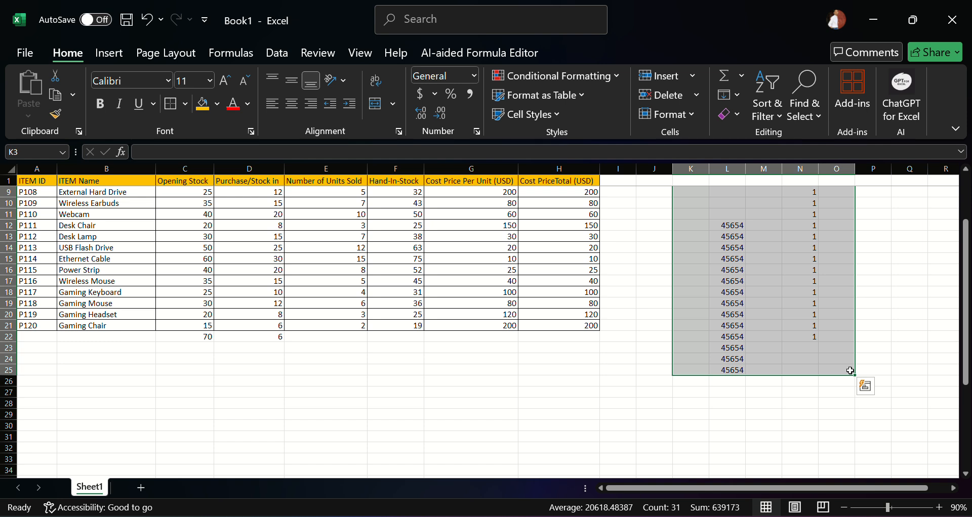
pyautogui.press('Delete')
pyautogui.scroll(3, 835, 344)
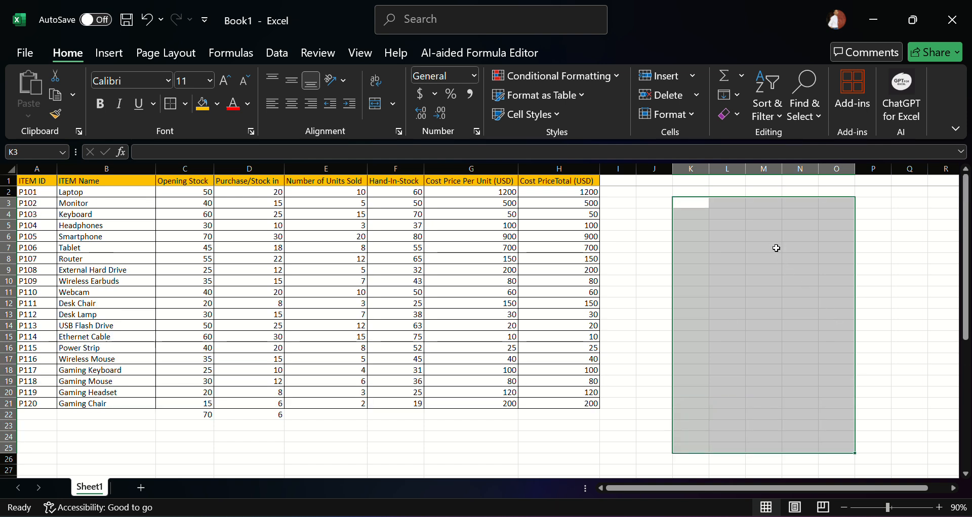
# Examine the Fill Series options for an empty cell, trying the Growth, Linear, Date and AutoFill types, and cancel without filling
pyautogui.click(765, 192)
pyautogui.click(737, 99)
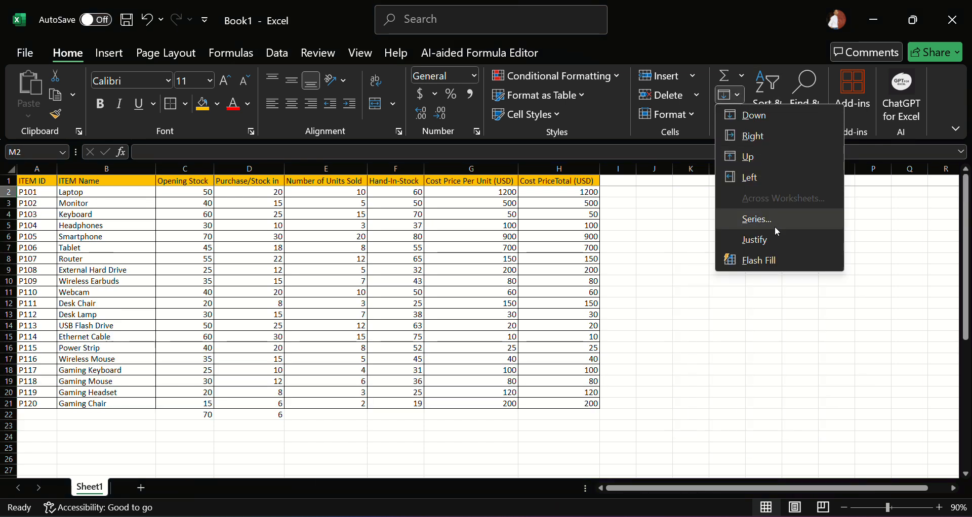
pyautogui.click(774, 225)
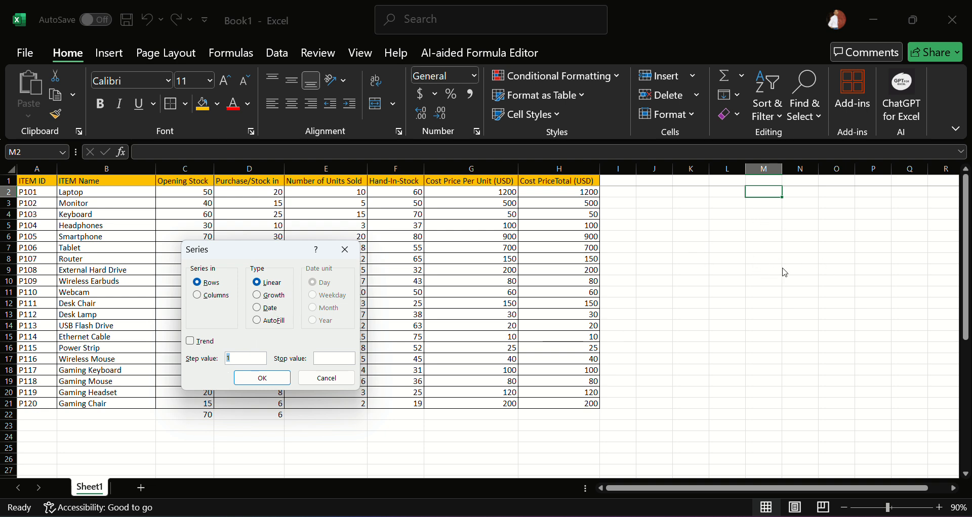
pyautogui.click(269, 296)
pyautogui.click(269, 283)
pyautogui.click(272, 296)
pyautogui.click(275, 310)
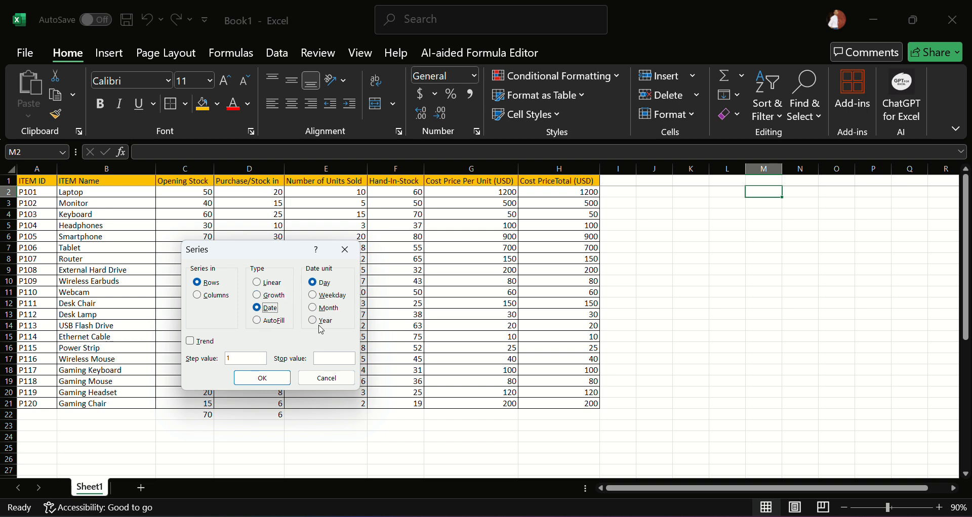
pyautogui.click(267, 325)
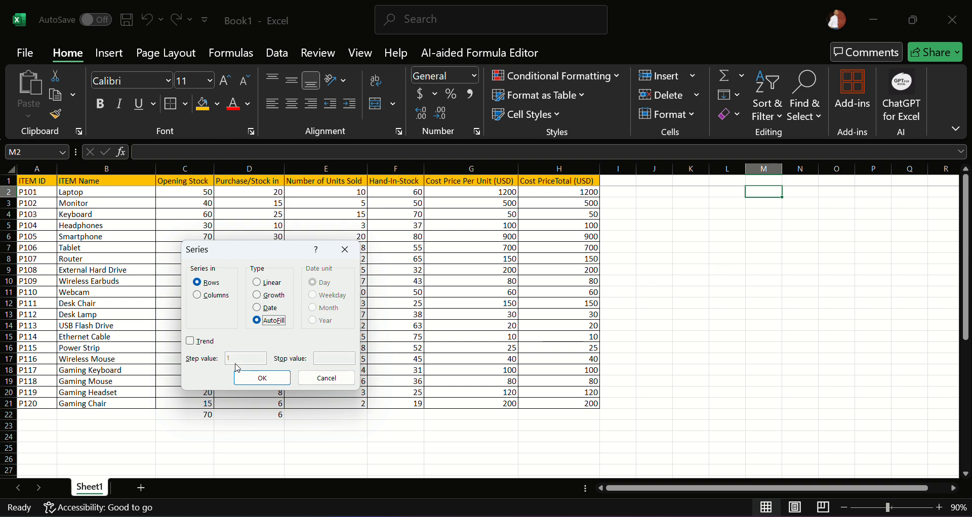
pyautogui.click(275, 286)
pyautogui.click(255, 358)
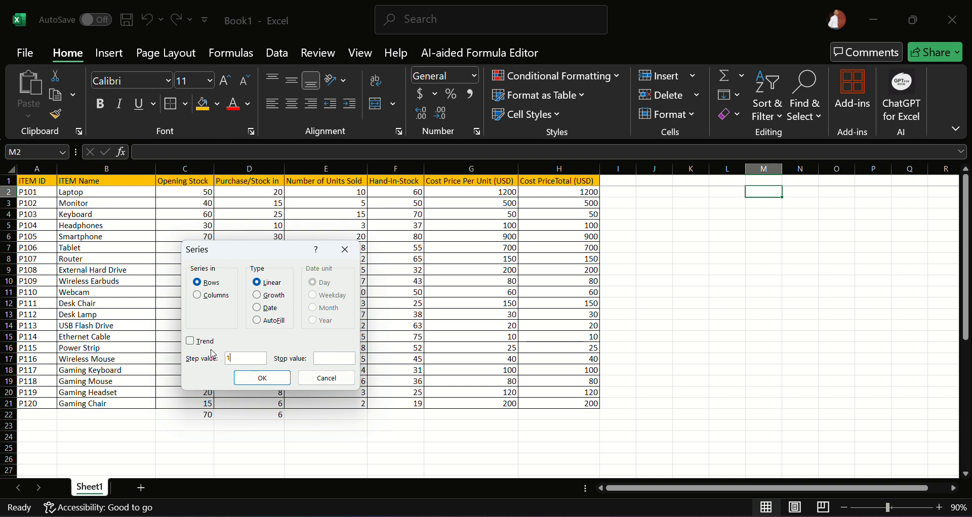
pyautogui.click(324, 378)
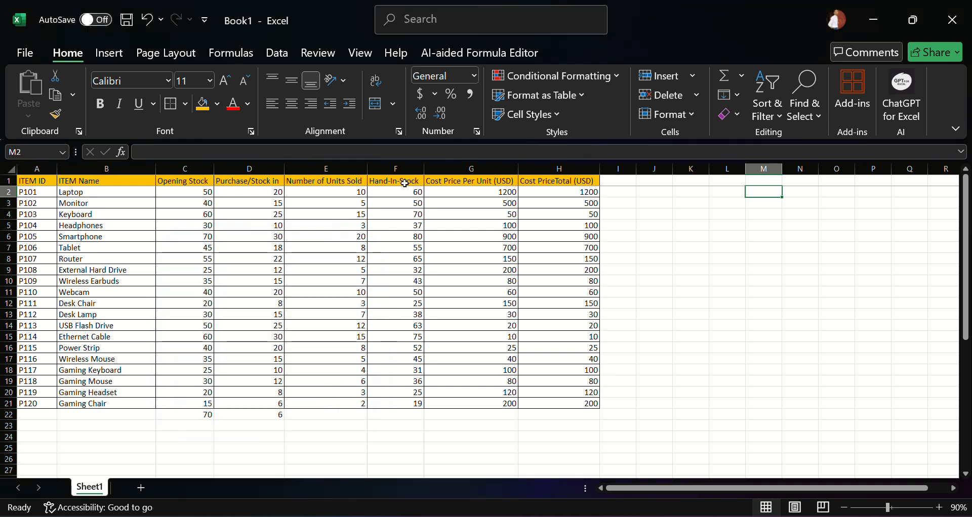
pyautogui.click(741, 116)
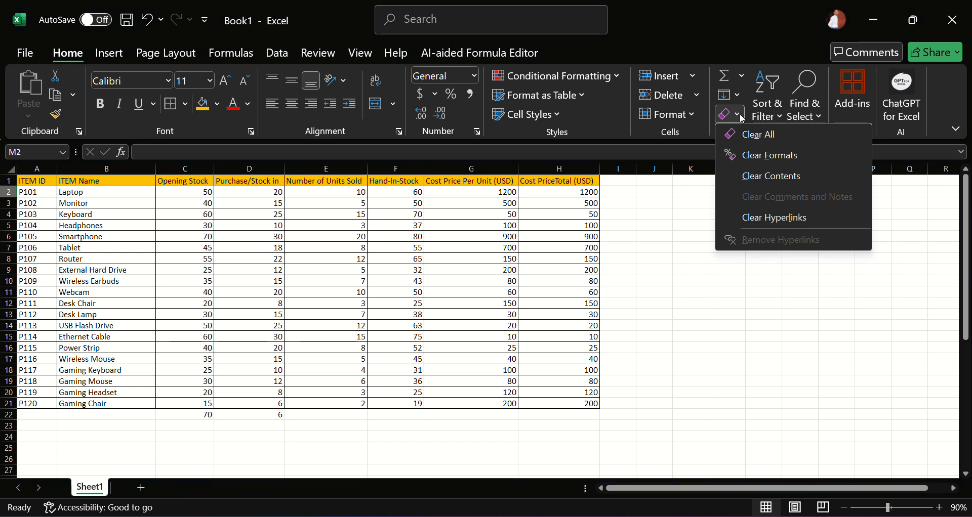
pyautogui.click(738, 94)
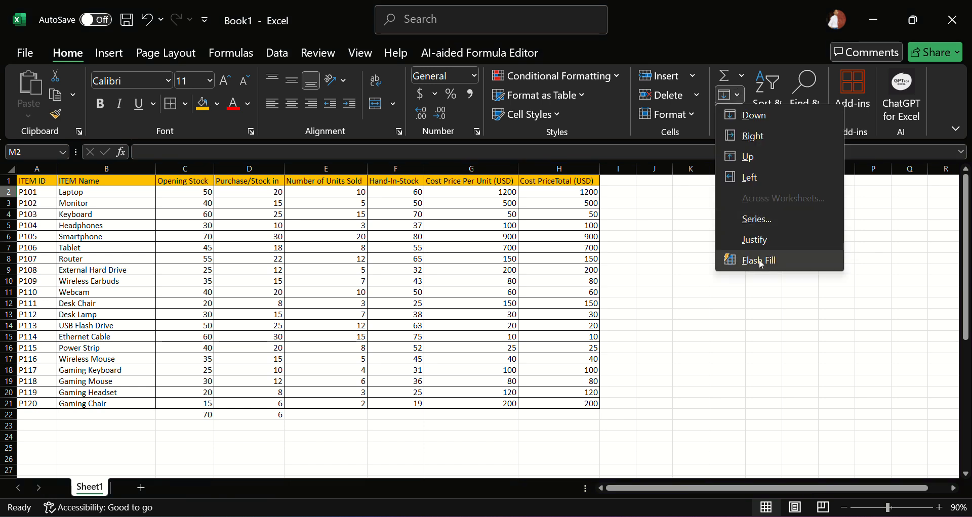
pyautogui.click(742, 96)
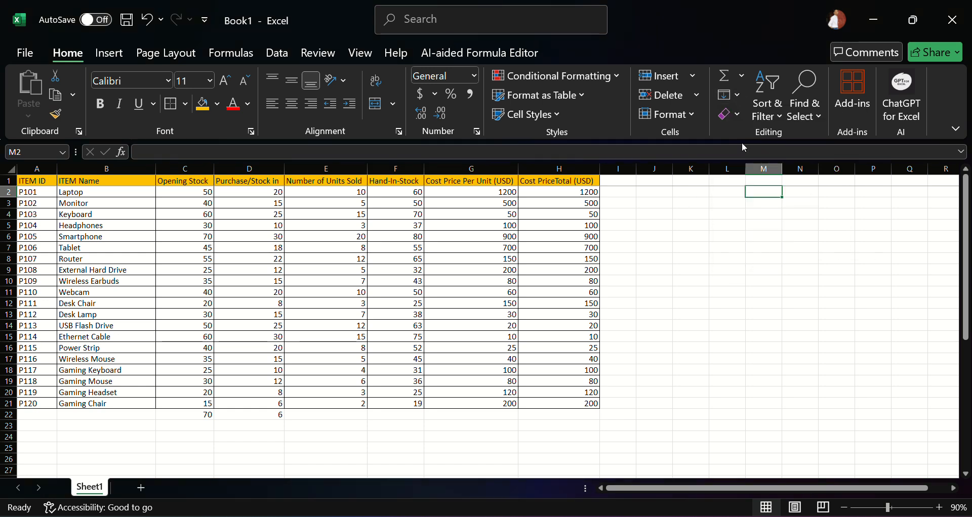
# Clear only the contents of cells H2 and H3 in the Cost PriceTotal (USD) column
pyautogui.click(733, 114)
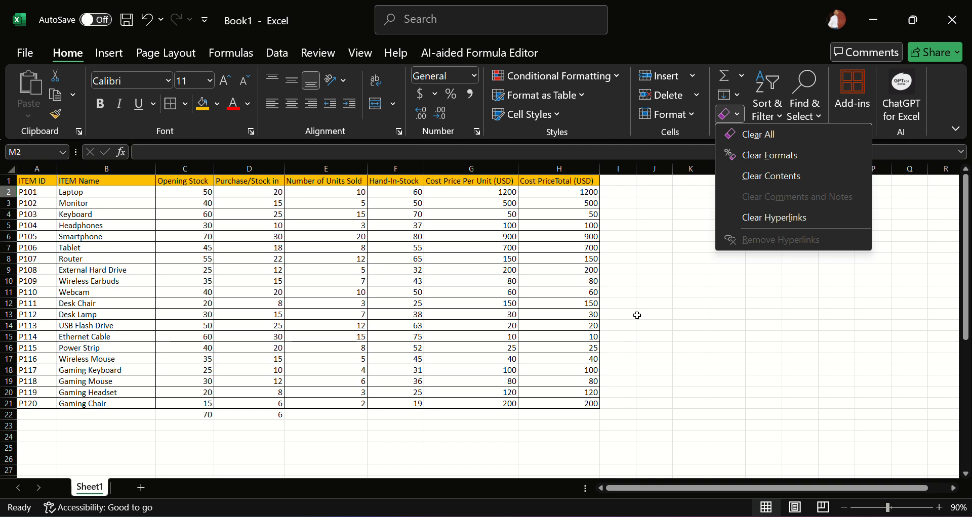
pyautogui.click(576, 191)
pyautogui.click(575, 190)
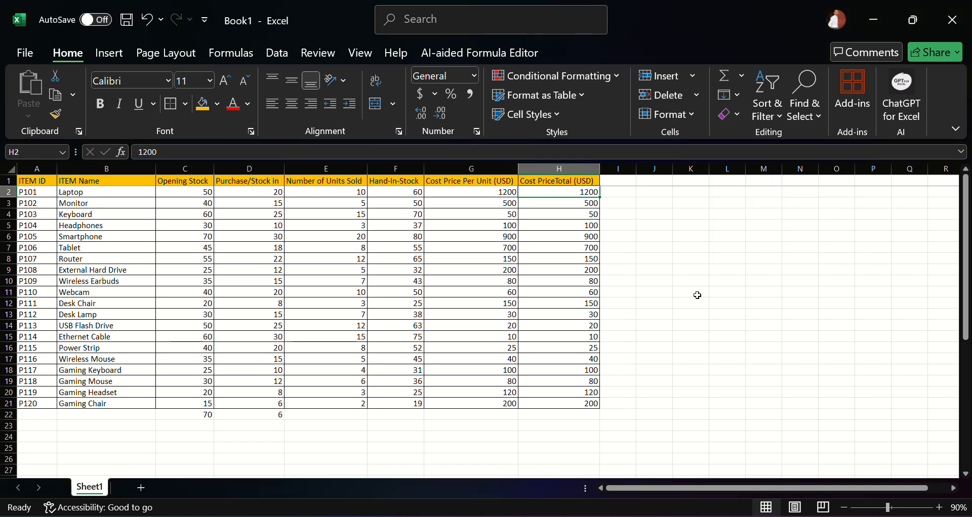
pyautogui.click(736, 115)
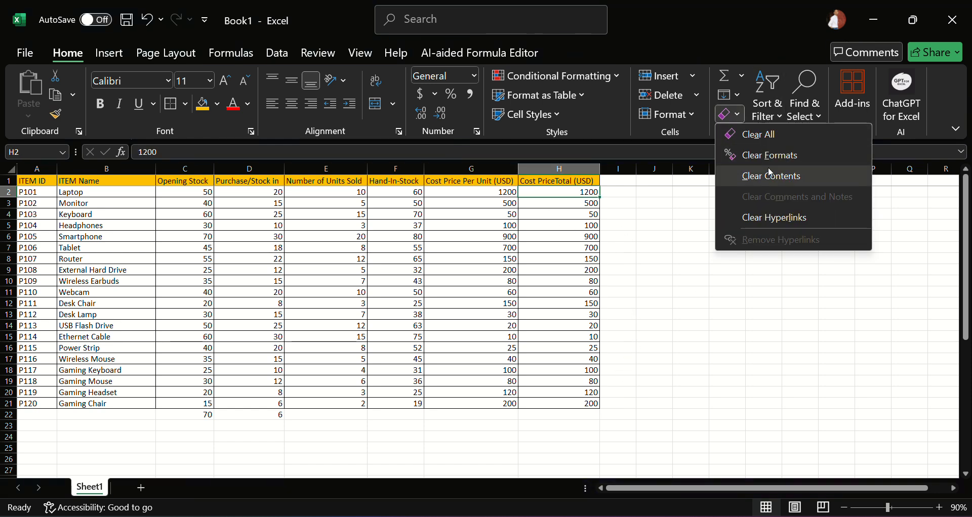
pyautogui.click(777, 187)
pyautogui.click(591, 203)
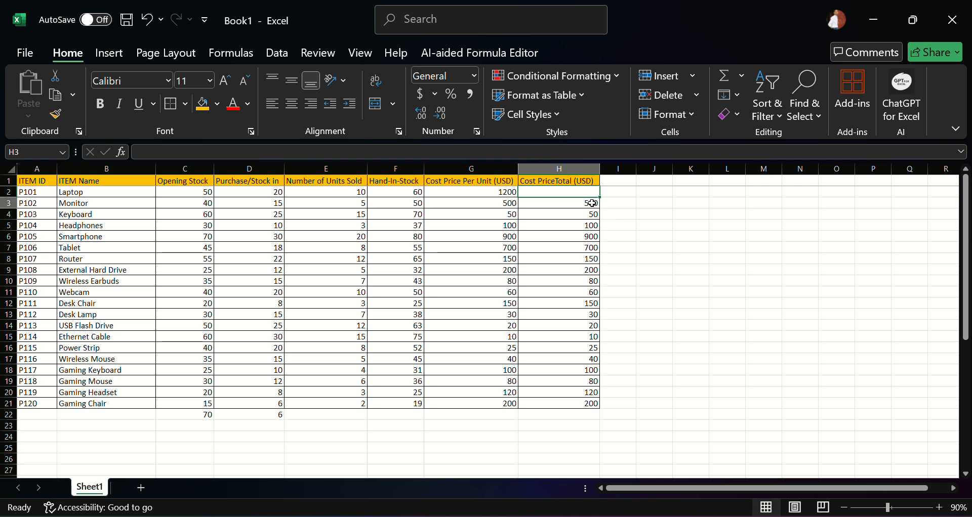
pyautogui.click(737, 114)
pyautogui.click(779, 176)
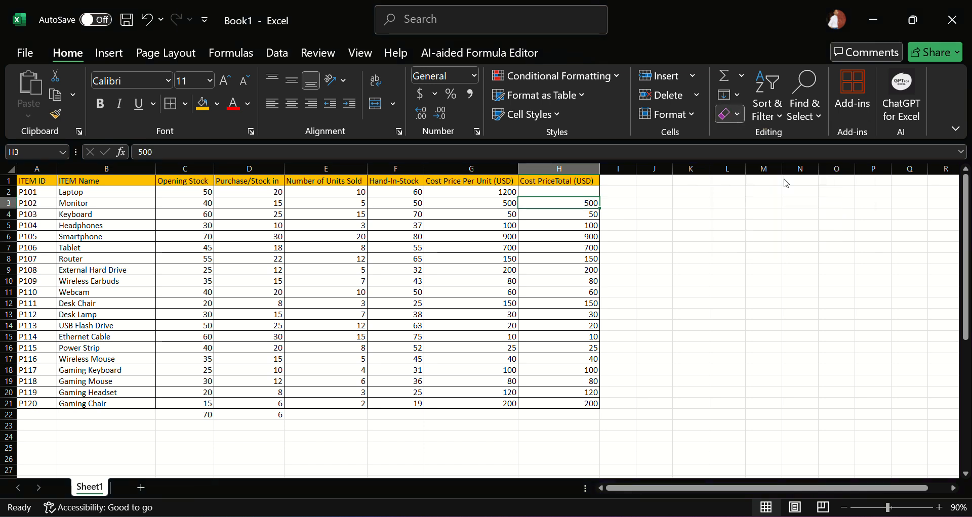
# Clear only the formats of the Cost PriceTotal (USD) column, range H1:H21
pyautogui.moveTo(558, 182); pyautogui.dragTo(564, 408)
pyautogui.click(729, 114)
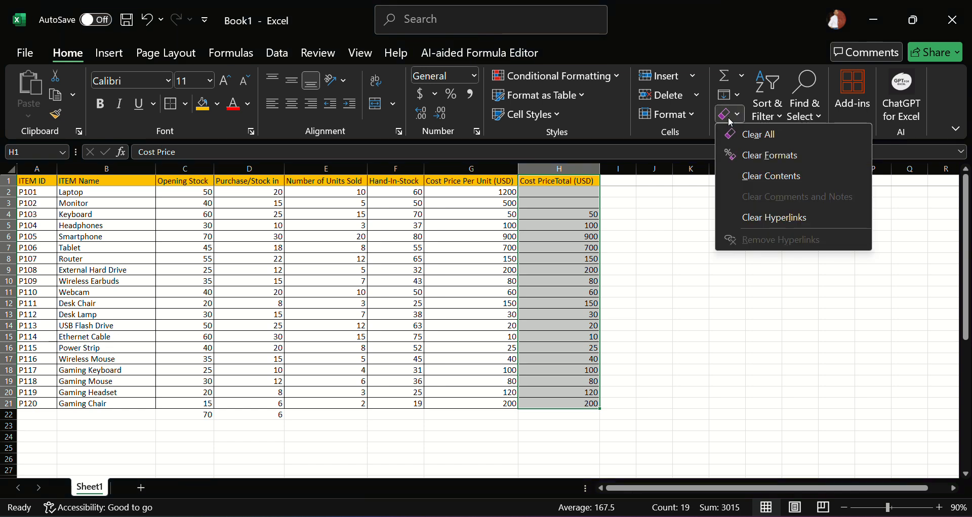
pyautogui.click(759, 157)
pyautogui.click(619, 259)
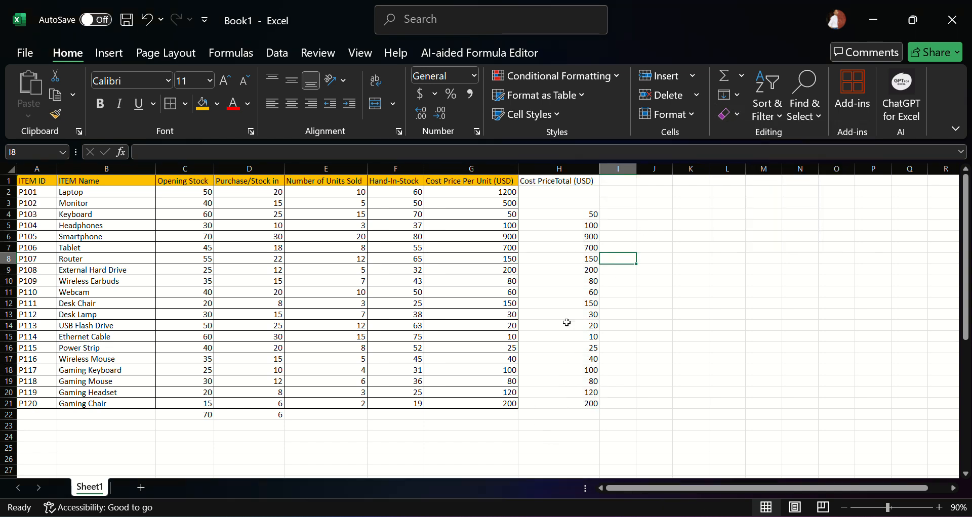
# Apply Clear All to the Cost PriceTotal (USD) column, range H1:H21
pyautogui.moveTo(572, 178); pyautogui.dragTo(588, 397)
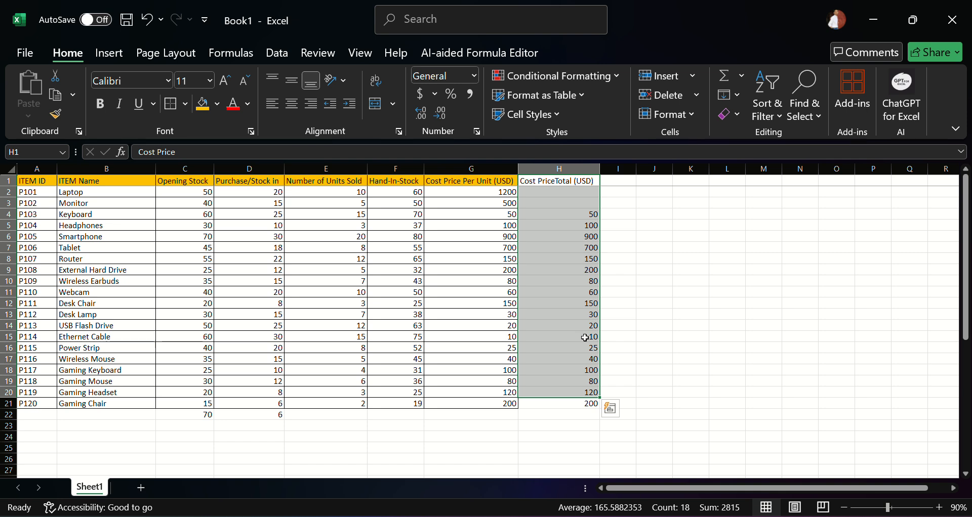
pyautogui.click(733, 118)
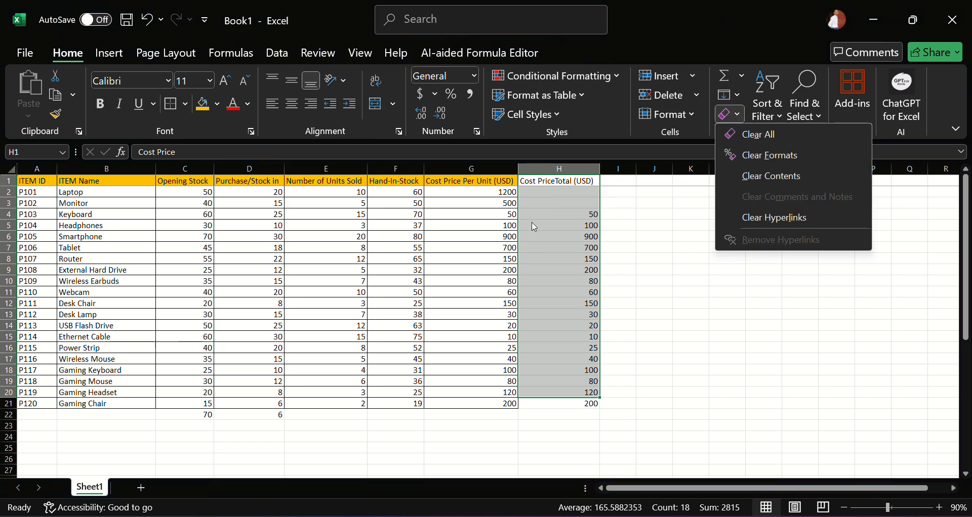
pyautogui.click(653, 246)
pyautogui.moveTo(566, 177); pyautogui.dragTo(569, 403)
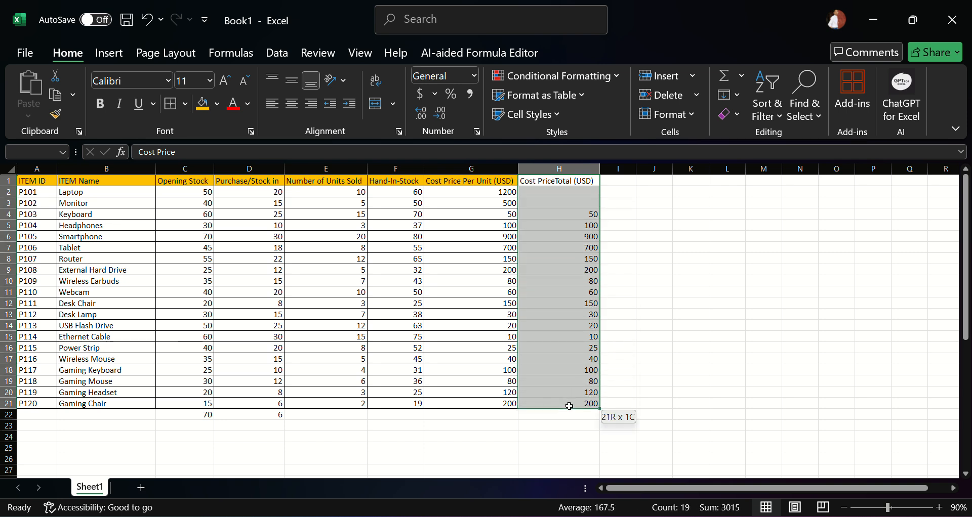
pyautogui.click(729, 115)
pyautogui.click(750, 134)
pyautogui.click(618, 294)
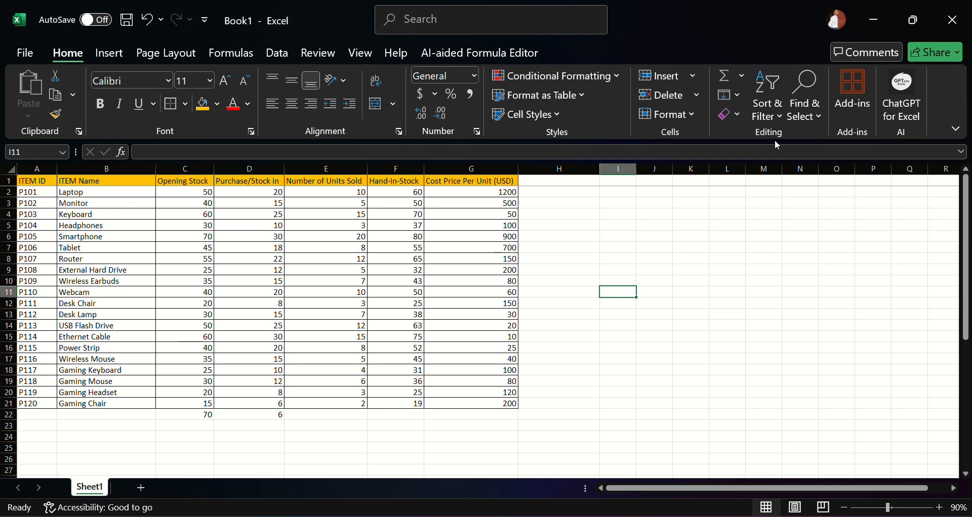
pyautogui.click(35, 181)
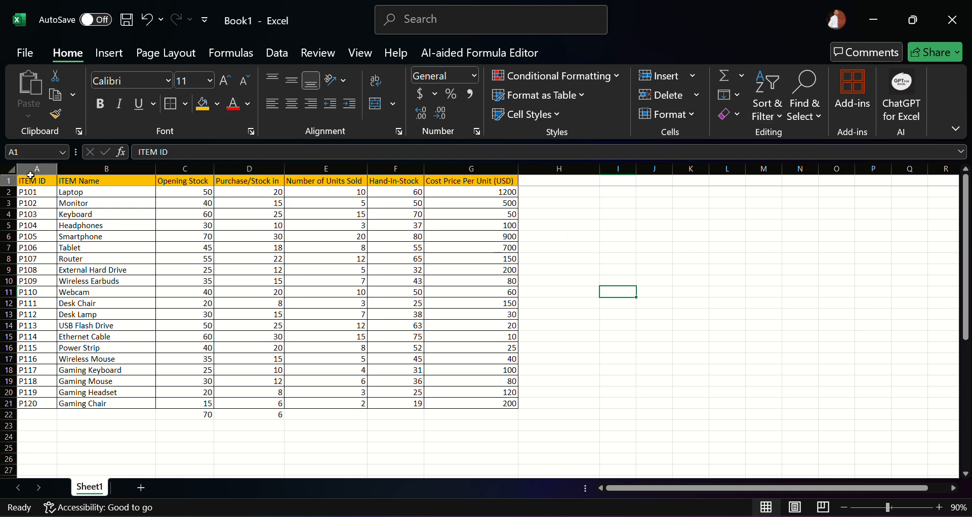
pyautogui.click(204, 334)
pyautogui.moveTo(36, 180); pyautogui.dragTo(492, 405)
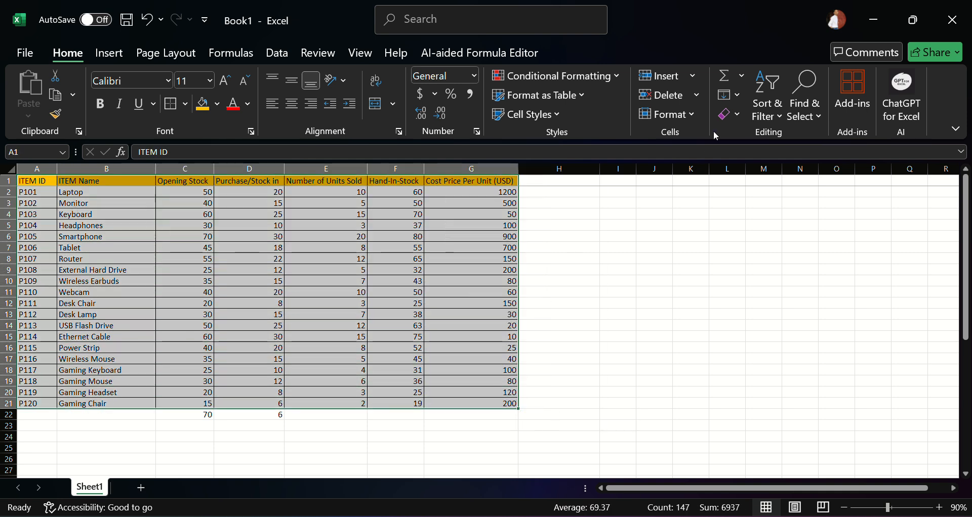
pyautogui.click(778, 110)
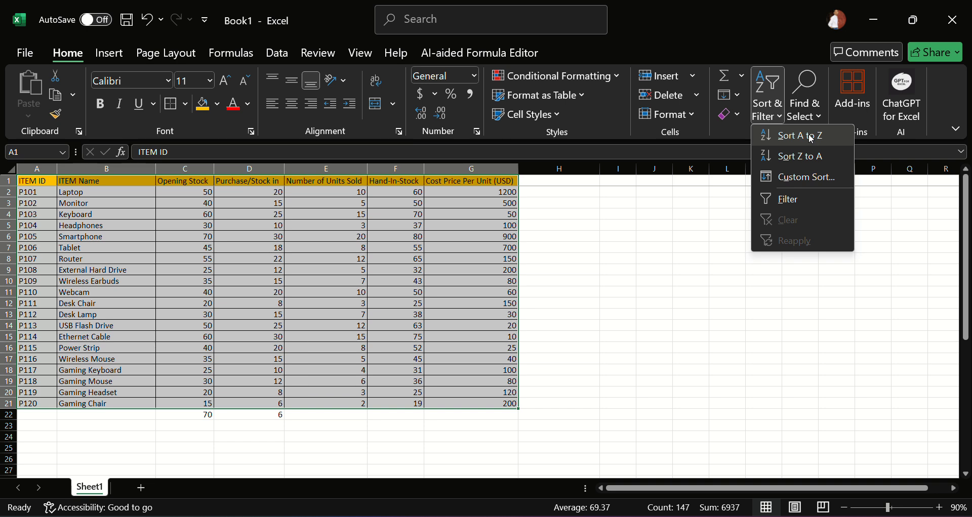
pyautogui.click(87, 193)
# Sort the item names in B2:B21 from A to Z, expanding the selection, and check the Laptop row and its unit cost
pyautogui.moveTo(94, 183); pyautogui.dragTo(132, 403)
pyautogui.click(117, 247)
pyautogui.click(111, 193)
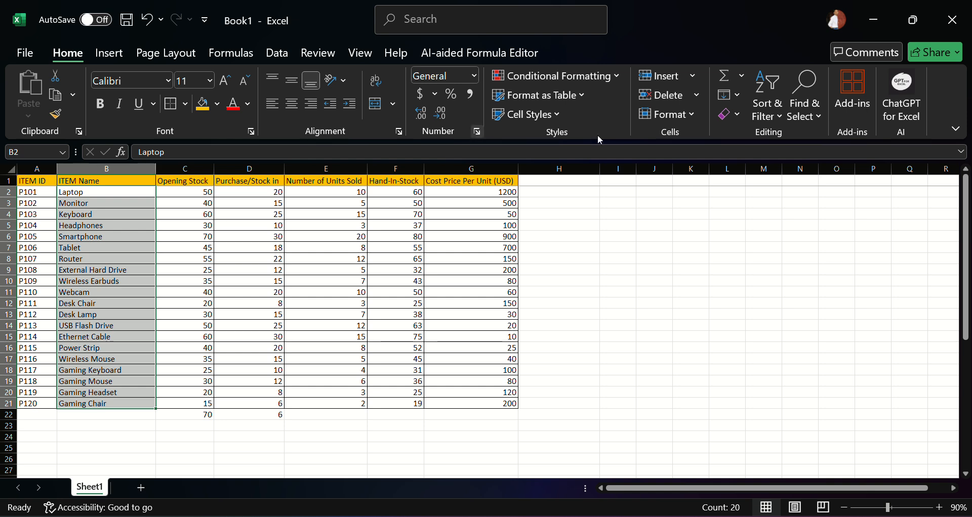
pyautogui.click(767, 104)
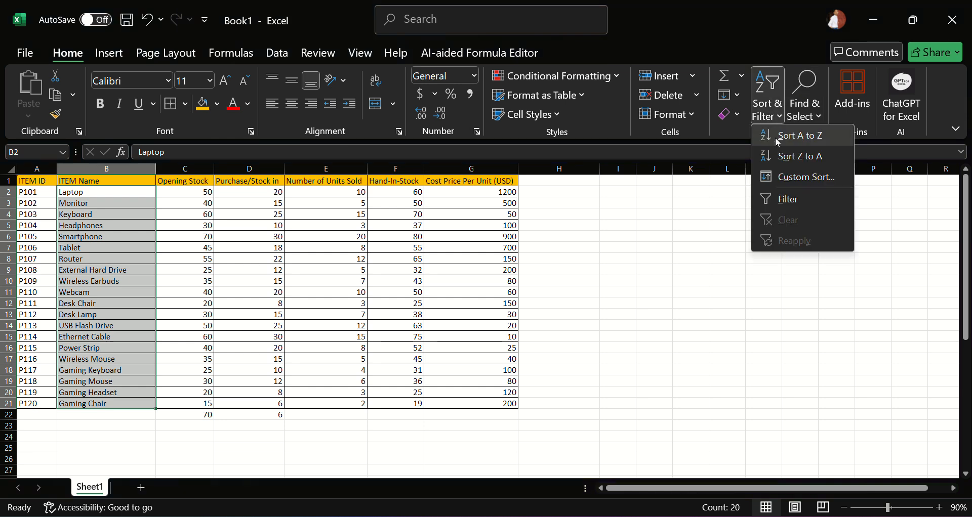
pyautogui.click(792, 135)
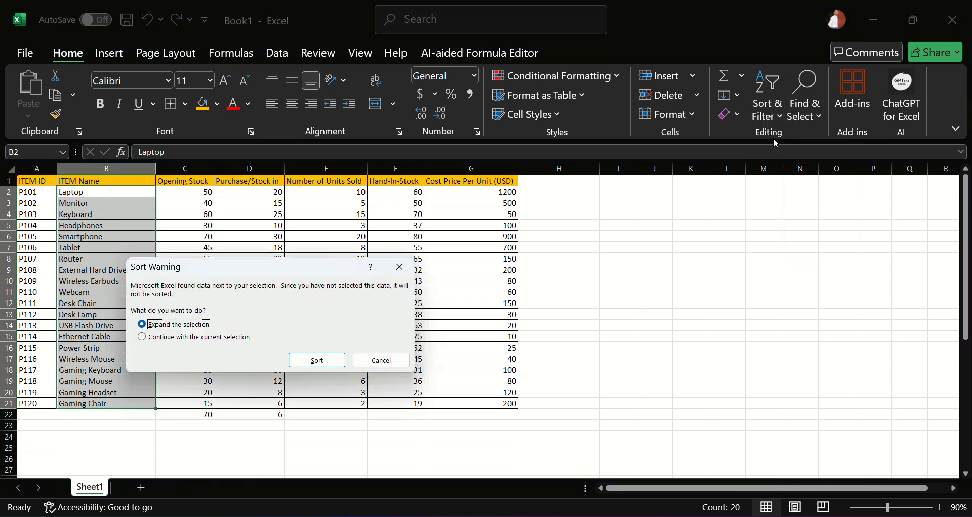
pyautogui.click(326, 360)
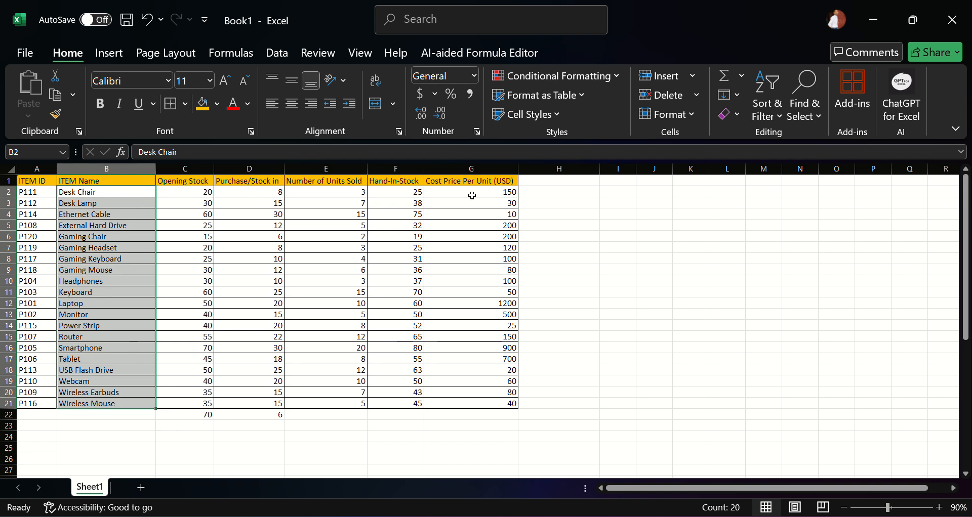
pyautogui.click(85, 304)
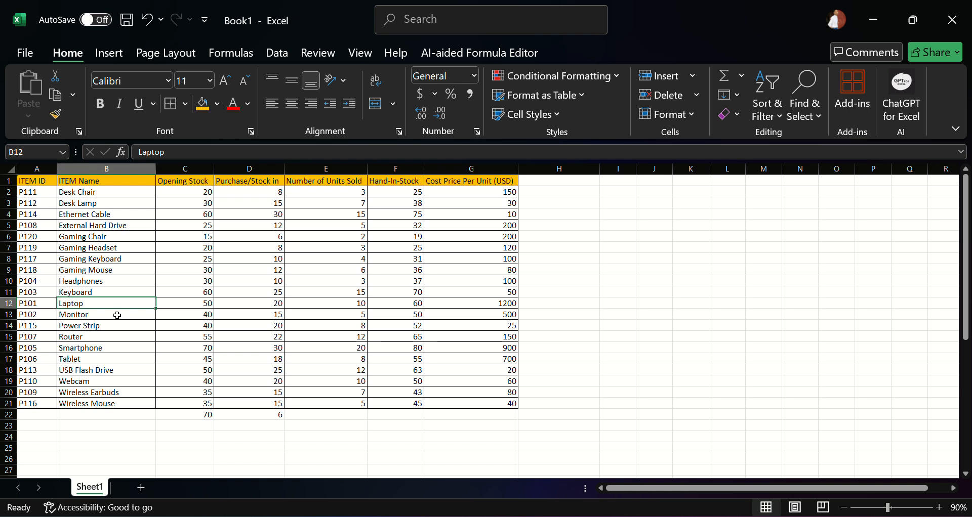
pyautogui.click(504, 304)
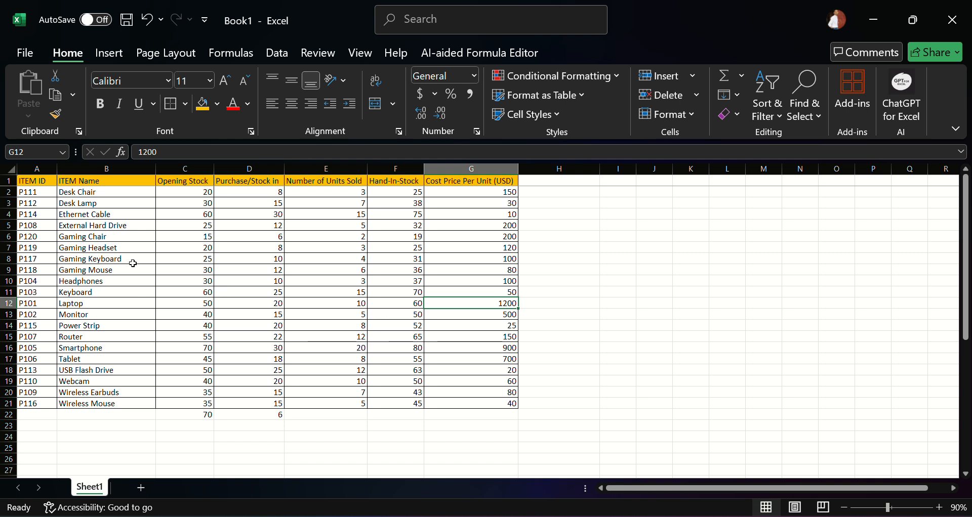
# Sort the item names in column B from Z to A, expanding the selection to the adjacent columns
pyautogui.moveTo(124, 196); pyautogui.dragTo(121, 414)
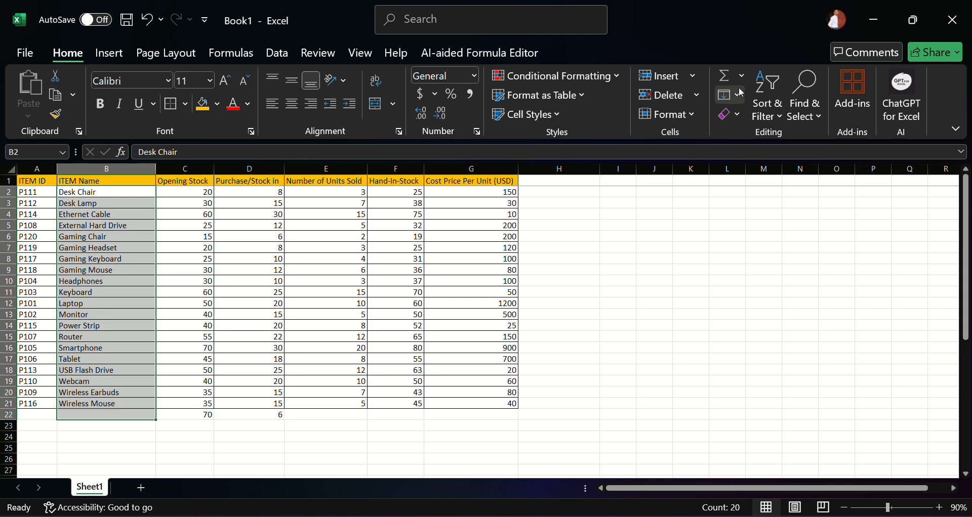
pyautogui.click(762, 113)
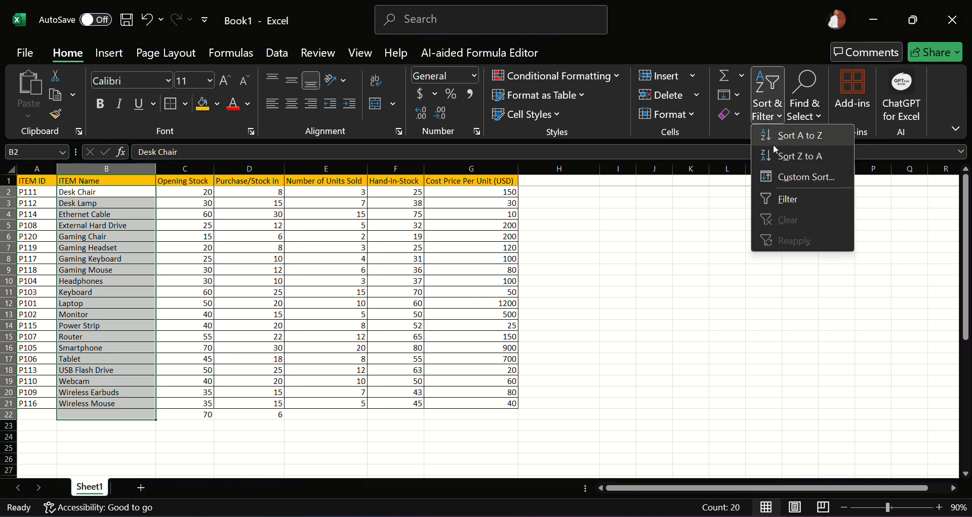
pyautogui.click(809, 158)
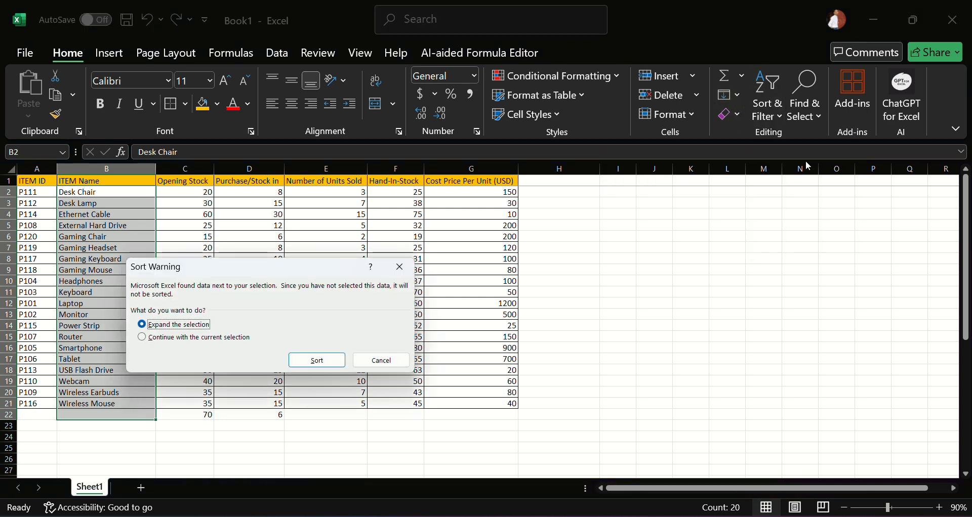
pyautogui.click(325, 368)
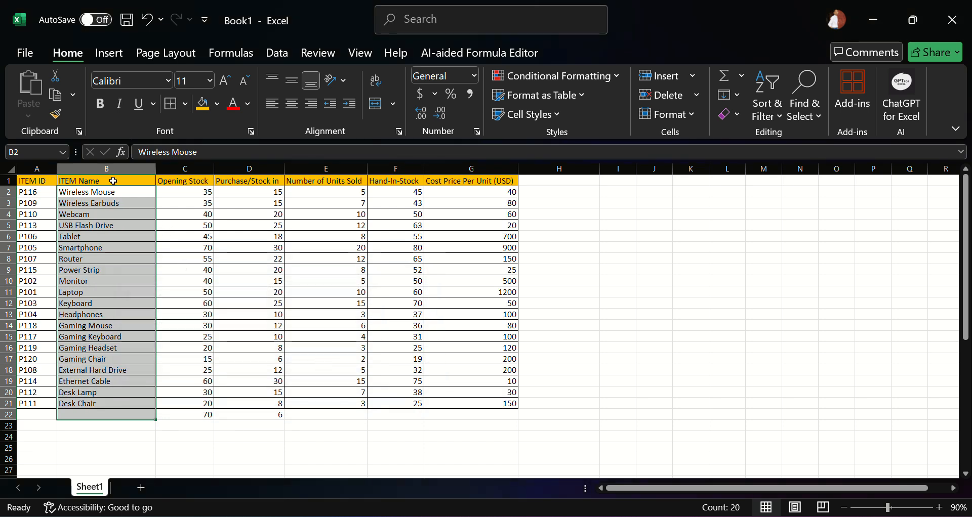
# Go through the item names in column B from row 2 down to row 10 to examine their sort order
pyautogui.click(105, 195)
pyautogui.click(104, 214)
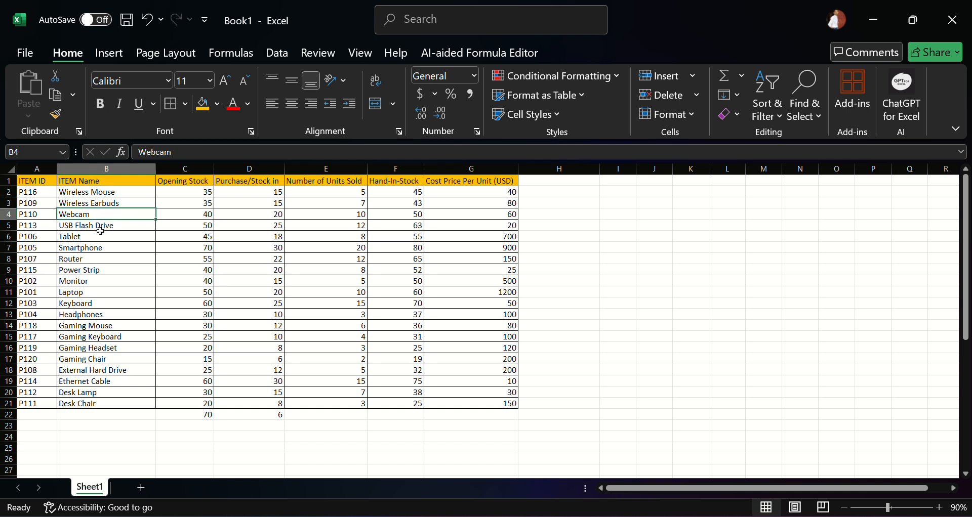
pyautogui.click(101, 226)
pyautogui.press('Down')
pyautogui.press('Down')
pyautogui.press('Down')
pyautogui.press('Down')
pyautogui.press('Down')
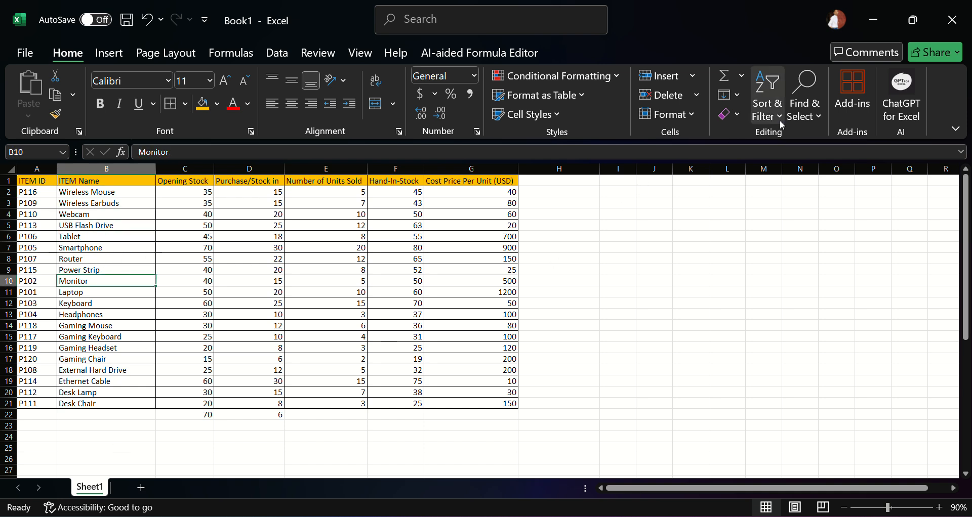
# Apply a custom sort to the inventory table by ITEM Name on Cell Values, ordered Z to A
pyautogui.click(783, 107)
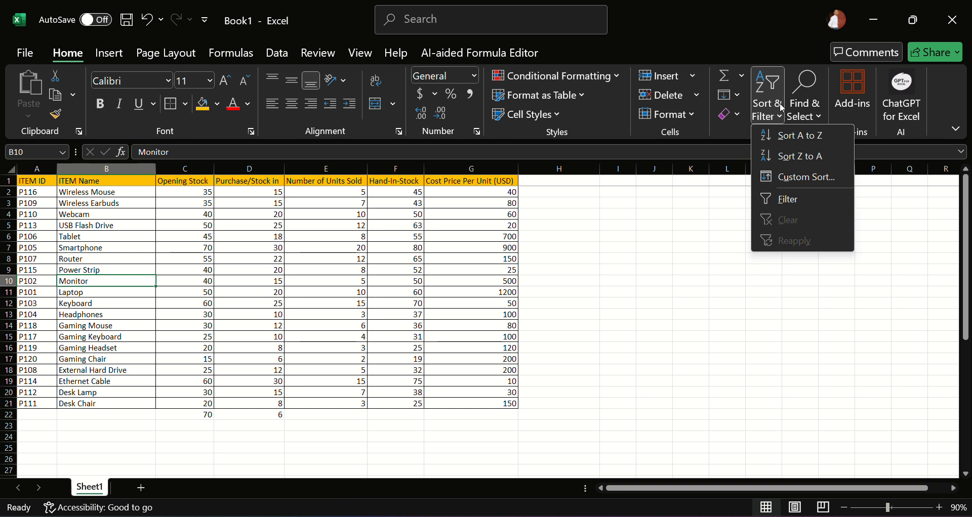
pyautogui.click(807, 188)
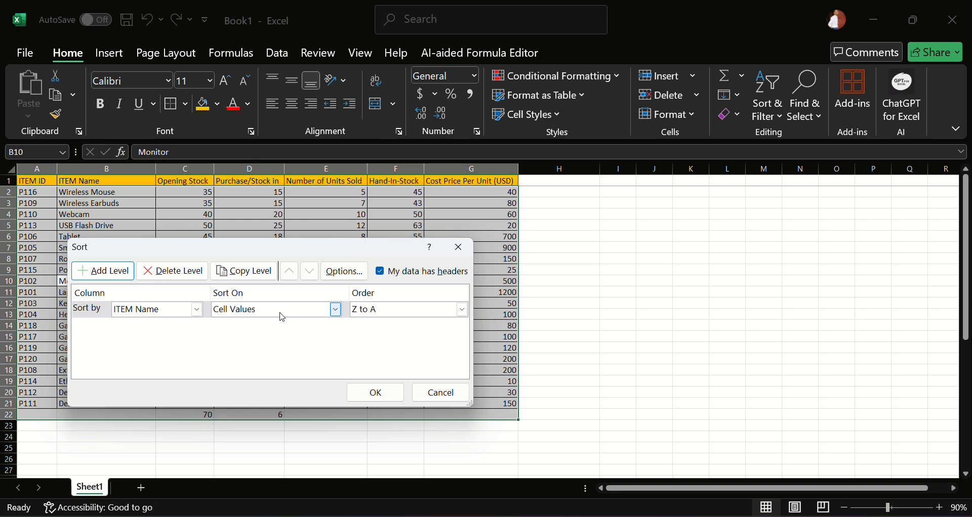
pyautogui.click(462, 310)
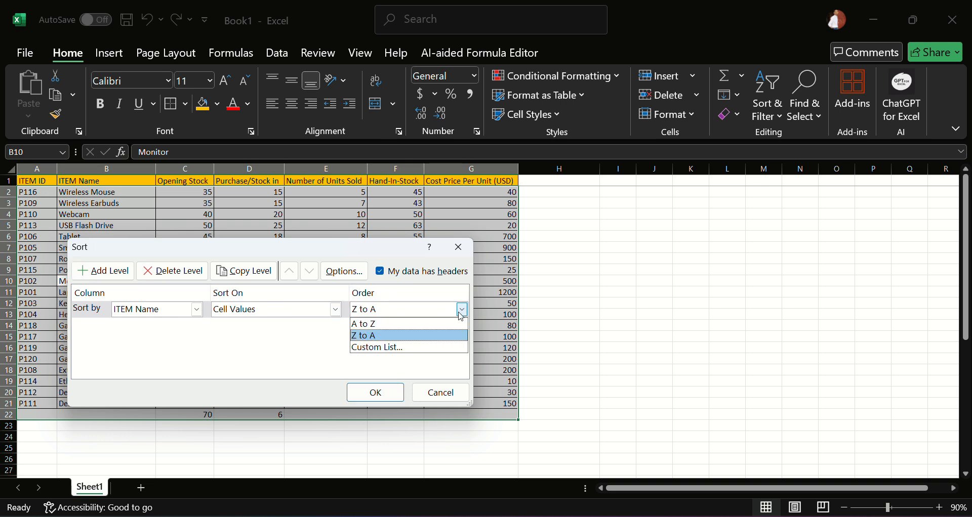
pyautogui.click(307, 329)
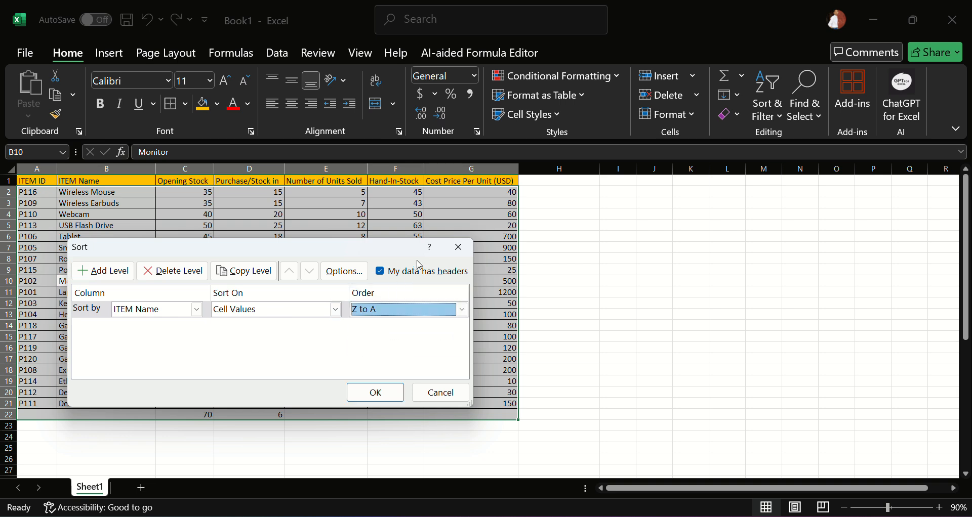
pyautogui.click(390, 402)
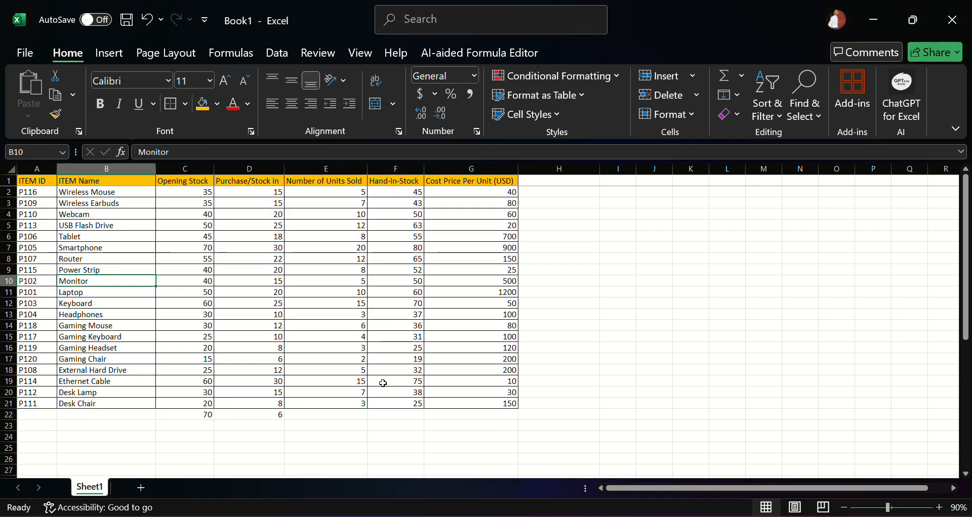
# Turn on filtering for the inventory table's header row and look over the range A1:G21
pyautogui.click(773, 117)
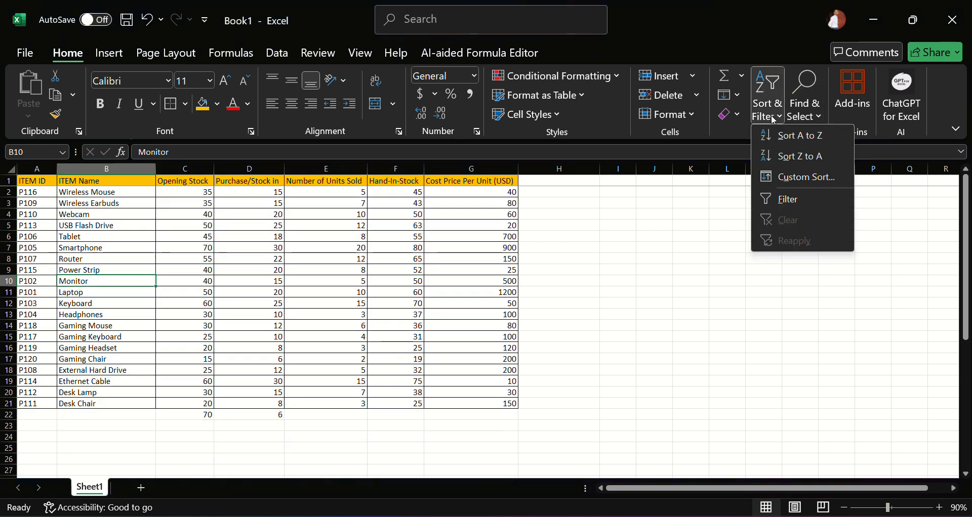
pyautogui.click(798, 205)
pyautogui.click(581, 278)
pyautogui.moveTo(32, 181); pyautogui.dragTo(440, 399)
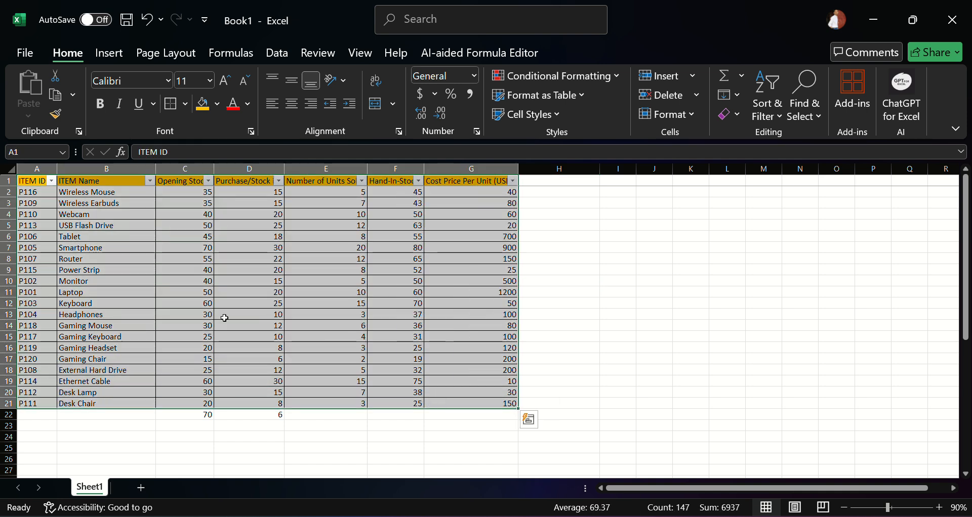
pyautogui.click(685, 281)
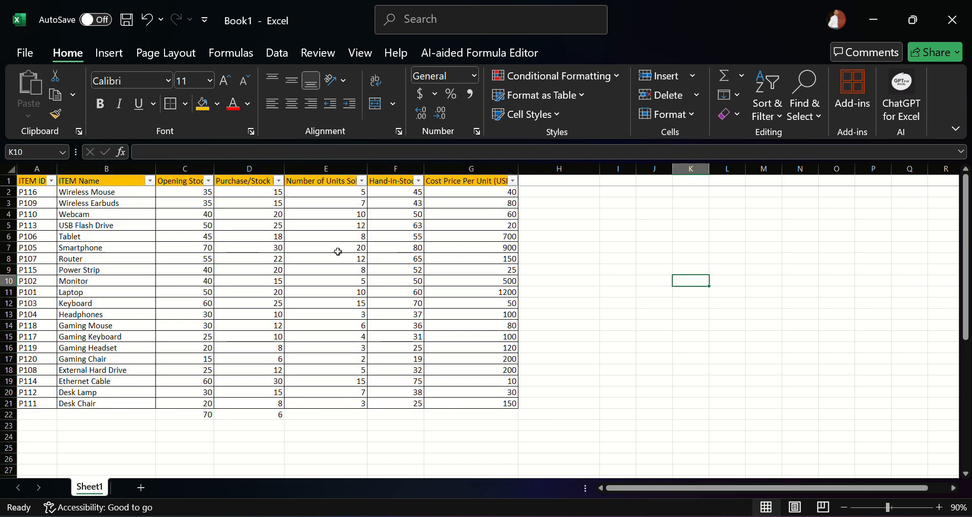
# Filter the ITEM Name column to show only Tablet and look over its row values
pyautogui.click(76, 238)
pyautogui.click(150, 181)
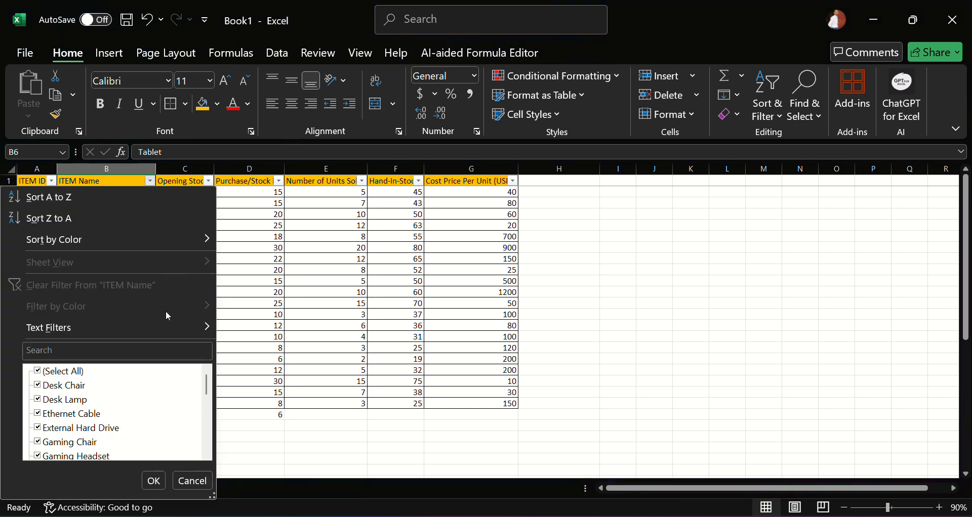
pyautogui.click(48, 374)
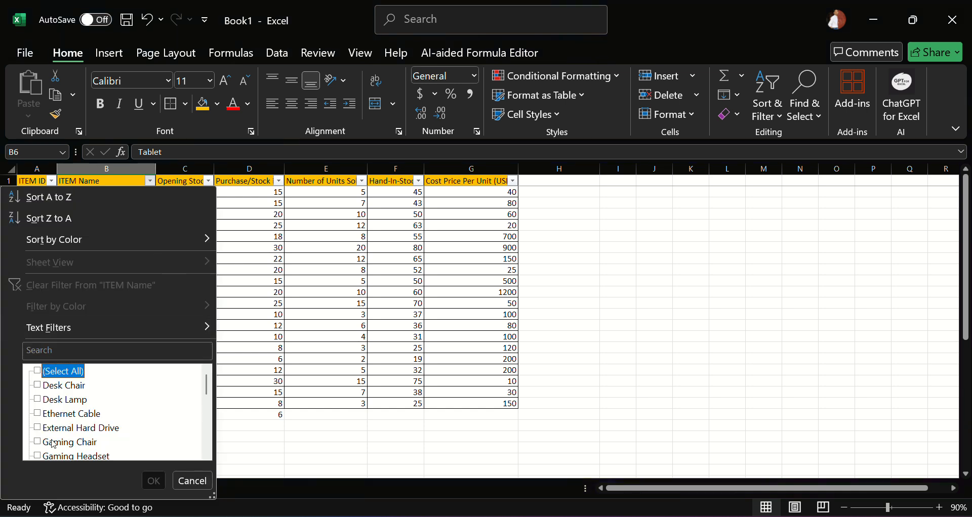
pyautogui.scroll(-2, 82, 416)
pyautogui.scroll(-2, 62, 431)
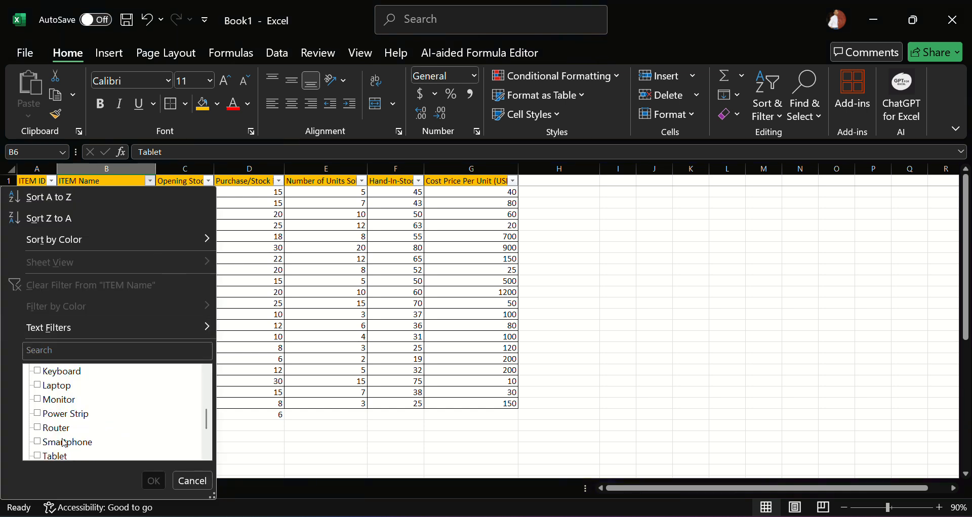
pyautogui.click(39, 457)
pyautogui.click(154, 480)
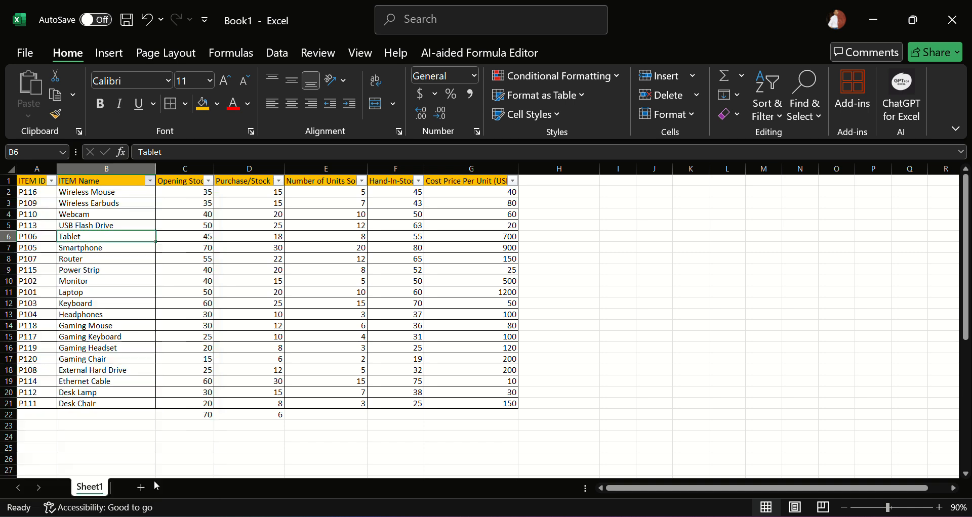
pyautogui.moveTo(191, 180); pyautogui.dragTo(741, 194)
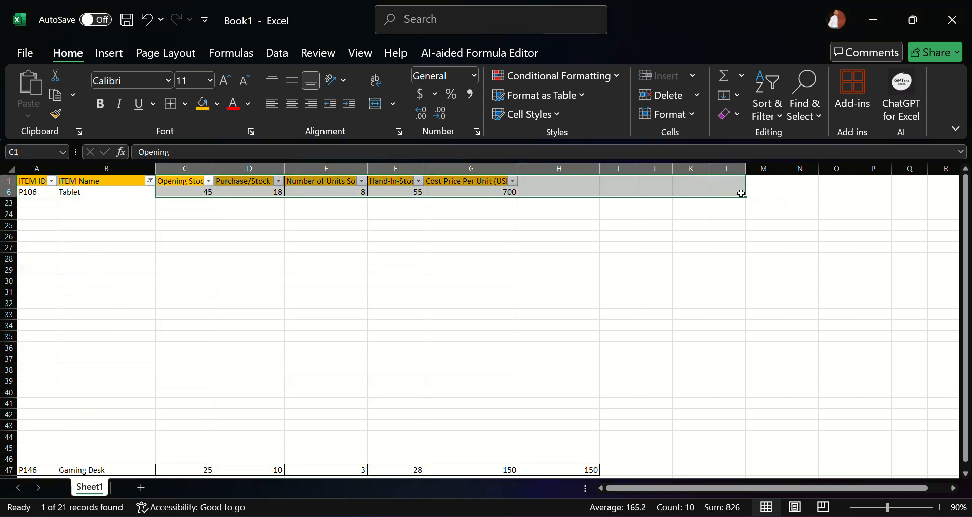
pyautogui.click(380, 304)
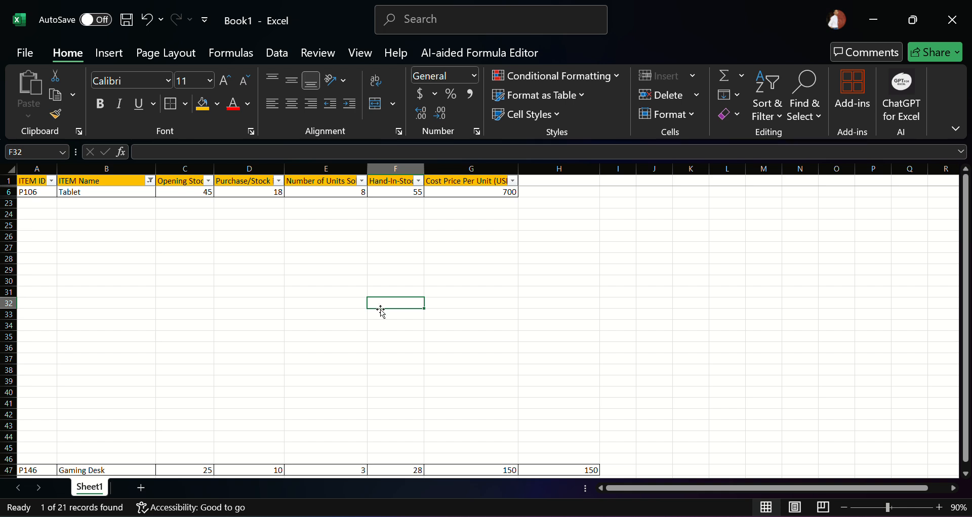
# Change the ITEM Name filter to show only Desk Chair, Desk Lamp and Ethernet Cable, and look over the remaining rows
pyautogui.click(149, 181)
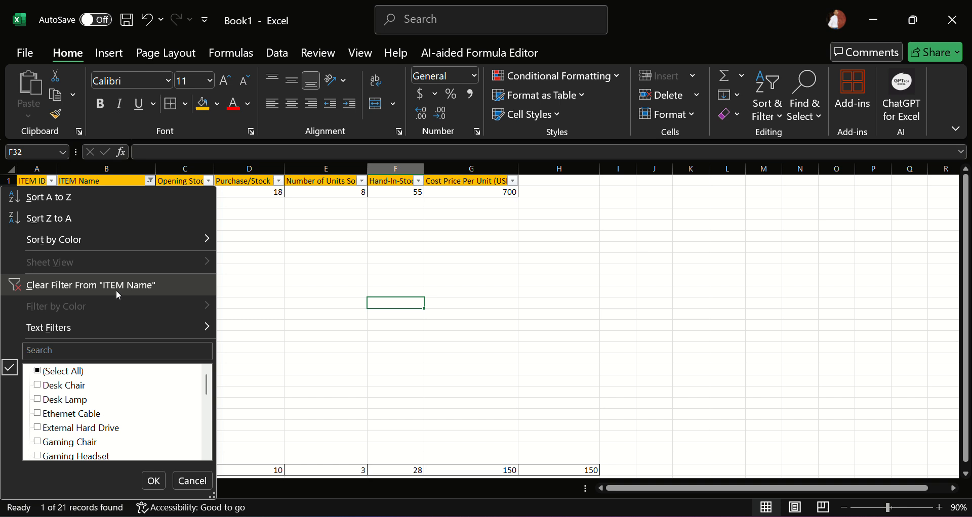
pyautogui.click(47, 373)
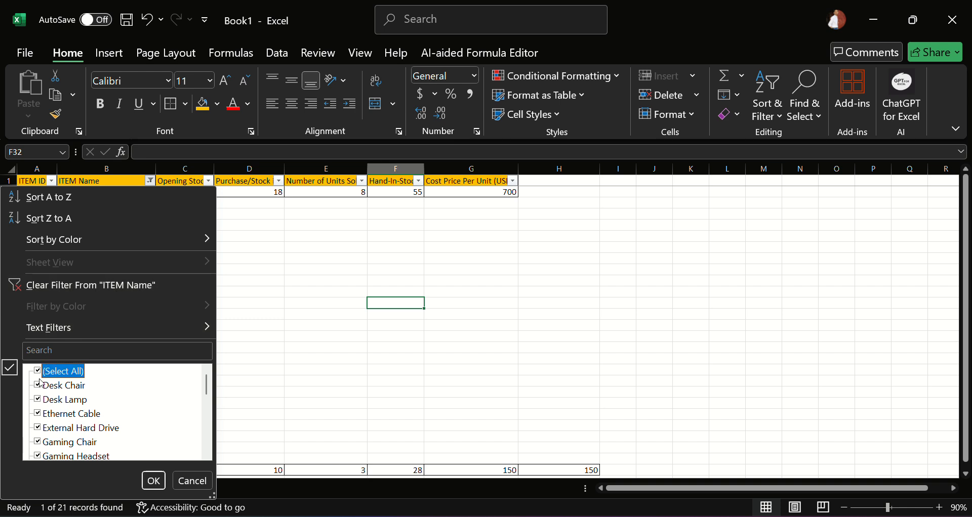
pyautogui.click(39, 383)
pyautogui.click(42, 373)
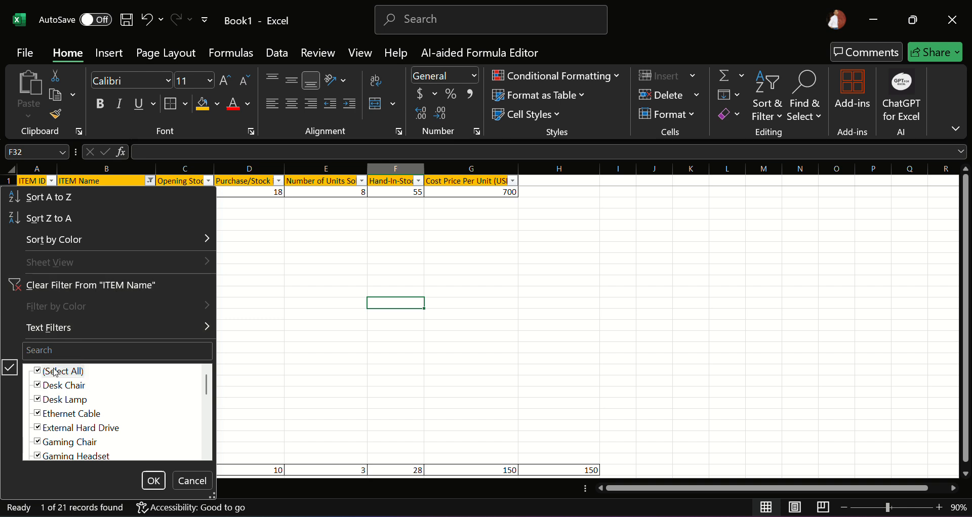
pyautogui.click(55, 374)
pyautogui.click(38, 414)
pyautogui.click(38, 399)
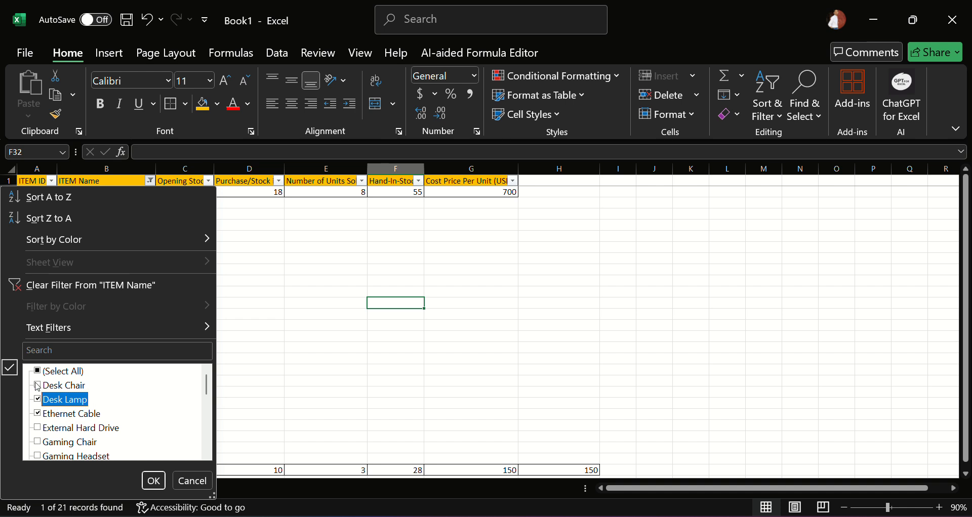
pyautogui.click(38, 386)
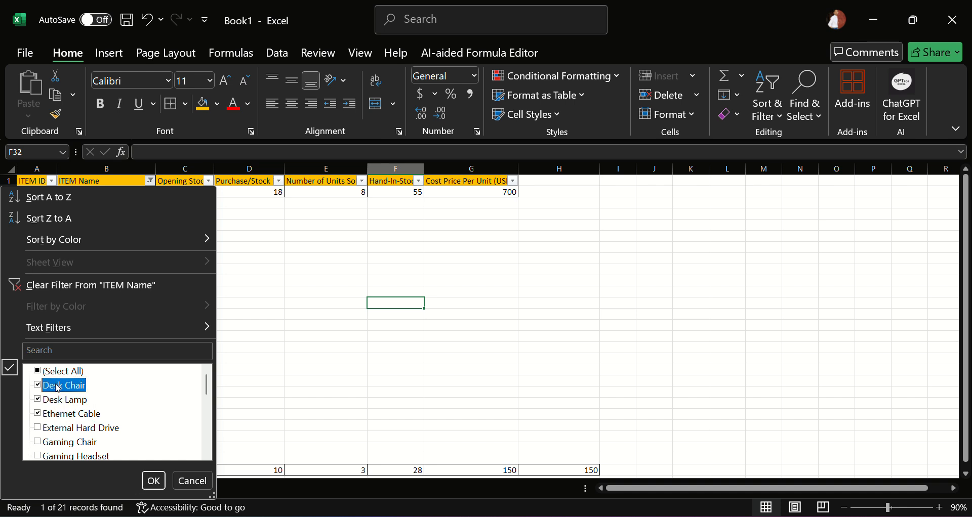
pyautogui.click(159, 481)
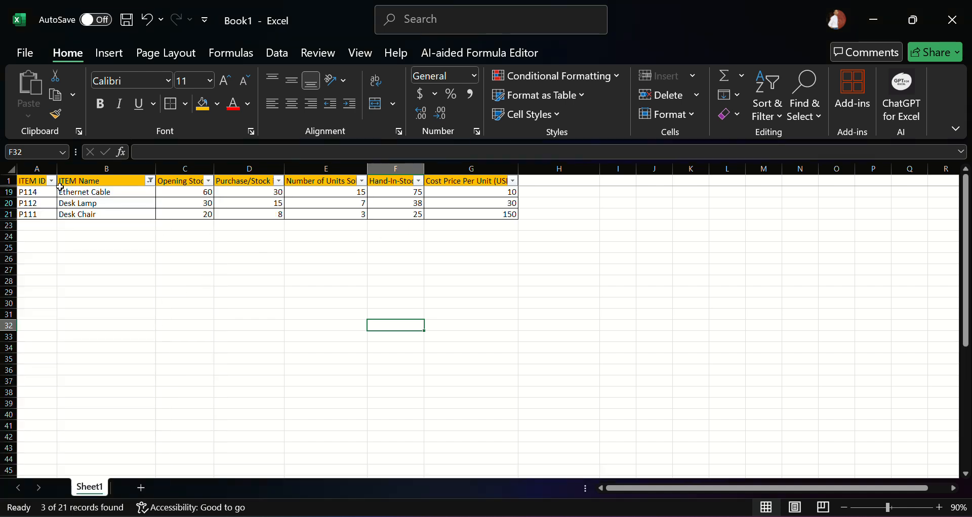
pyautogui.moveTo(61, 192); pyautogui.dragTo(309, 247)
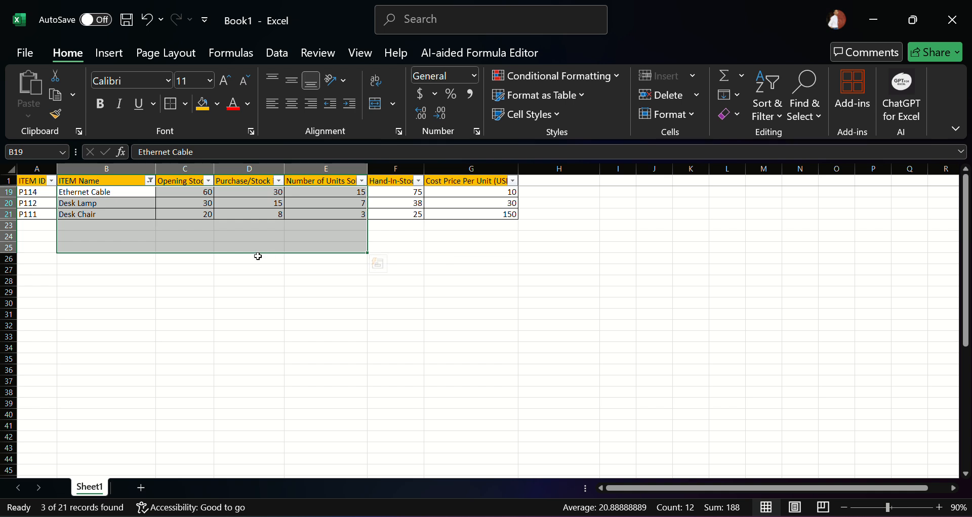
# Clear the item filter so all rows are shown, and turn off filtering on the table's header row
pyautogui.click(766, 116)
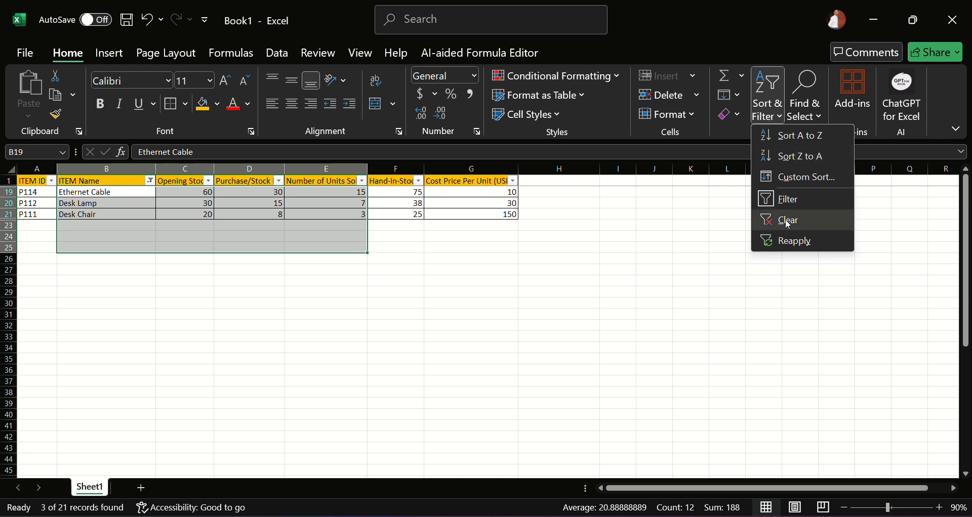
pyautogui.click(210, 308)
pyautogui.click(24, 170)
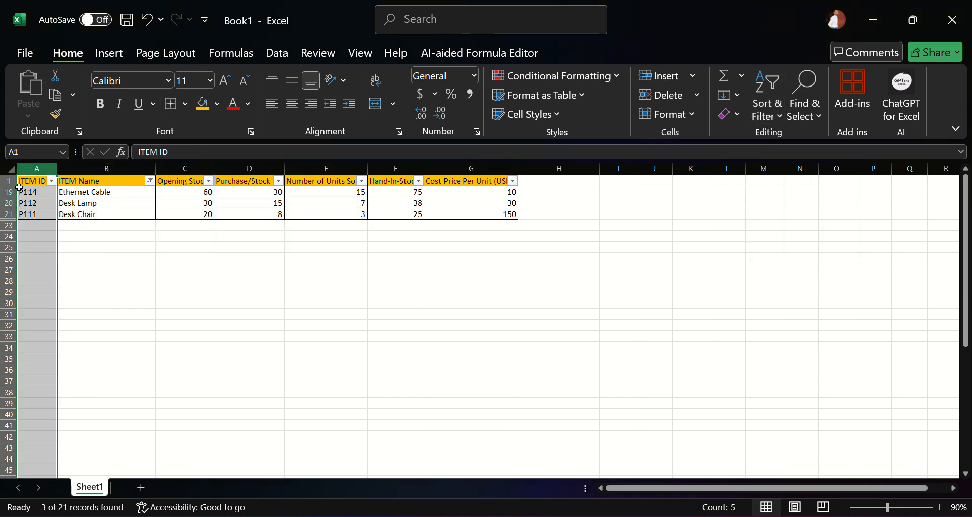
pyautogui.click(106, 246)
pyautogui.moveTo(36, 181); pyautogui.dragTo(499, 223)
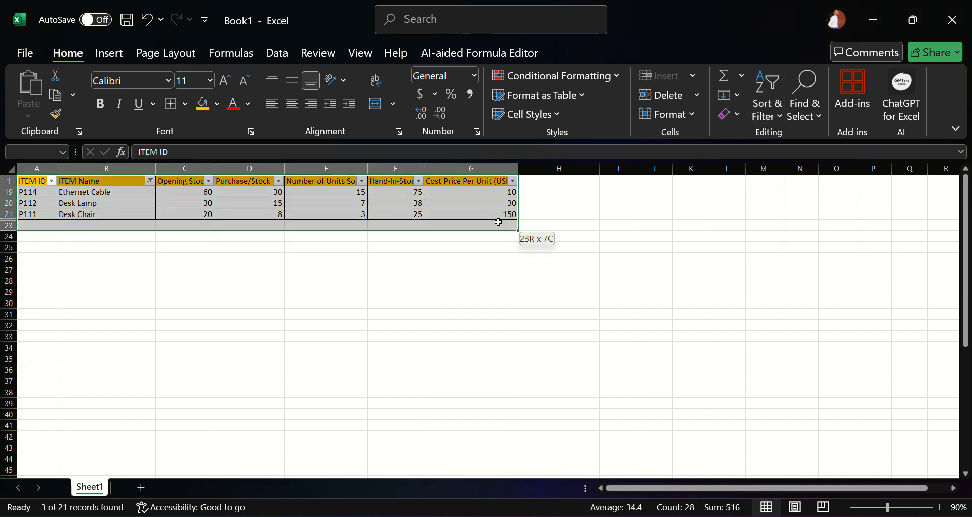
pyautogui.click(765, 112)
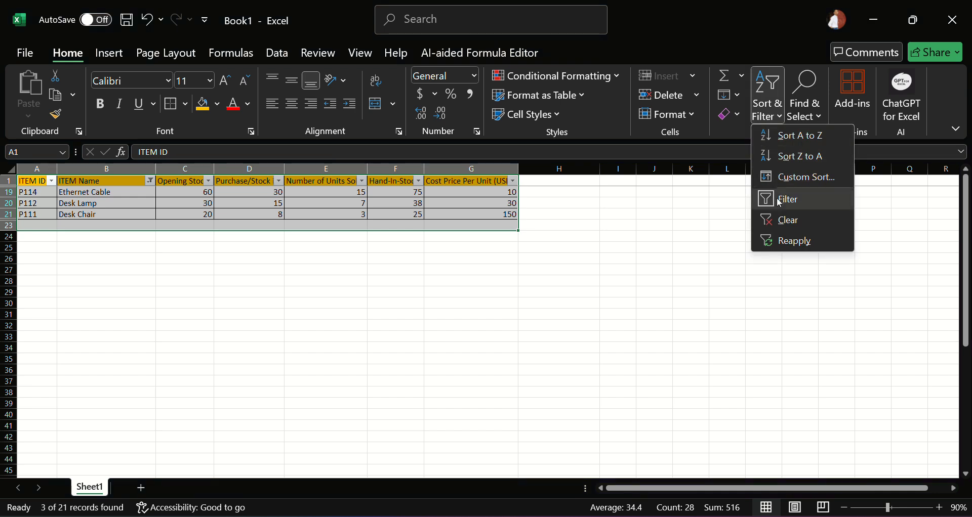
pyautogui.click(779, 222)
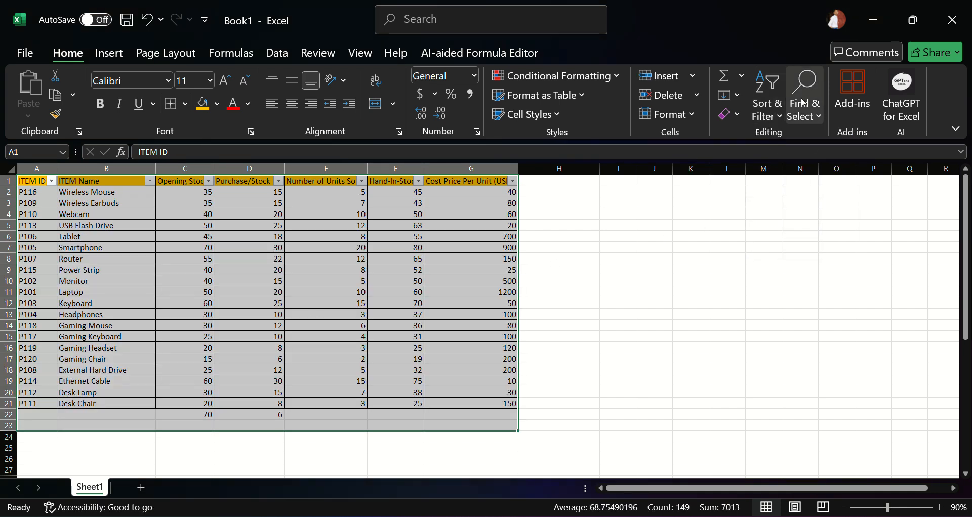
pyautogui.click(767, 108)
pyautogui.click(796, 202)
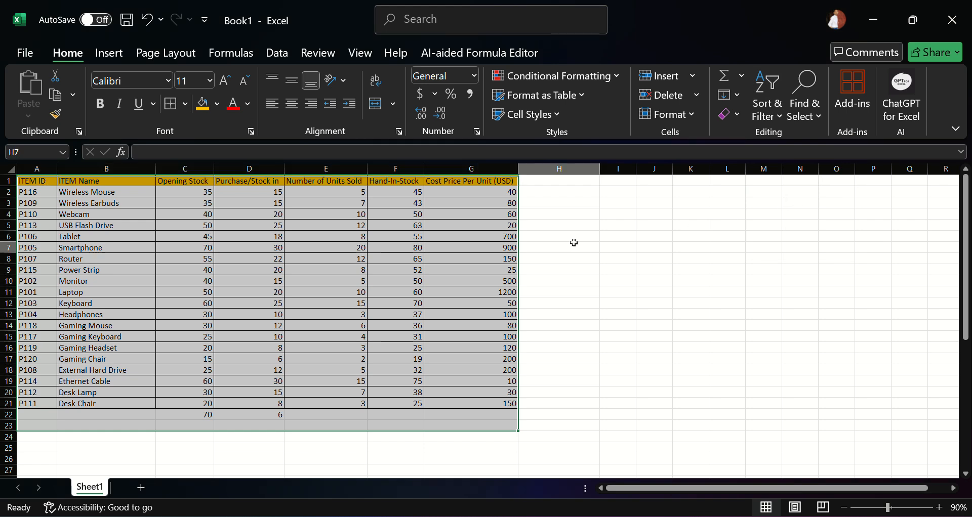
pyautogui.click(561, 247)
# Search the sheet for ITEM with Find and step through two matches
pyautogui.click(755, 116)
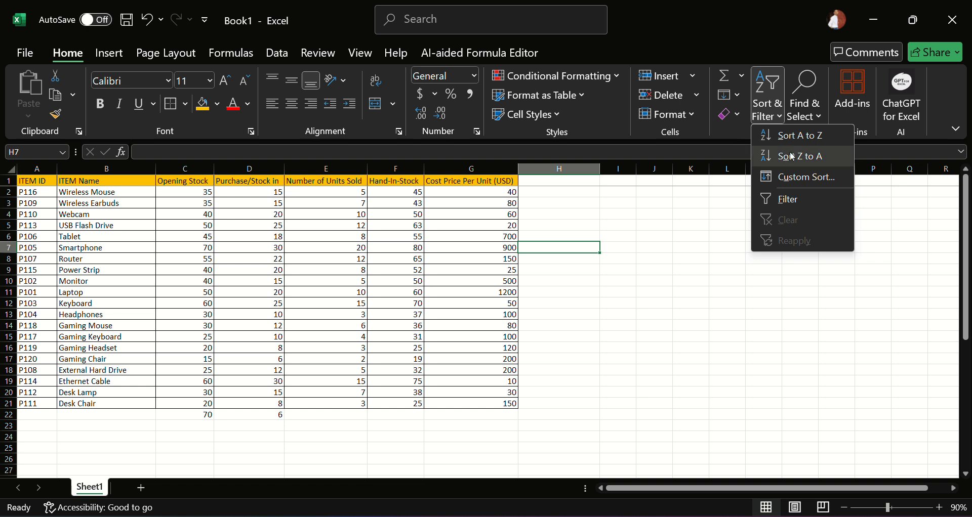
pyautogui.click(812, 112)
pyautogui.click(813, 112)
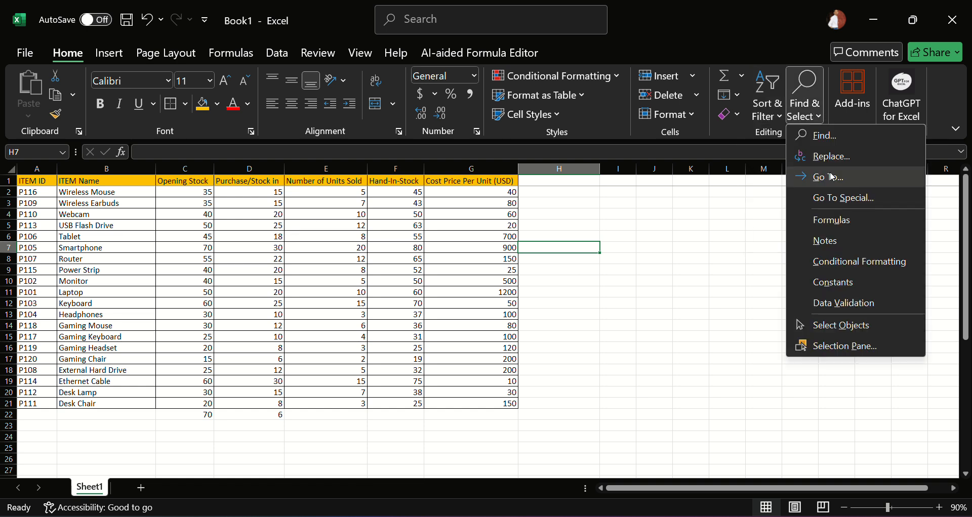
pyautogui.click(839, 135)
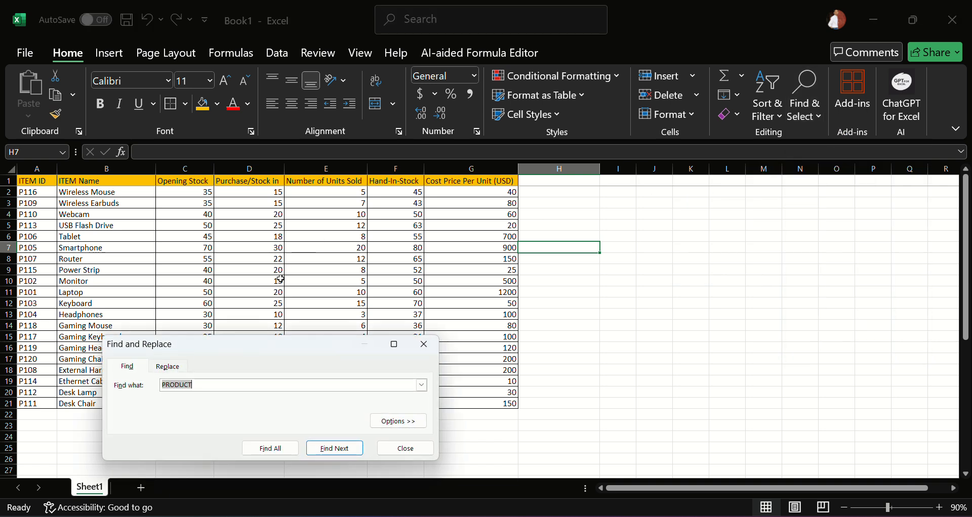
pyautogui.press('BackSpace')
pyautogui.click(334, 448)
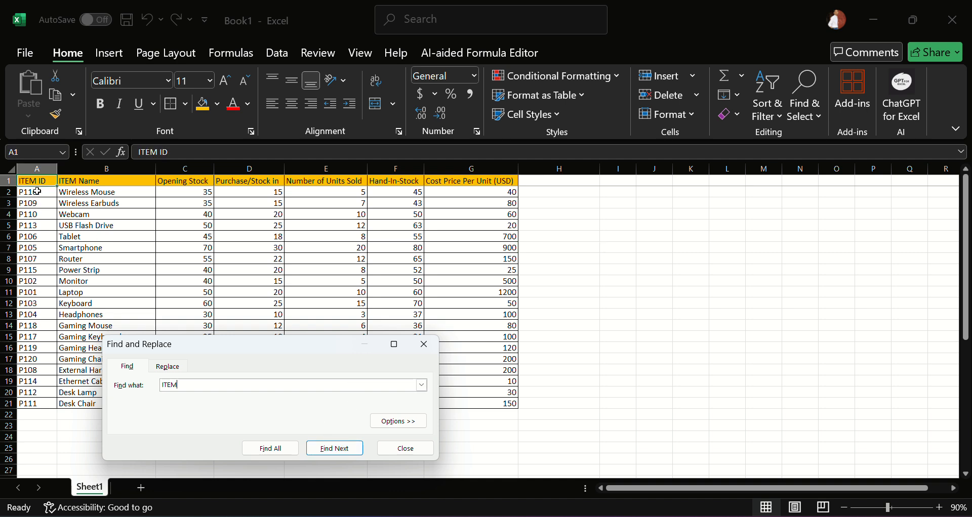
pyautogui.click(328, 449)
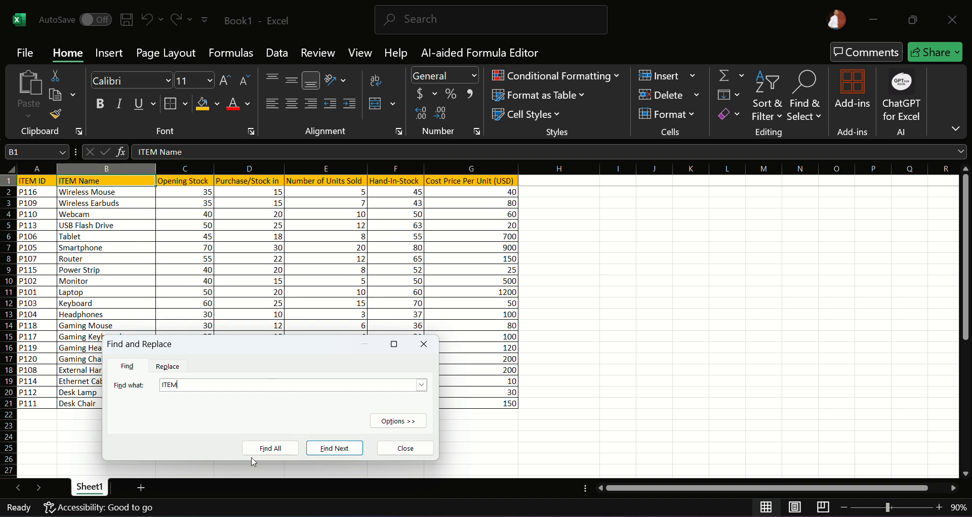
# List all cells containing ITEM with Find All, move the dialog to view the list, and close it
pyautogui.click(273, 448)
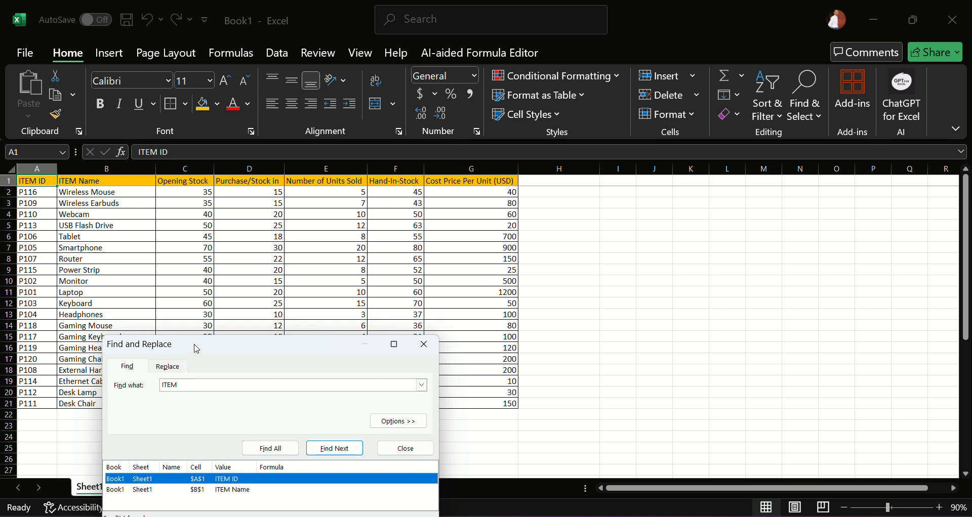
pyautogui.moveTo(195, 348); pyautogui.dragTo(284, 328)
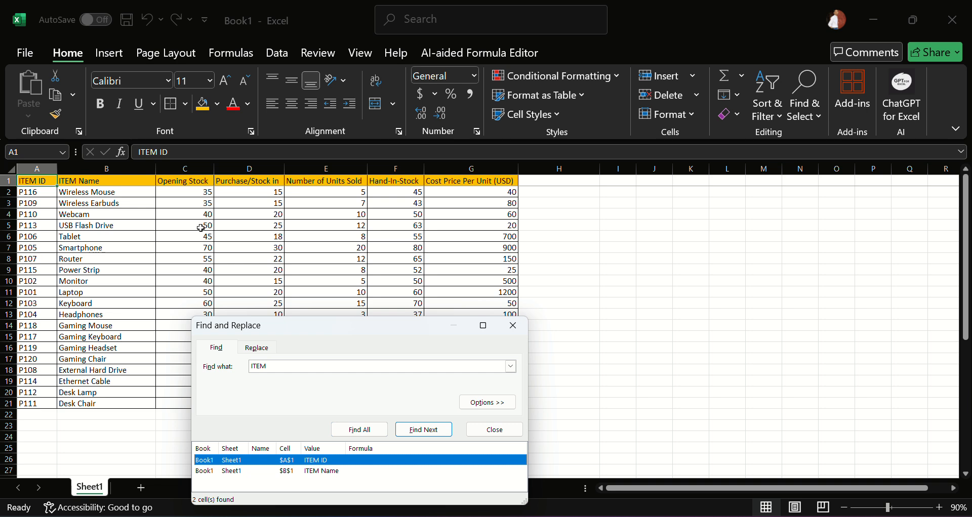
pyautogui.click(513, 325)
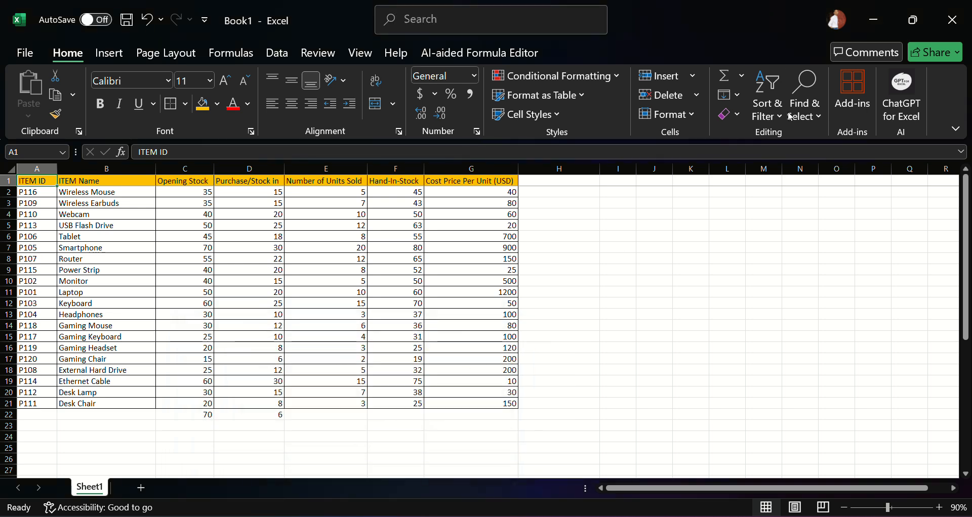
# Replace every occurrence of ITEM in the sheet with PRODUCT, and close the Find and Replace dialog
pyautogui.click(790, 116)
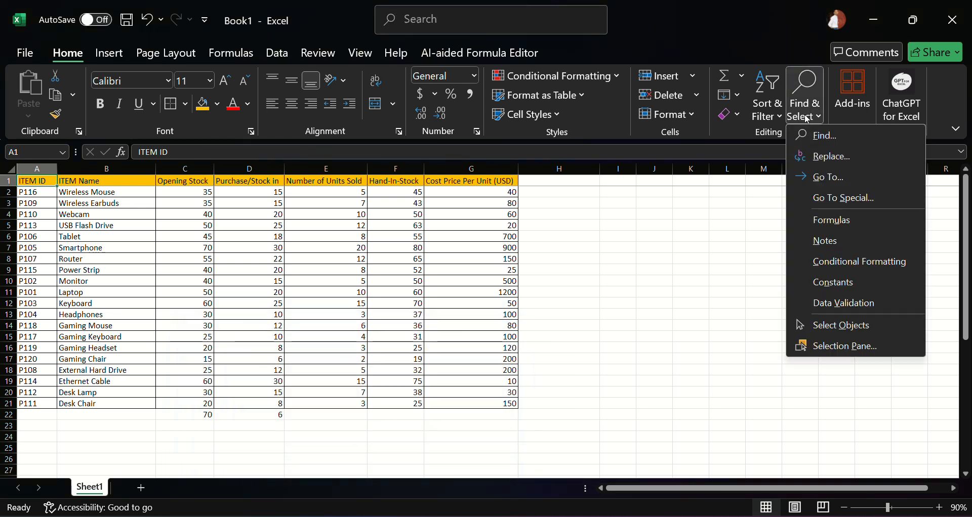
pyautogui.click(824, 158)
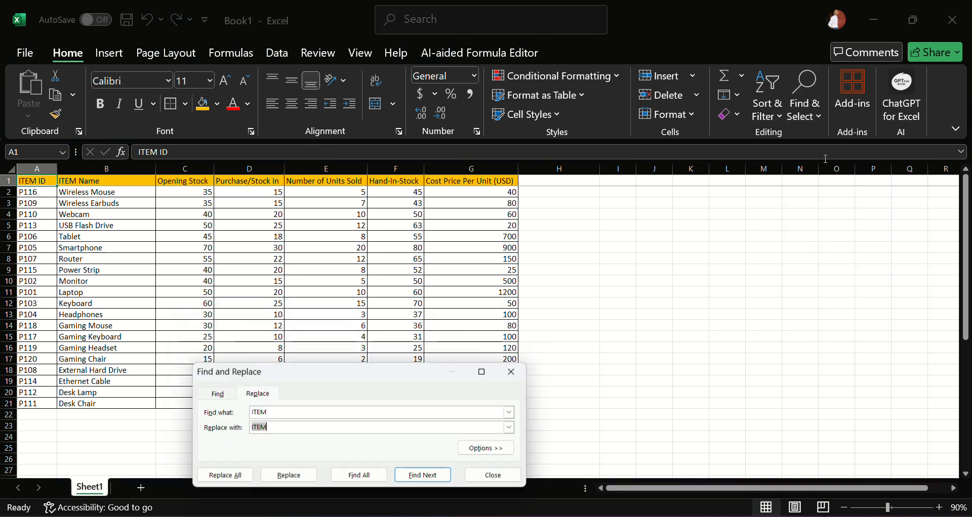
pyautogui.click(304, 411)
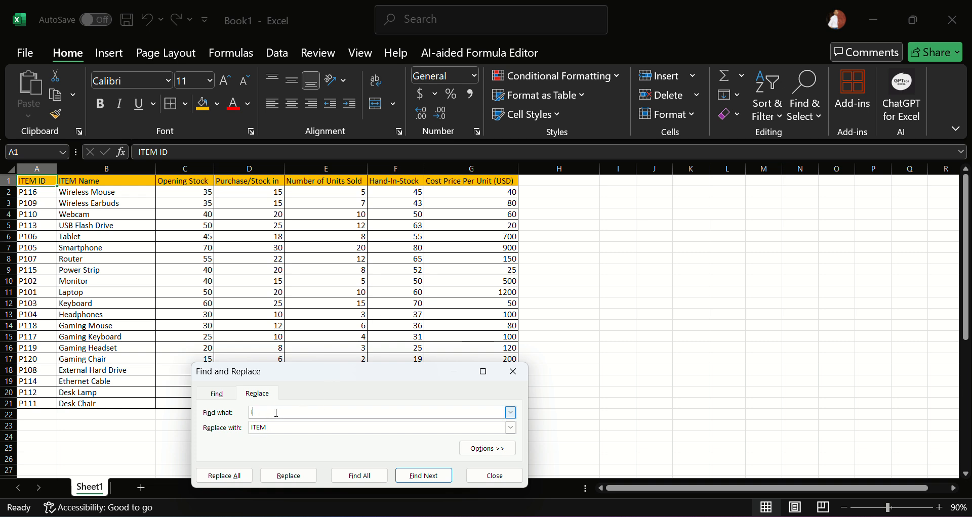
pyautogui.press('BackSpace')
pyautogui.click(282, 432)
pyautogui.write('PRODUCT')
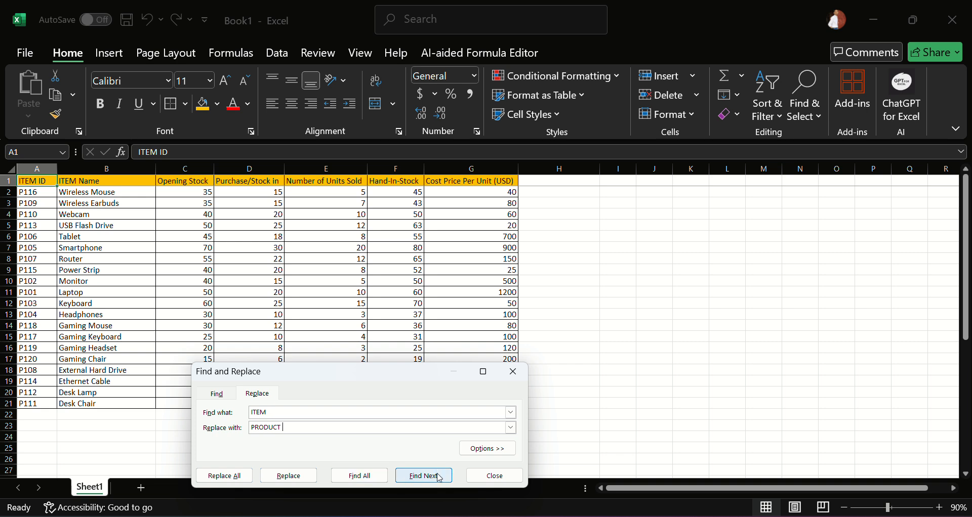
pyautogui.click(233, 476)
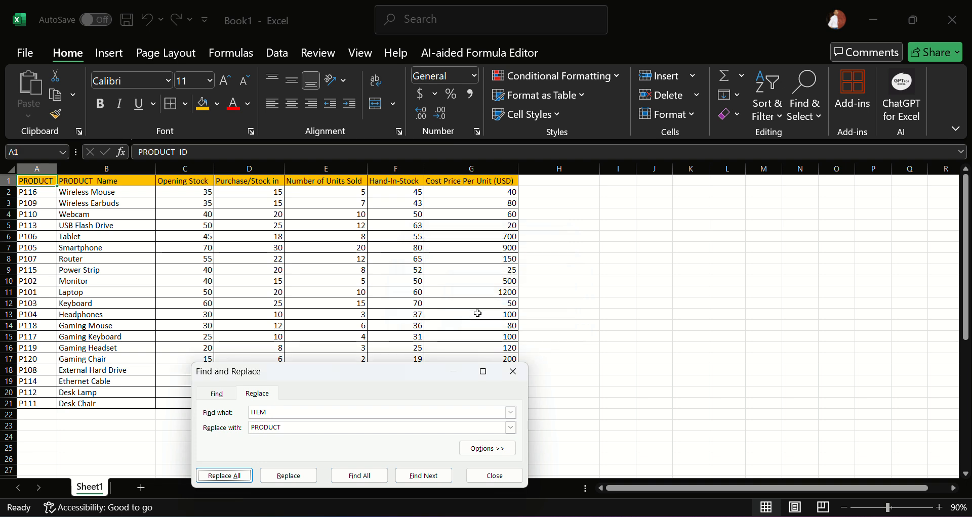
pyautogui.click(490, 300)
pyautogui.click(513, 371)
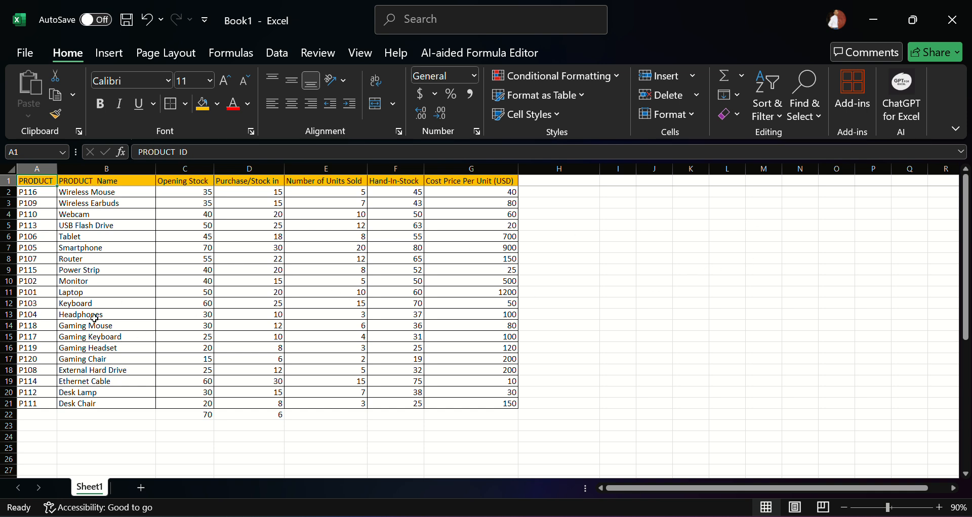
# Remove the word GAMING from all cells by replacing it with nothing, select the shortened names in B14:B17, and close the dialog
pyautogui.click(804, 95)
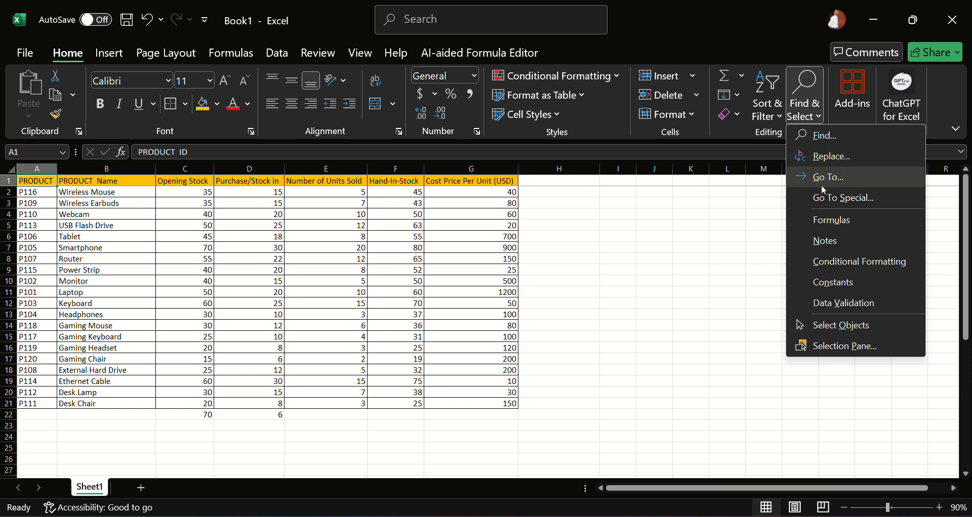
pyautogui.click(828, 157)
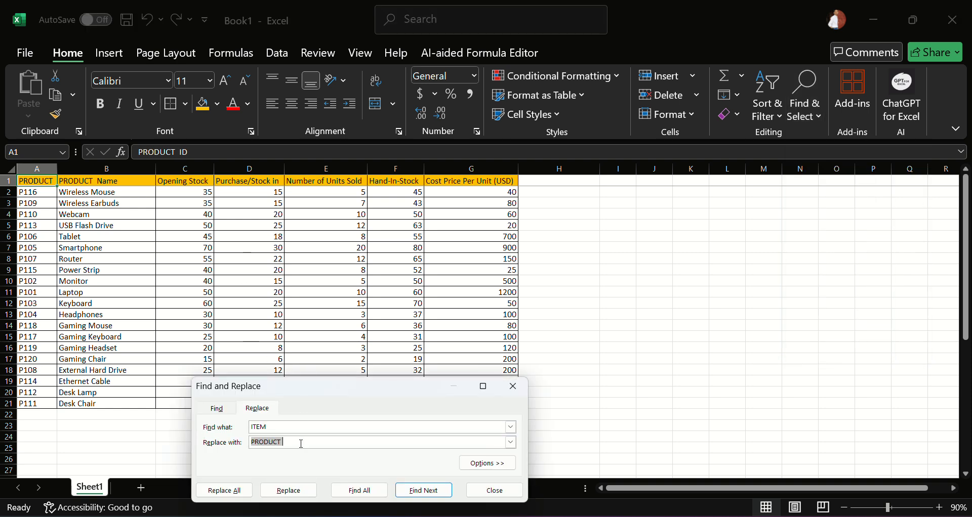
pyautogui.click(283, 426)
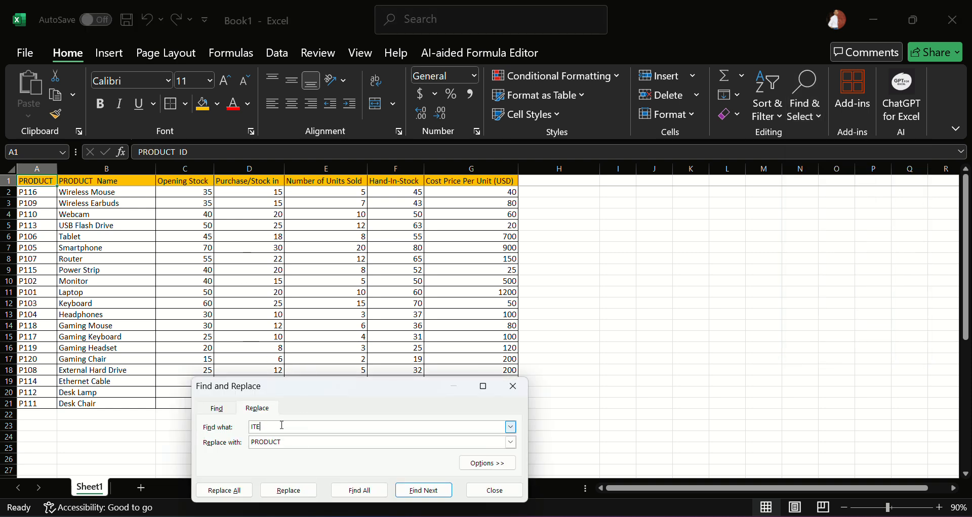
pyautogui.write('GAMIN')
pyautogui.click(285, 443)
pyautogui.press('BackSpace')
pyautogui.press('BackSpace')
pyautogui.press('BackSpace')
pyautogui.press('BackSpace')
pyautogui.press('BackSpace')
pyautogui.press('BackSpace')
pyautogui.click(225, 490)
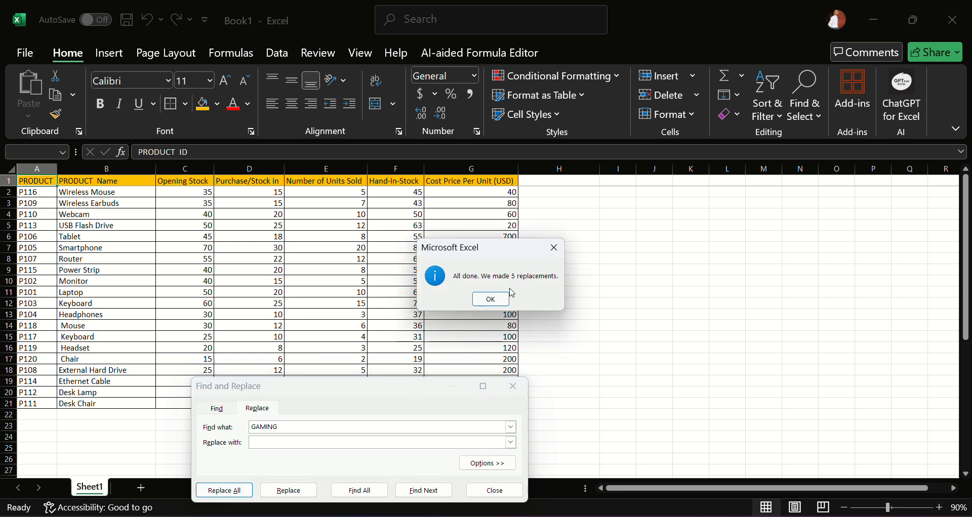
pyautogui.click(490, 299)
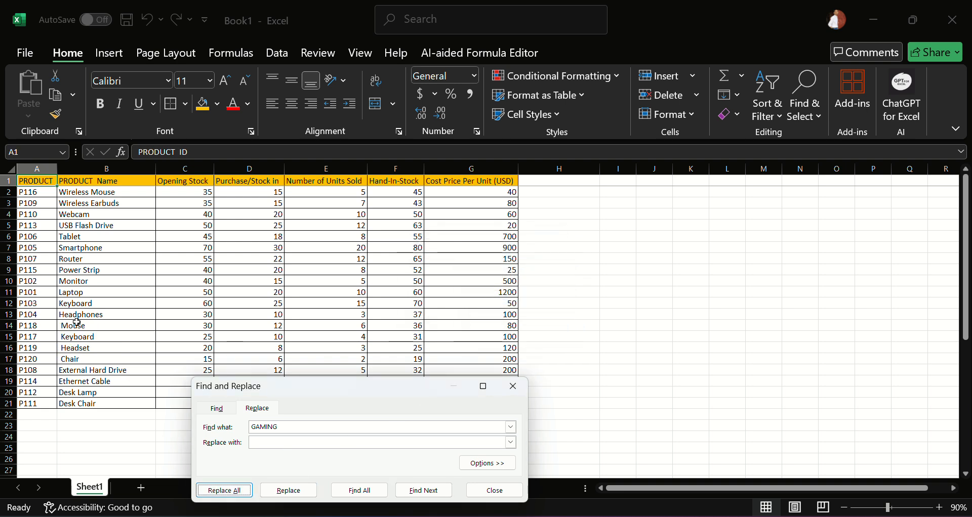
pyautogui.moveTo(76, 324); pyautogui.dragTo(73, 369)
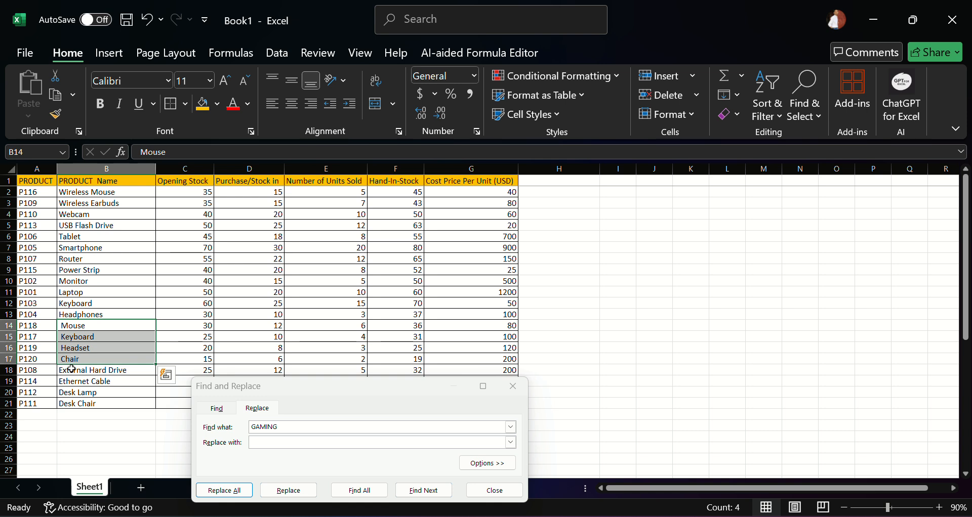
pyautogui.click(513, 386)
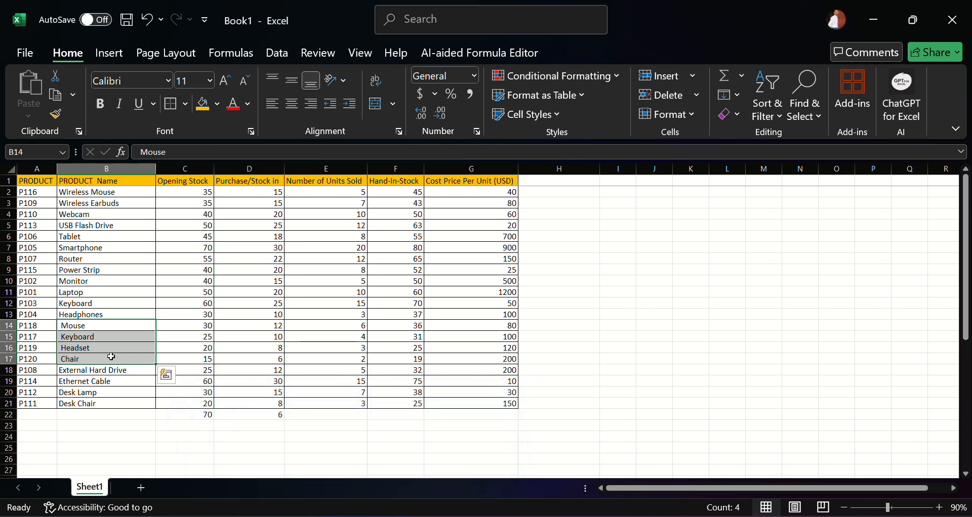
# Select only the blank cells within K5:K15 using the Blanks option of Go To Special
pyautogui.click(806, 119)
pyautogui.click(830, 178)
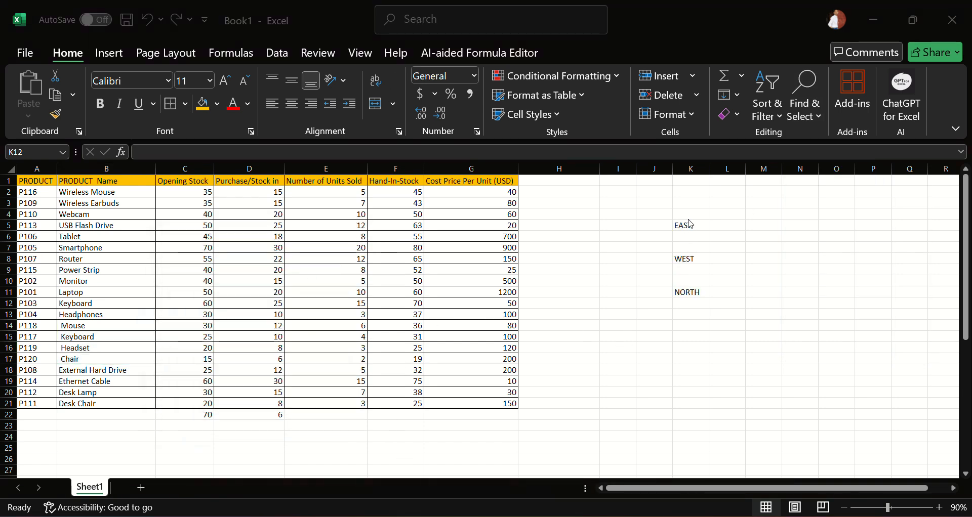
pyautogui.moveTo(707, 347); pyautogui.dragTo(729, 336)
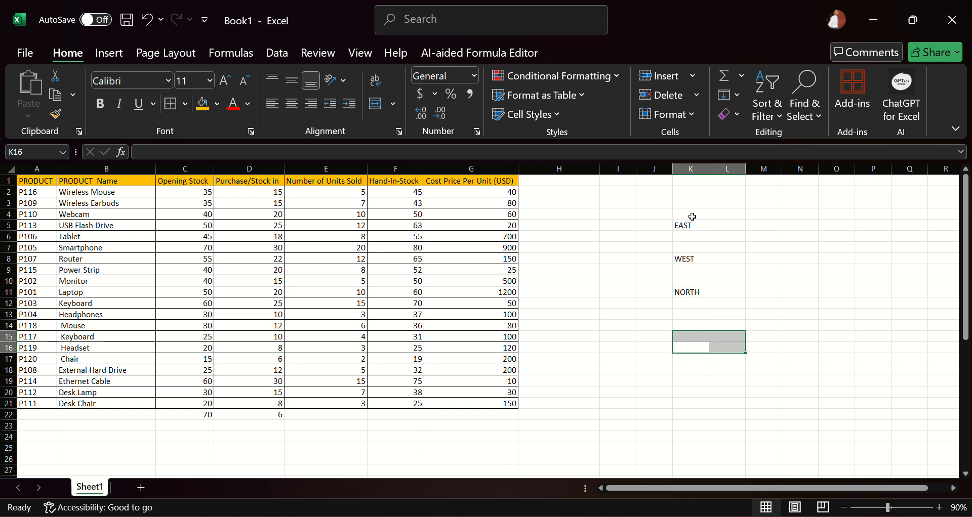
pyautogui.moveTo(687, 229); pyautogui.dragTo(699, 337)
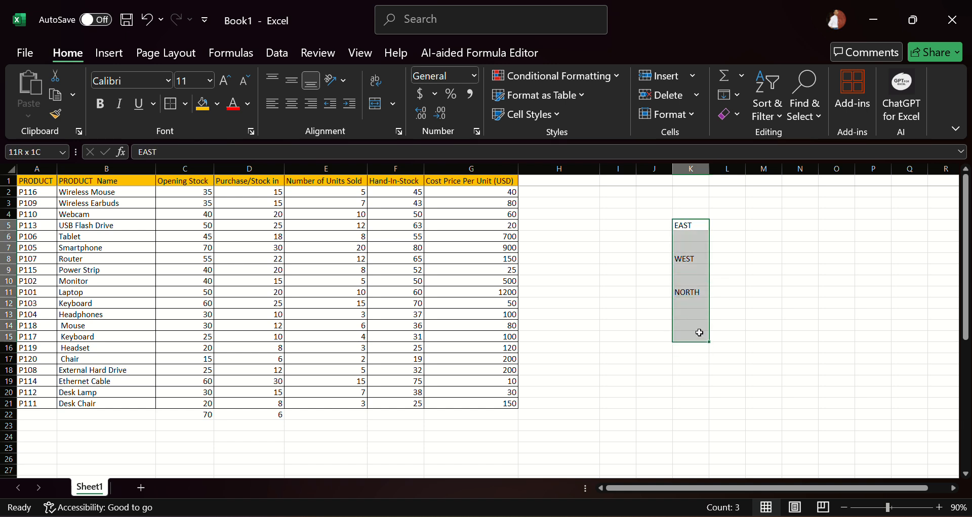
pyautogui.click(805, 99)
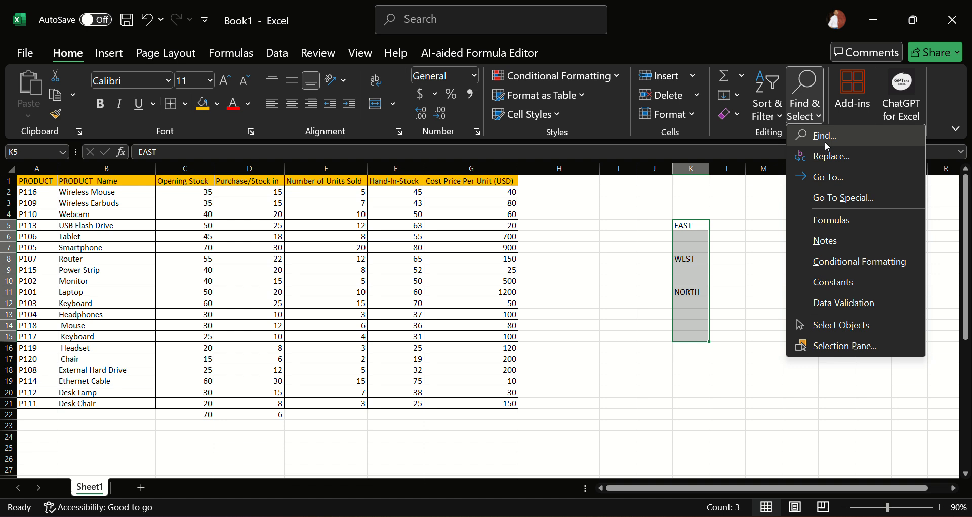
pyautogui.click(843, 179)
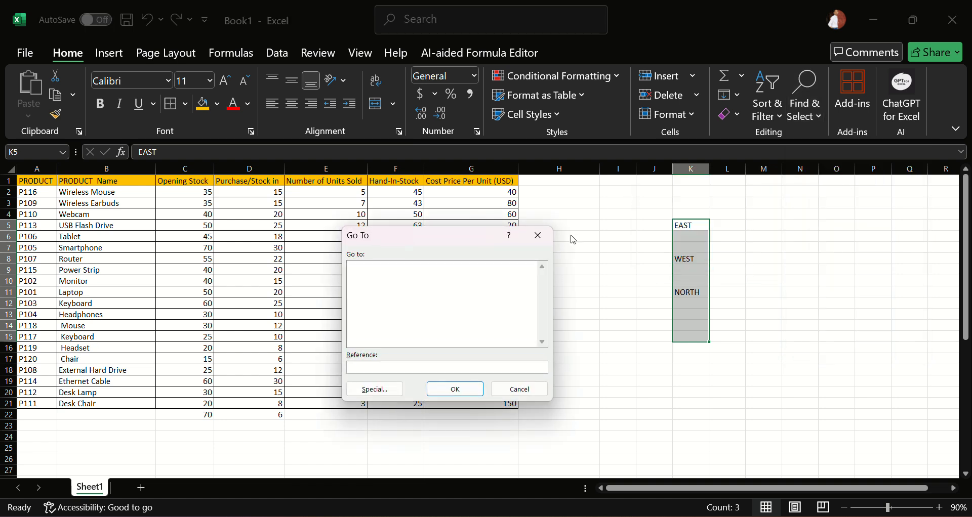
pyautogui.click(374, 390)
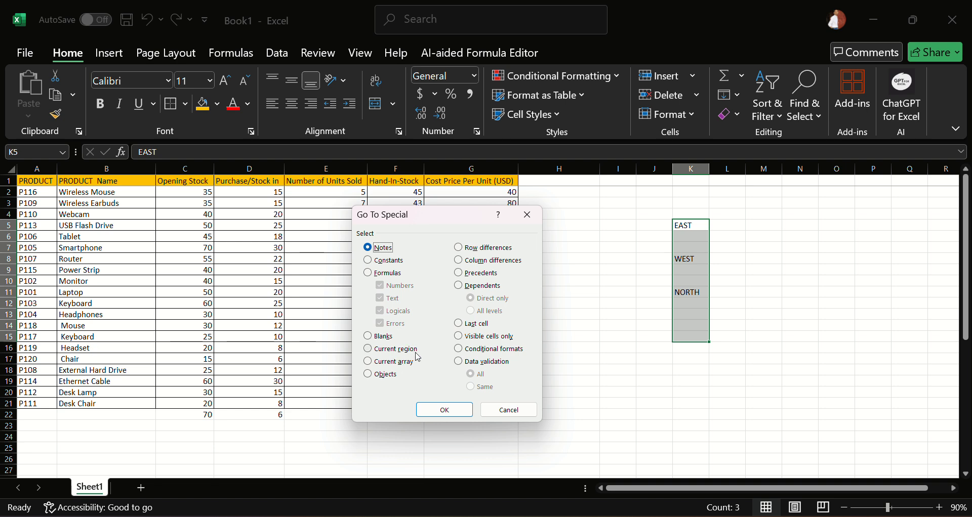
pyautogui.click(374, 337)
pyautogui.click(462, 409)
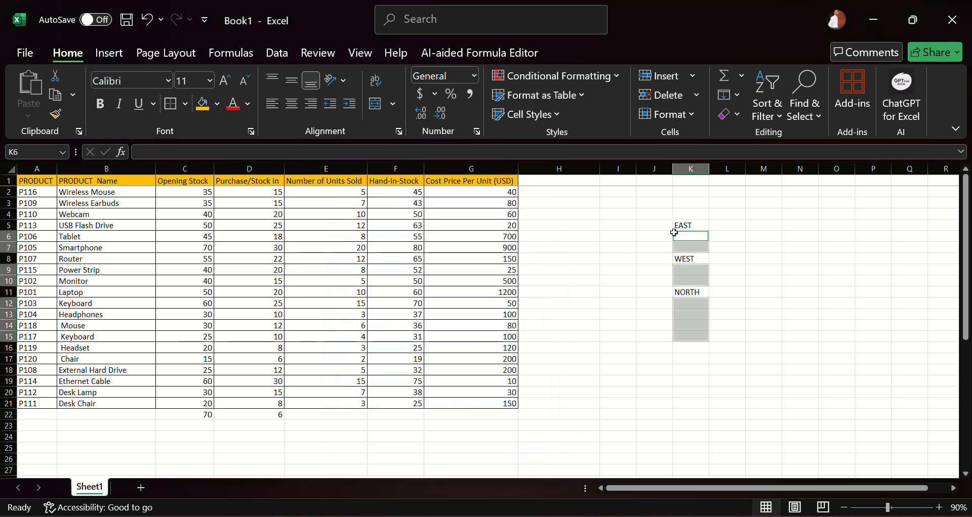
# Enter the formula =K5 in cell K6 to repeat EAST, and check the contents of K6 and K5
pyautogui.write('=')
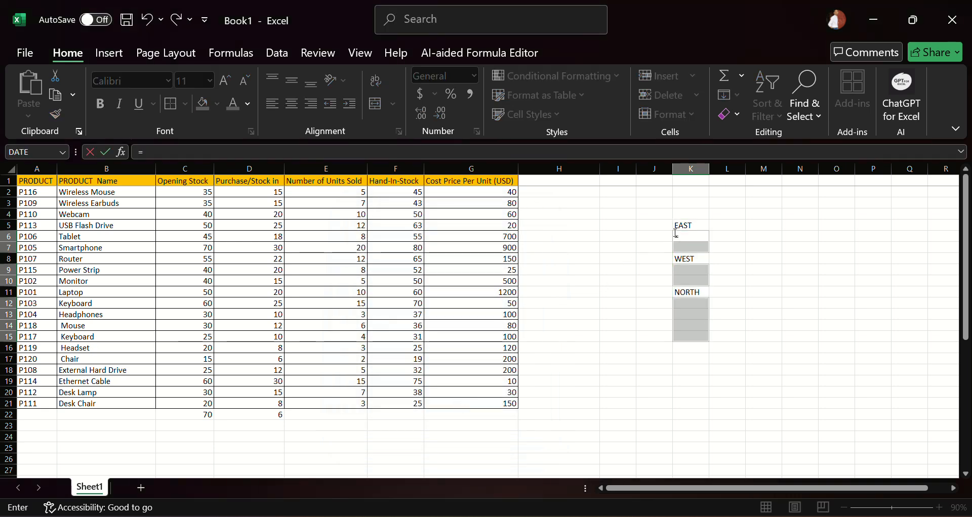
pyautogui.click(689, 226)
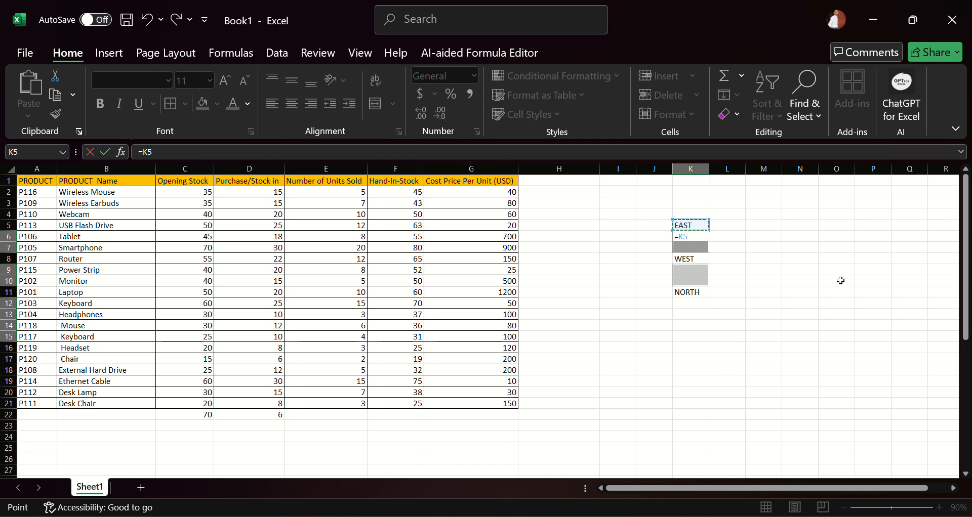
pyautogui.press('Return')
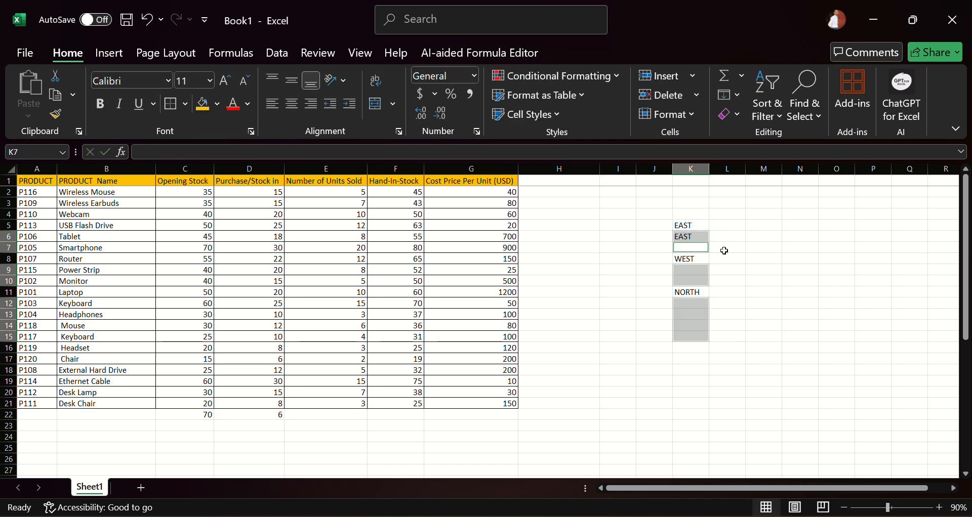
pyautogui.click(701, 238)
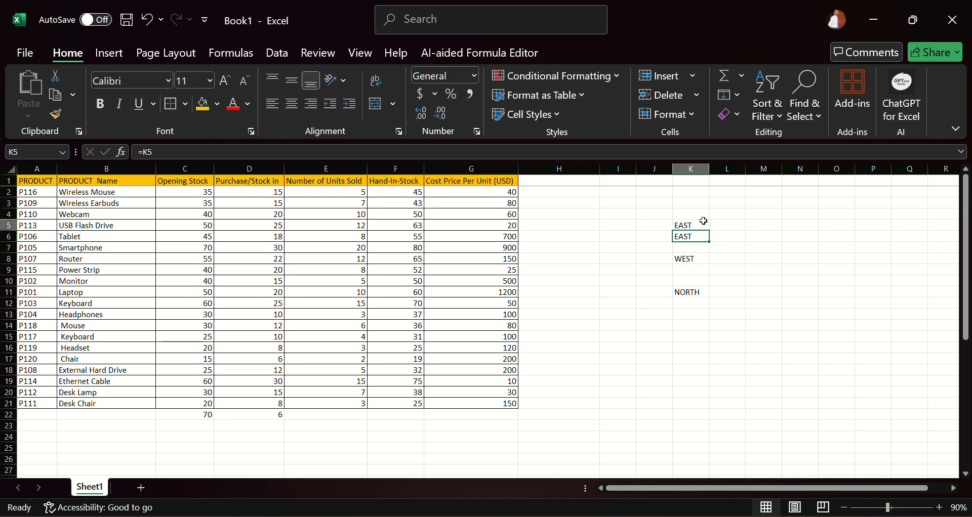
pyautogui.click(702, 223)
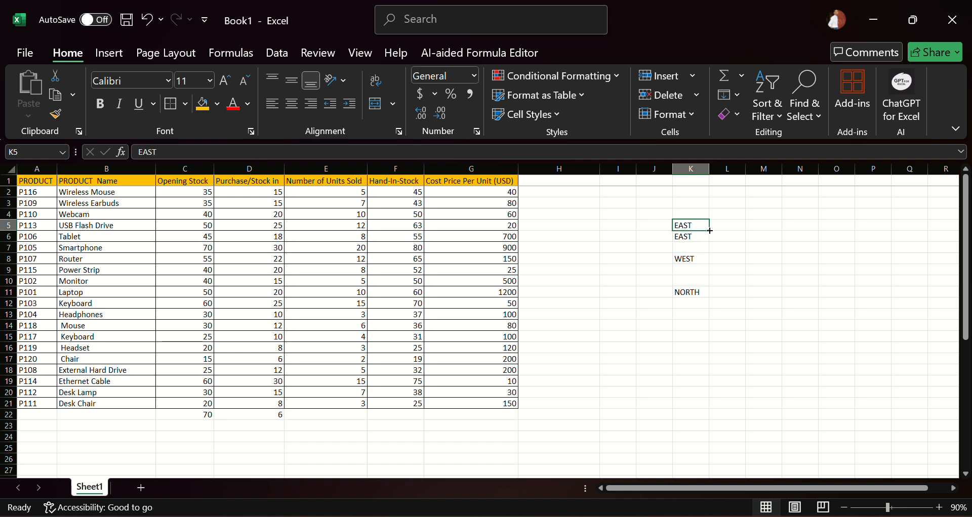
# Select only the blank cells within K8:K14, below WEST and NORTH, using Go To Special
pyautogui.moveTo(686, 259); pyautogui.dragTo(694, 325)
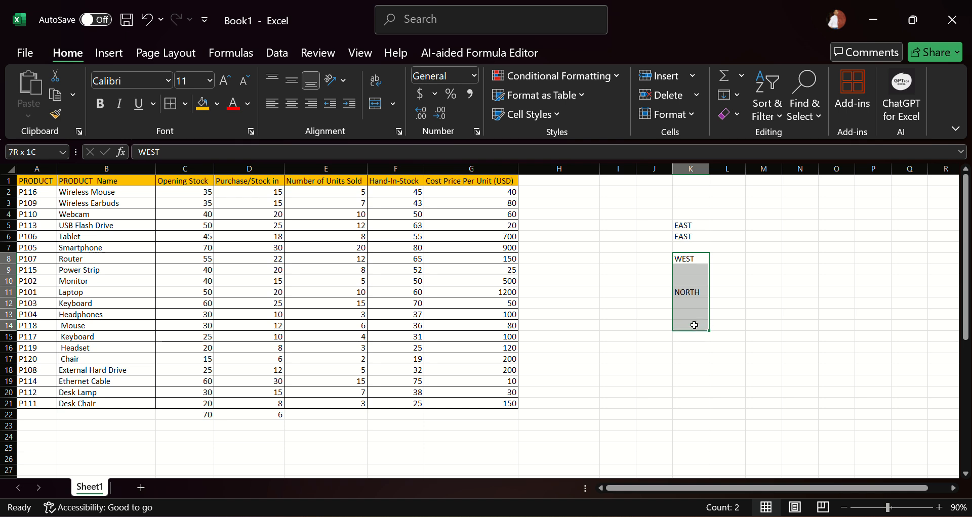
pyautogui.click(804, 114)
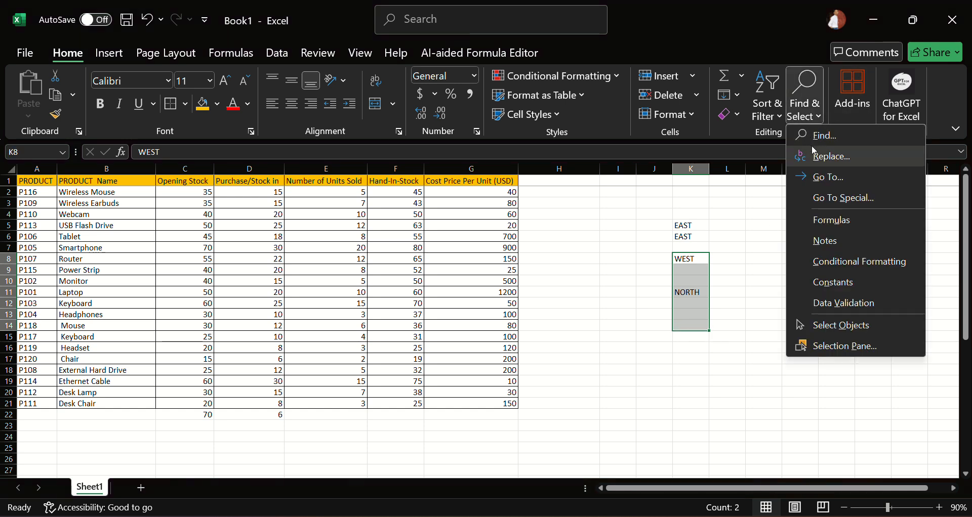
pyautogui.click(818, 199)
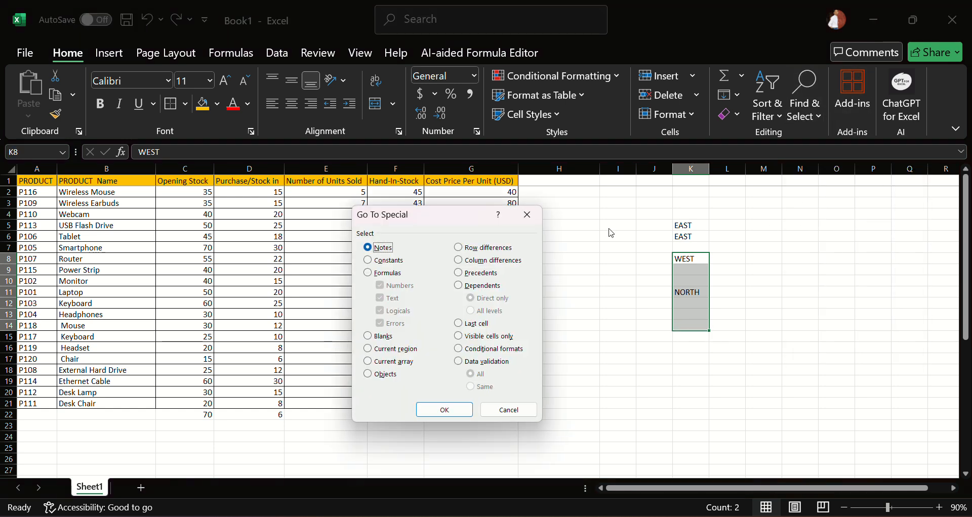
pyautogui.click(398, 335)
pyautogui.click(444, 408)
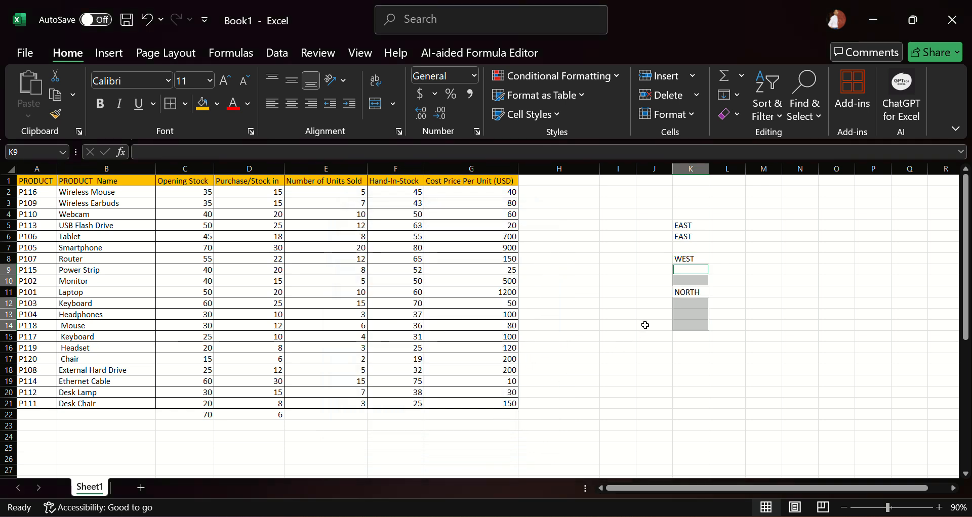
# Fill all selected blanks at once with a formula referring to the cell above, starting with =K8 in K9, and select K7:K8
pyautogui.write('=')
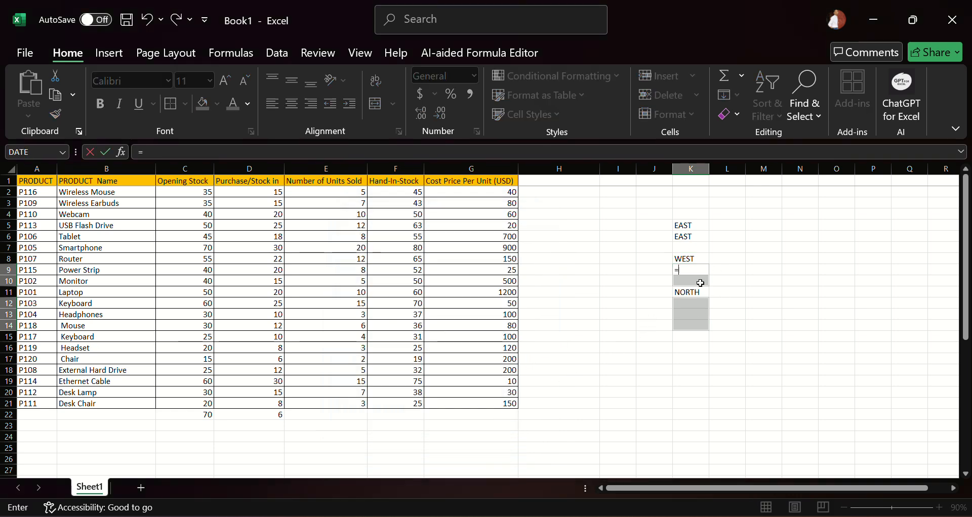
pyautogui.click(703, 260)
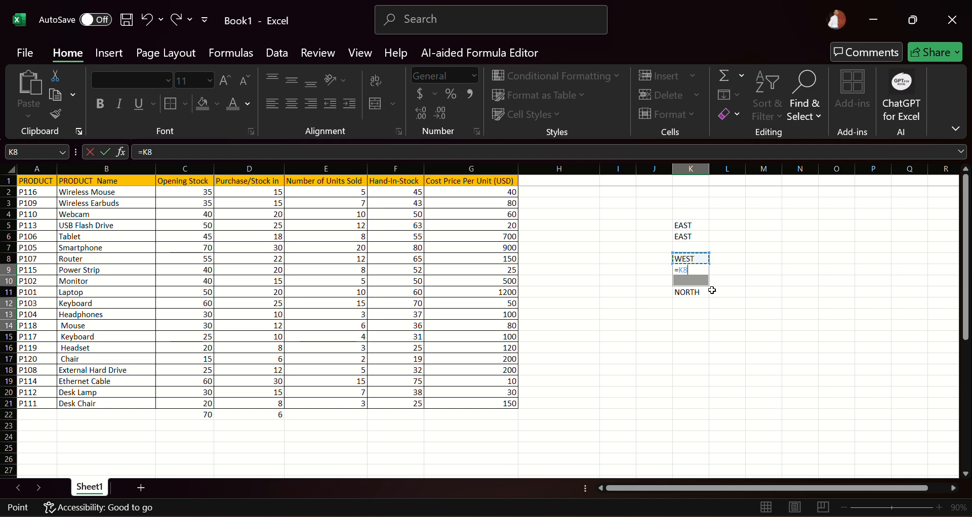
pyautogui.hotkey('ctrl', 'Return')
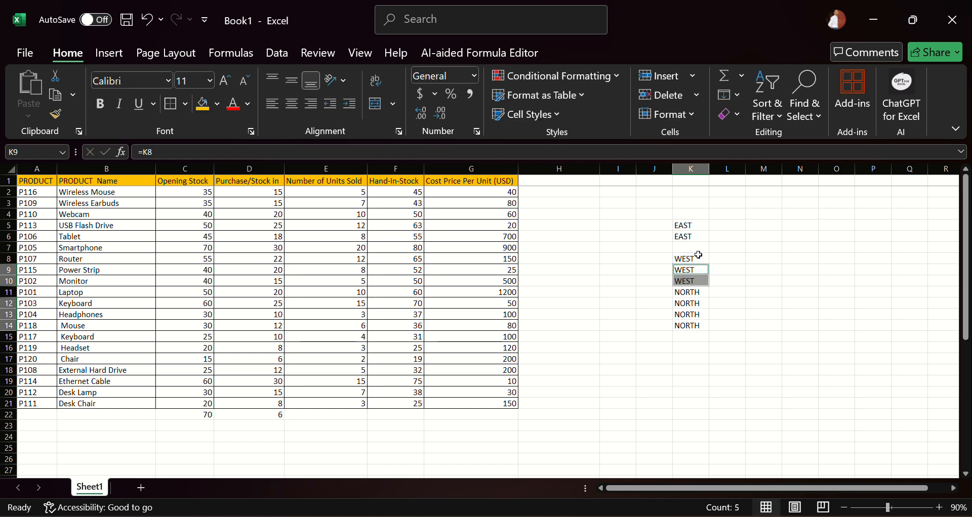
pyautogui.moveTo(699, 248); pyautogui.dragTo(699, 256)
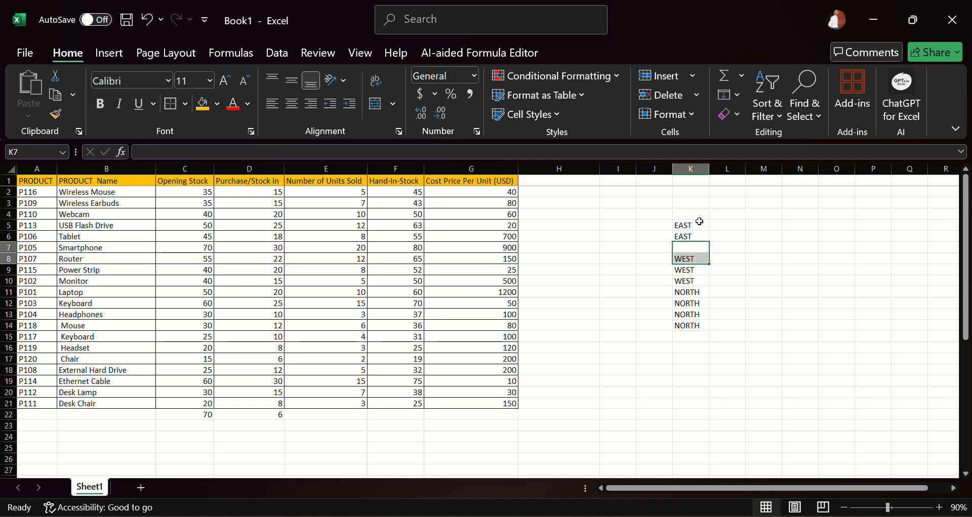
pyautogui.moveTo(697, 264)
pyautogui.mouseDown()
pyautogui.moveTo(699, 319)
pyautogui.moveTo(698, 265)
pyautogui.mouseUp()
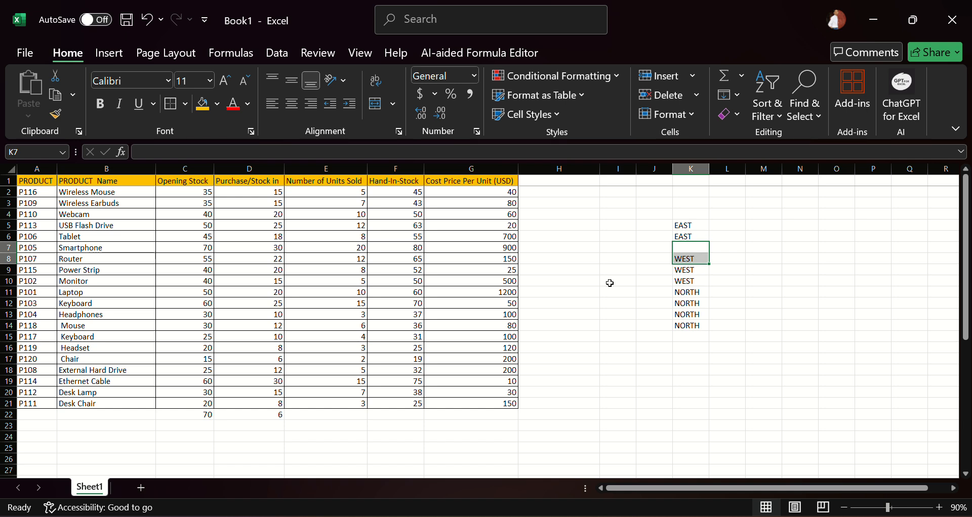
# Review the Go To Special options, trying Formulas, Notes and Last cell, and close the dialog without applying any of them
pyautogui.click(805, 96)
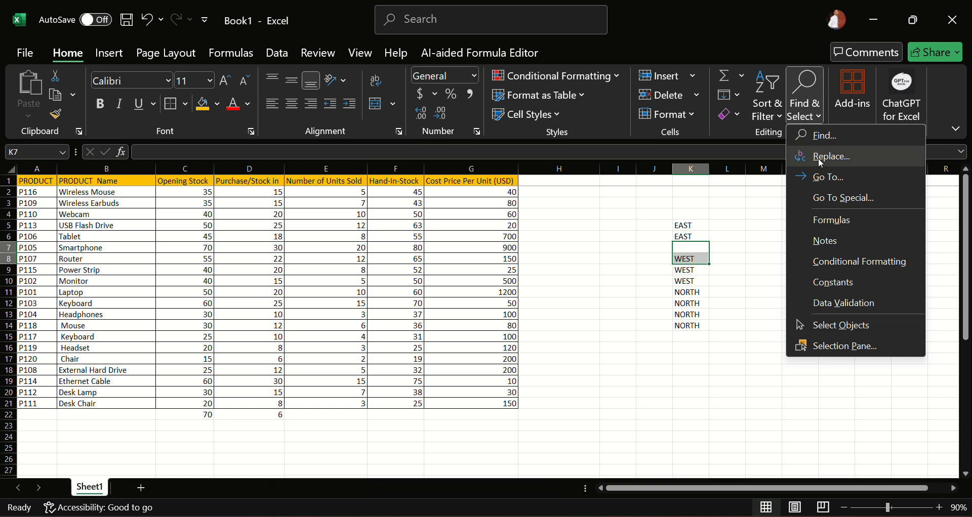
pyautogui.click(830, 204)
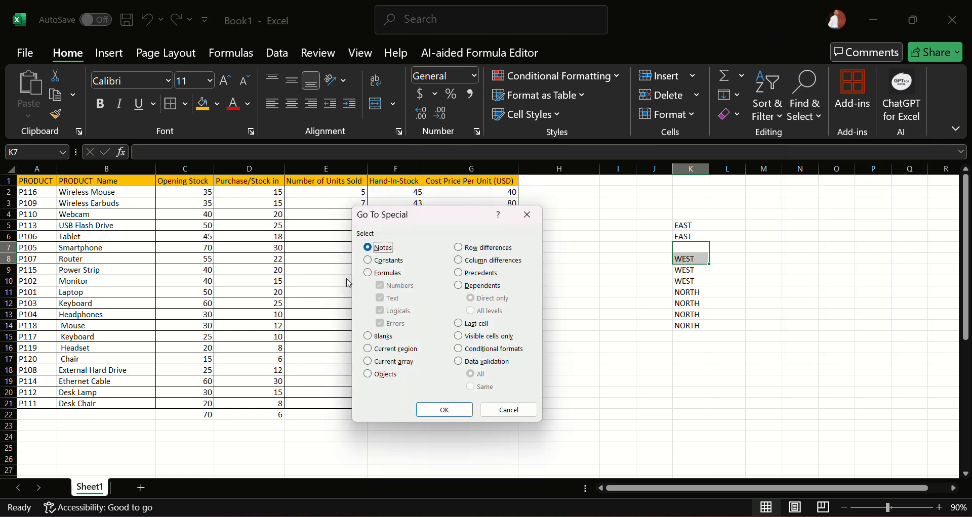
pyautogui.click(376, 273)
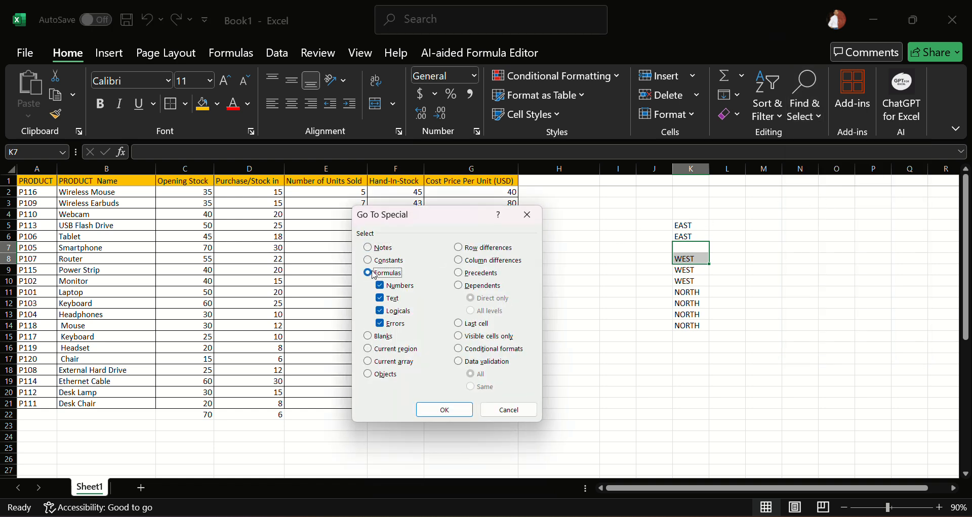
pyautogui.click(379, 248)
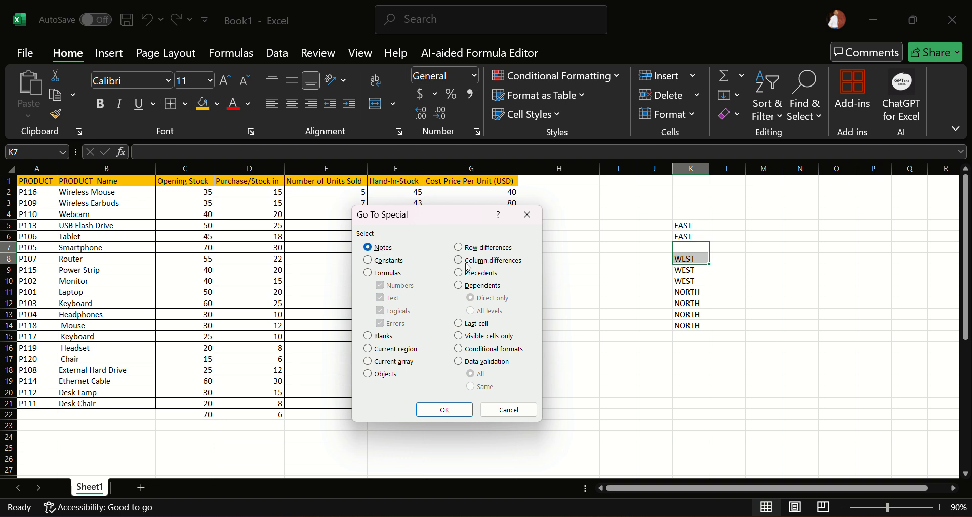
pyautogui.click(473, 326)
pyautogui.click(508, 410)
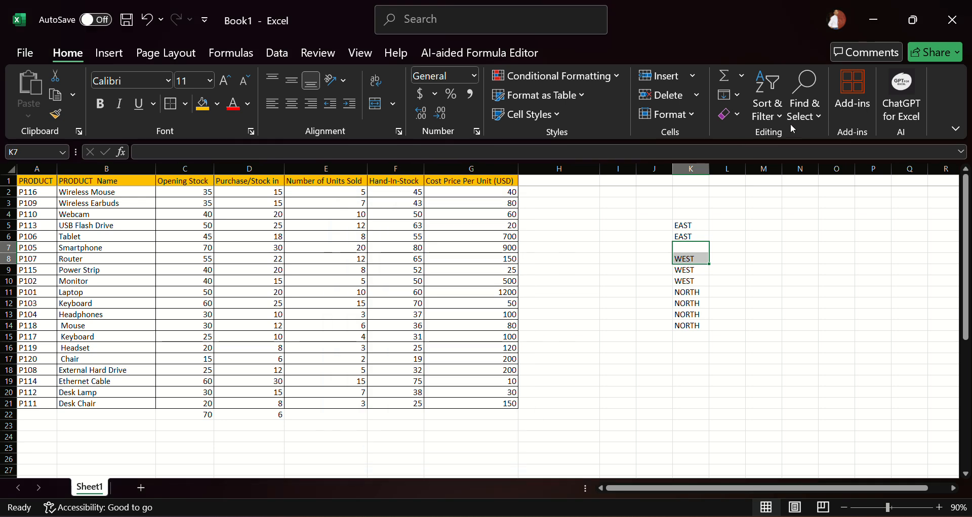
# Use Find & Select to look for cells containing formulas and cells containing notes, dismissing each message
pyautogui.click(791, 121)
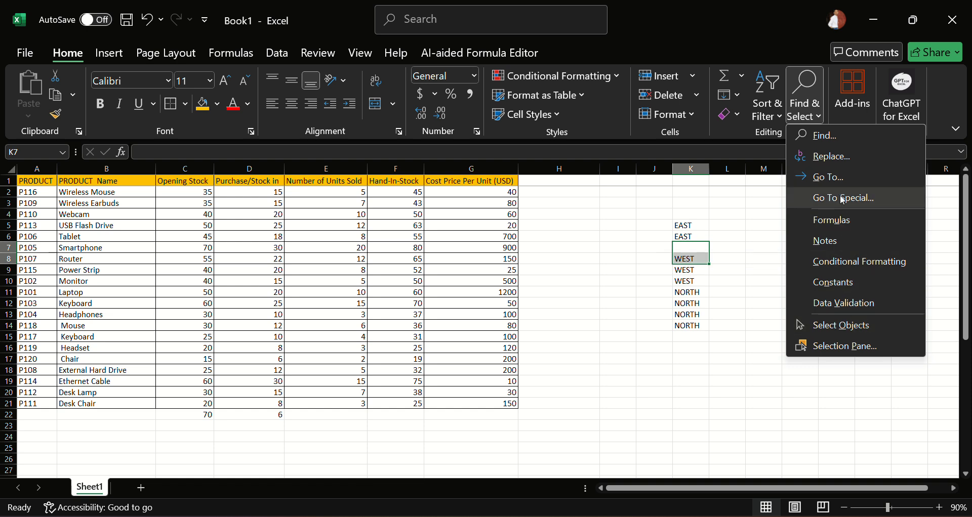
pyautogui.click(832, 221)
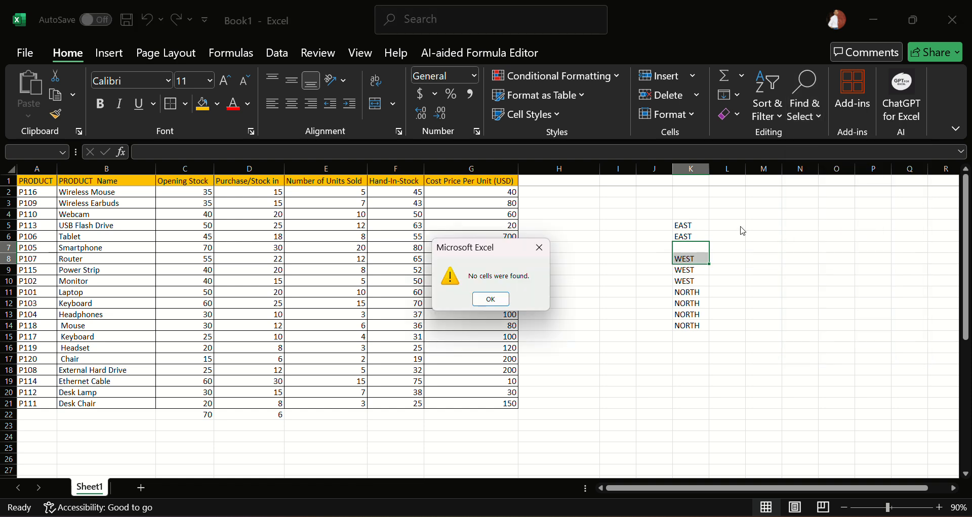
pyautogui.click(549, 248)
pyautogui.click(805, 98)
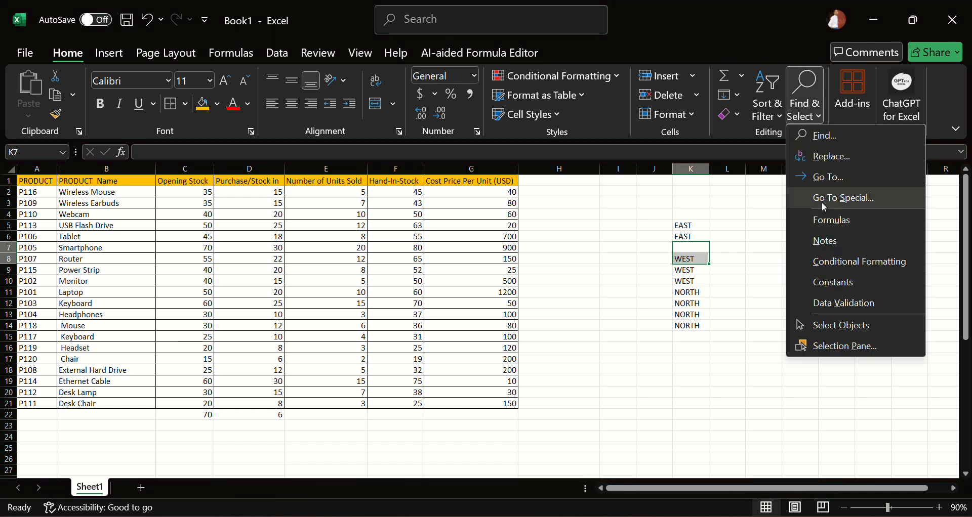
pyautogui.click(830, 242)
pyautogui.click(536, 257)
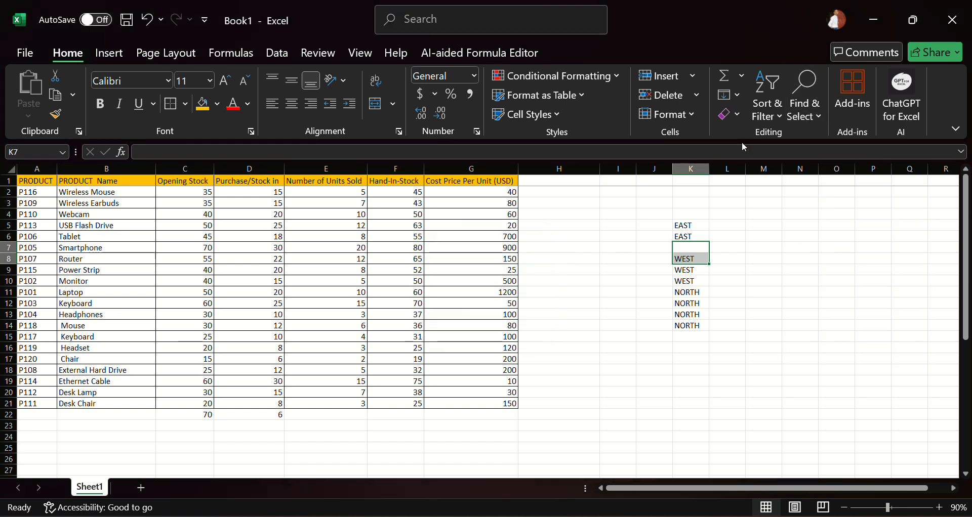
# Try Select Objects mode over the region labels in column K and the stock table, and turn the mode off again
pyautogui.click(804, 98)
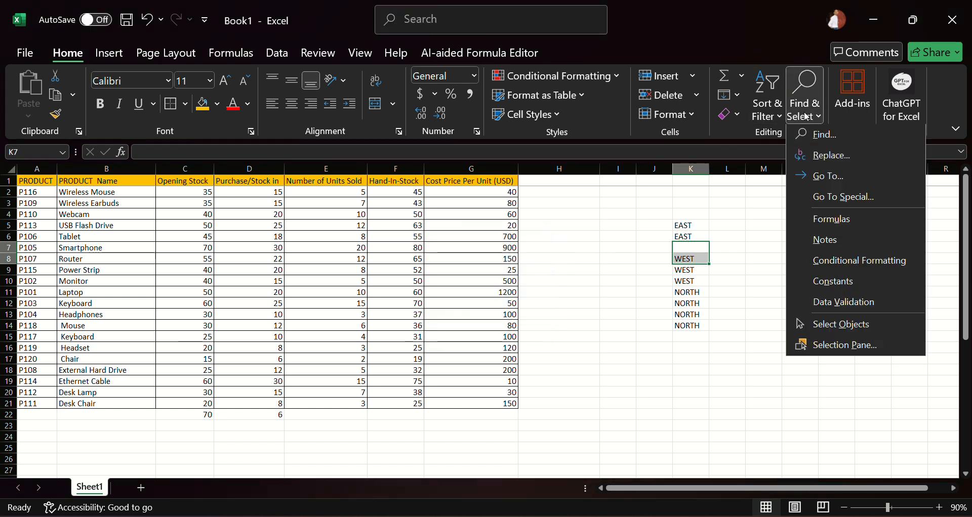
pyautogui.click(821, 325)
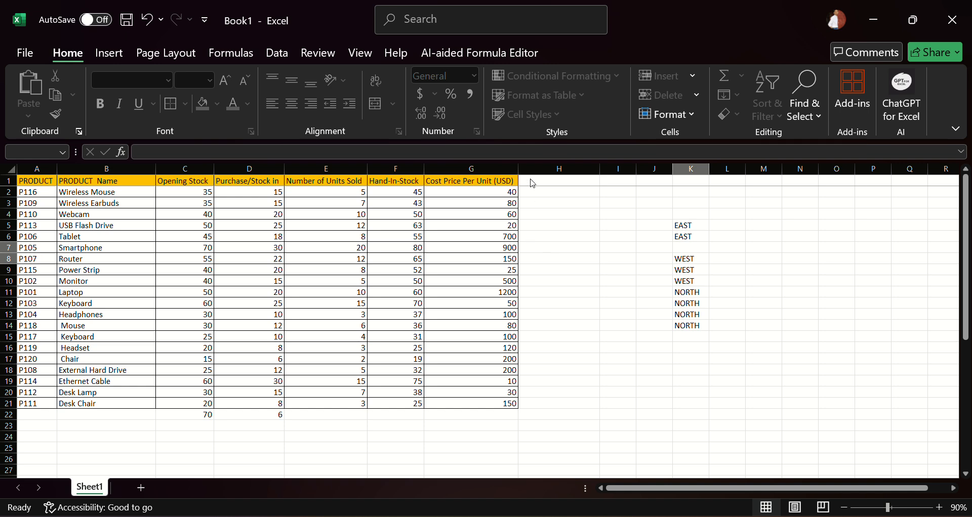
pyautogui.moveTo(677, 218); pyautogui.dragTo(702, 287)
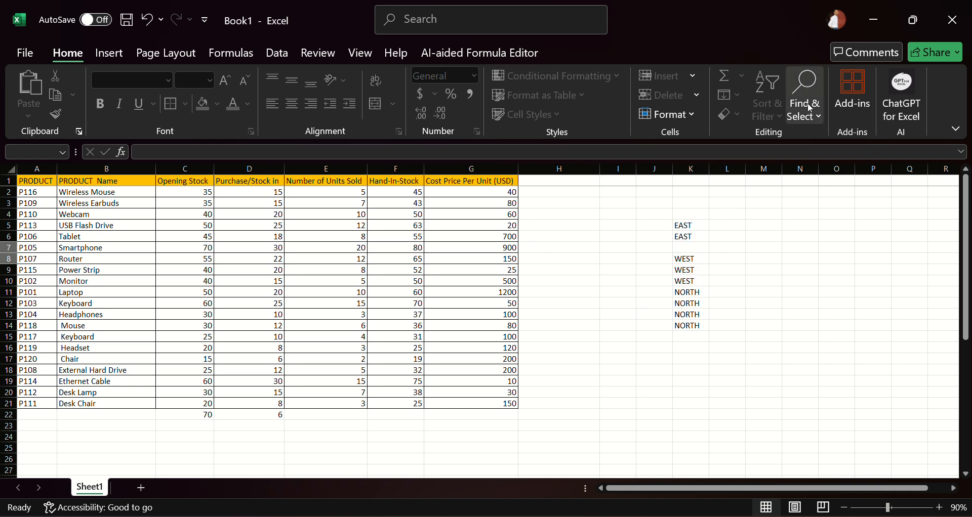
pyautogui.moveTo(349, 232); pyautogui.dragTo(463, 390)
pyautogui.click(824, 108)
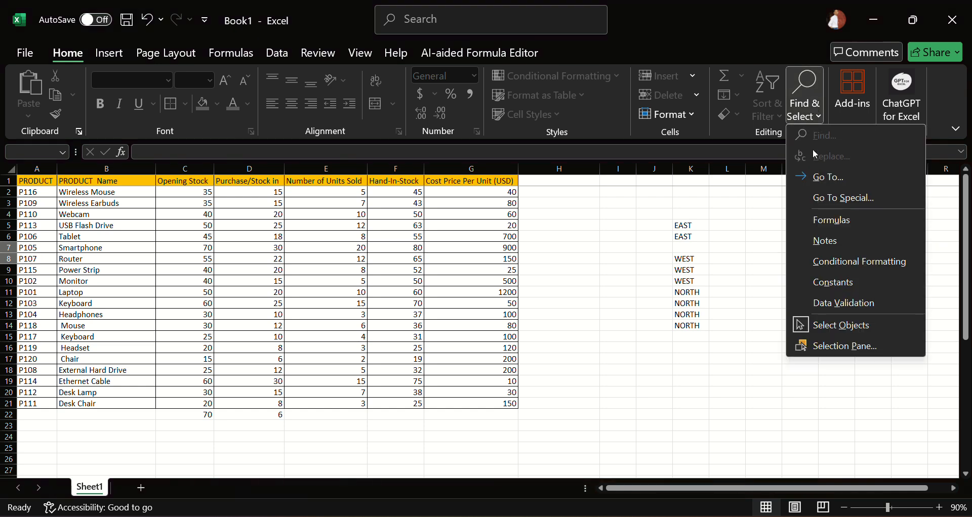
pyautogui.click(820, 324)
# Display the Selection Pane to check for objects on the sheet, and close it again
pyautogui.click(805, 101)
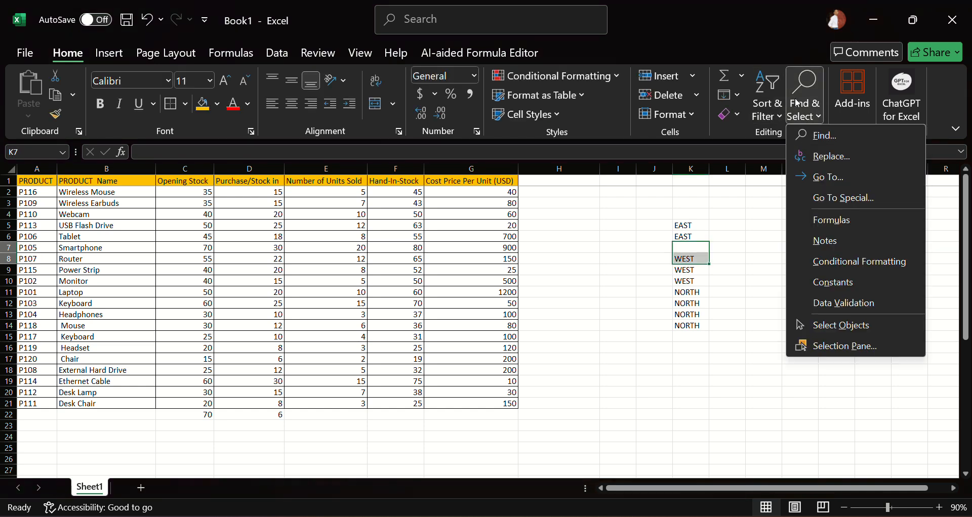
pyautogui.click(831, 354)
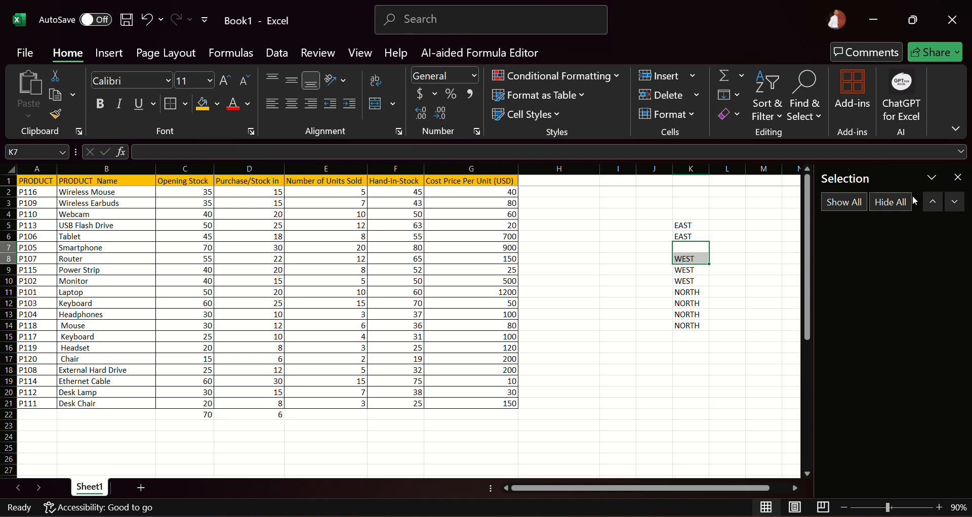
pyautogui.click(957, 177)
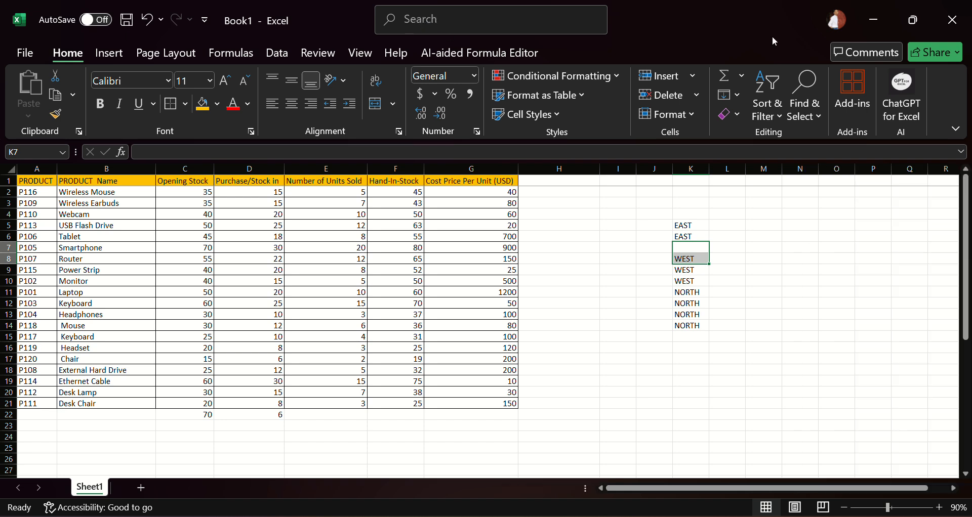
# Select the range K5:L14 covering the EAST, WEST and NORTH labels
pyautogui.click(804, 99)
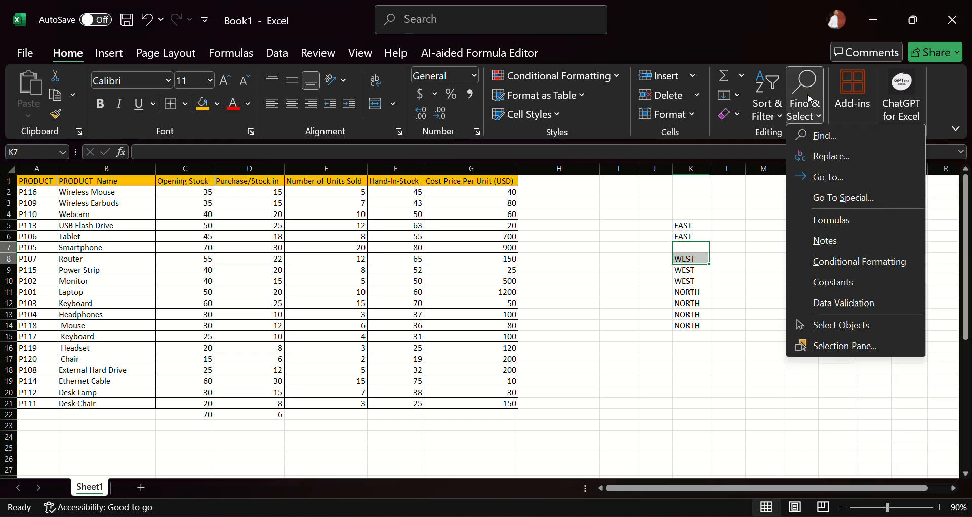
pyautogui.click(642, 258)
pyautogui.moveTo(689, 225); pyautogui.dragTo(701, 317)
pyautogui.click(688, 260)
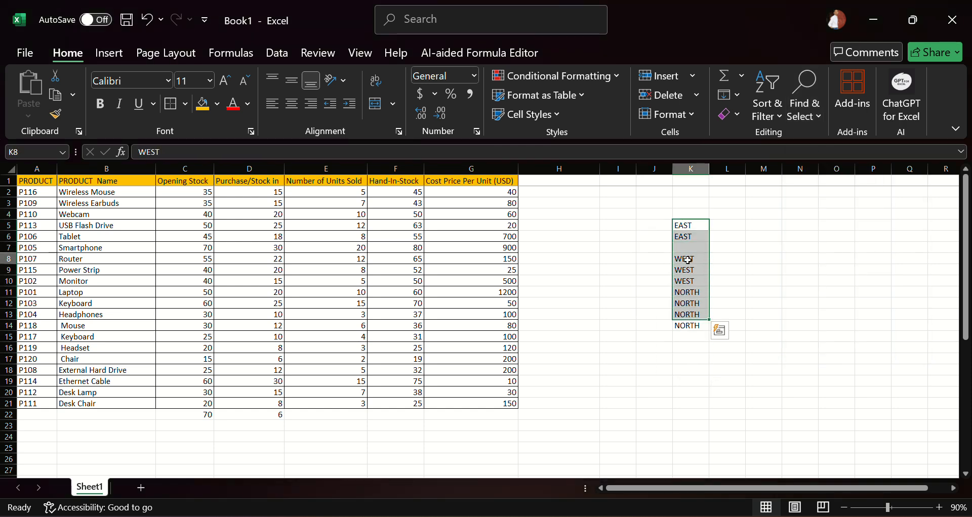
pyautogui.moveTo(702, 225); pyautogui.dragTo(713, 326)
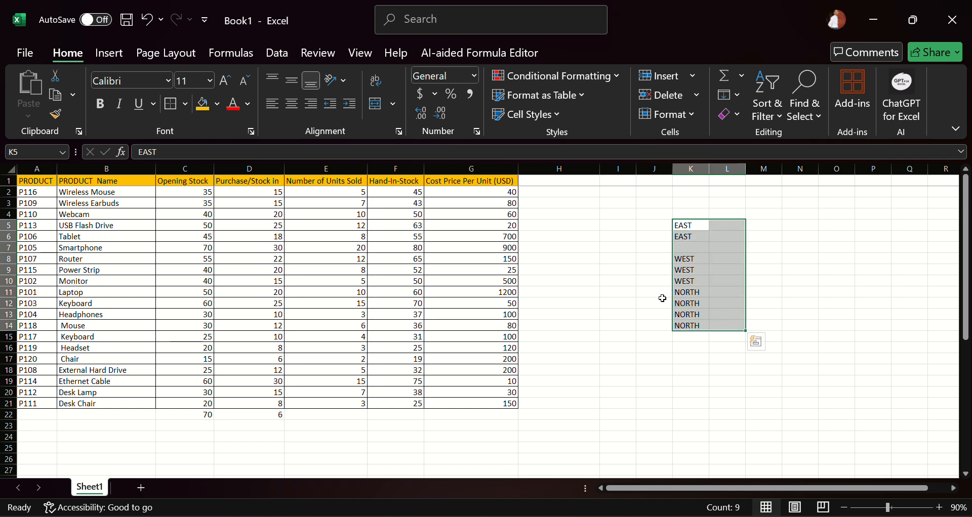